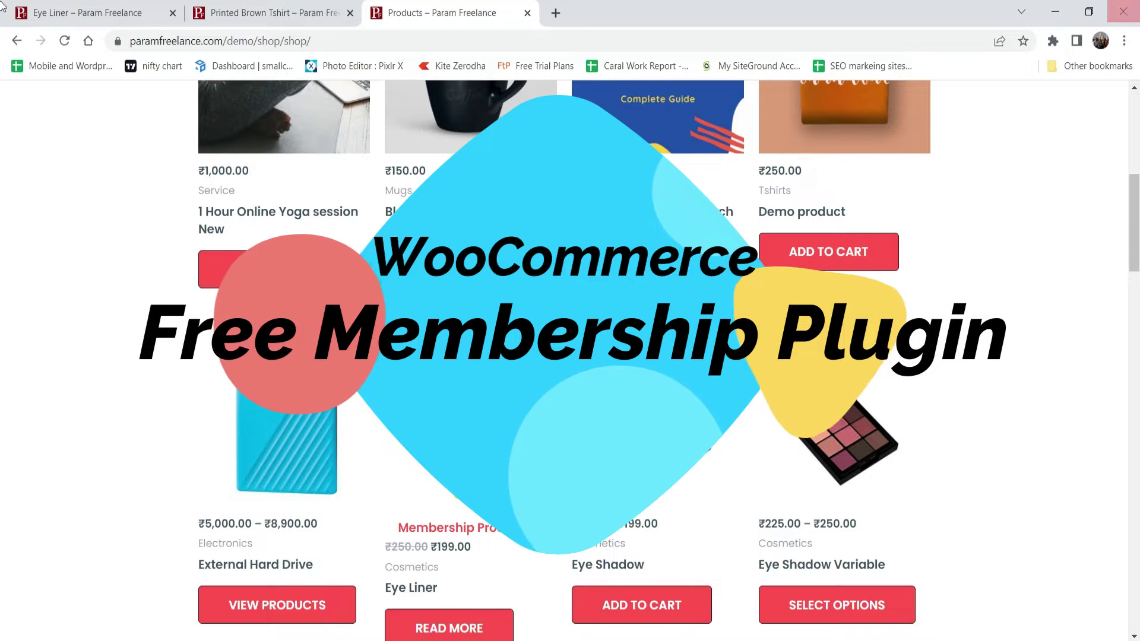
- Scroll through the 26-product Shop listing to find the ₹199.00 Eye Liner membership product
scroll(1032, 245, up, 8)
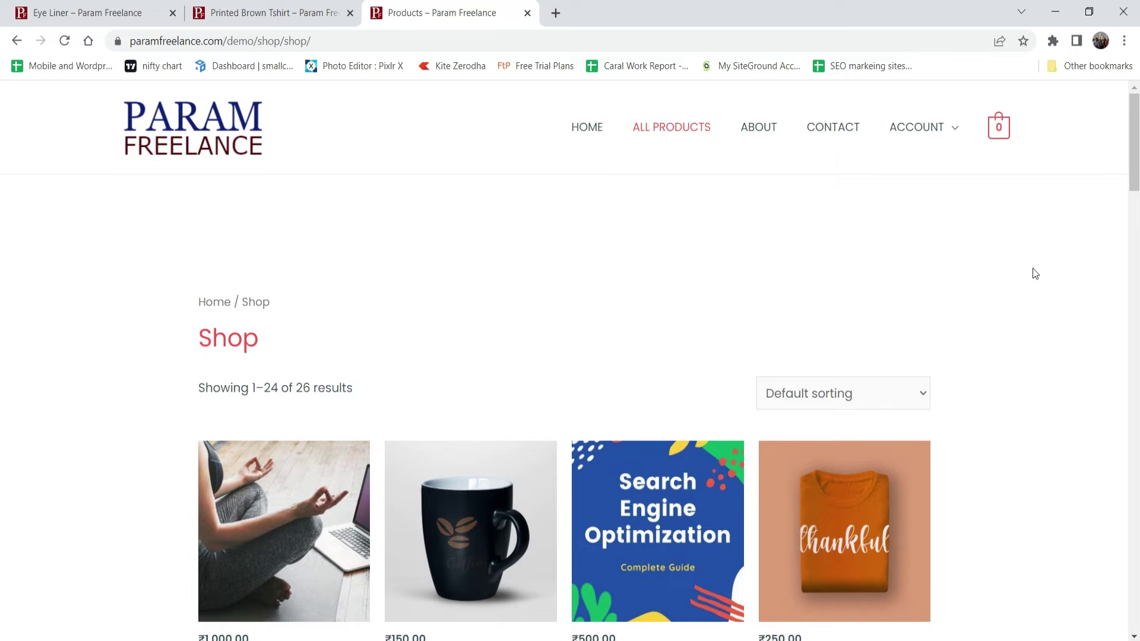
scroll(1033, 270, down, 4)
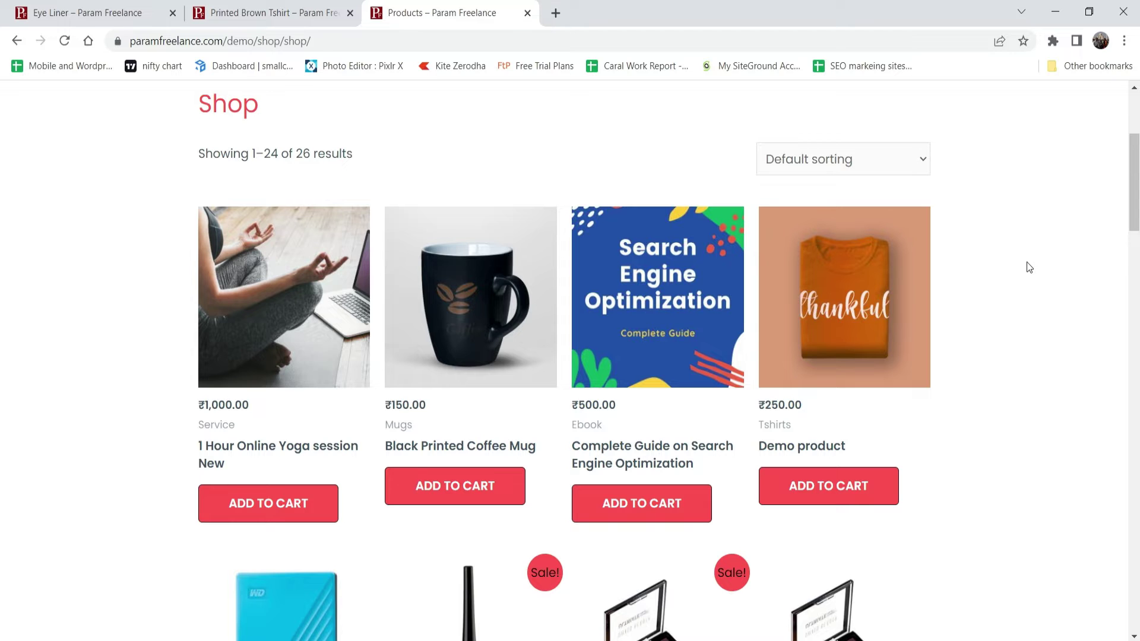
scroll(77, 306, up, 4)
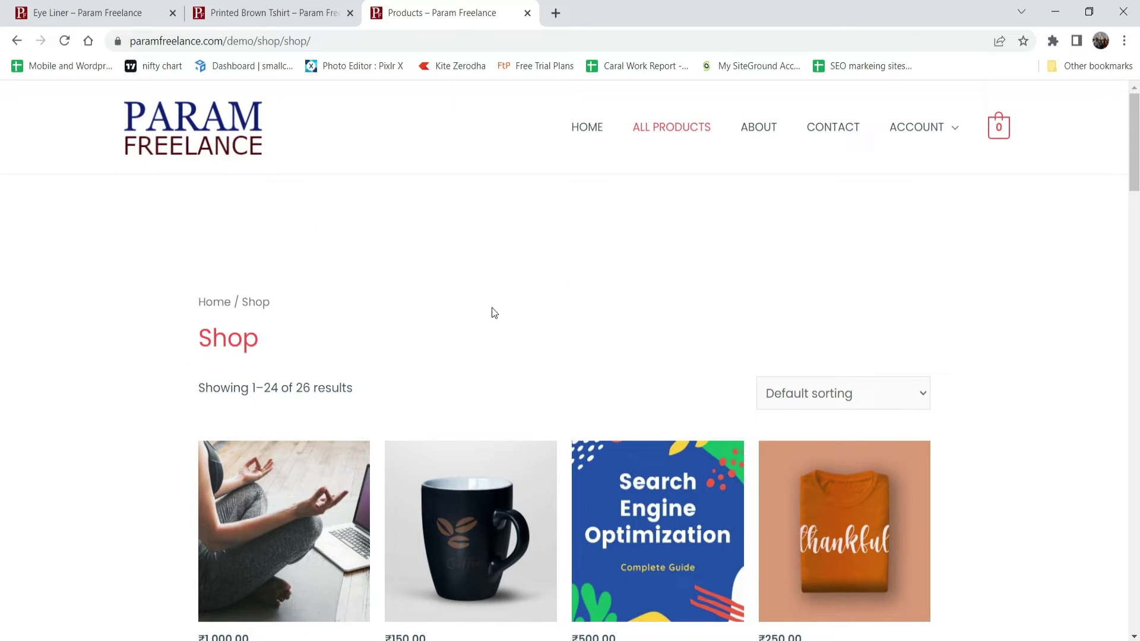
scroll(854, 314, down, 6)
scroll(1092, 298, down, 2)
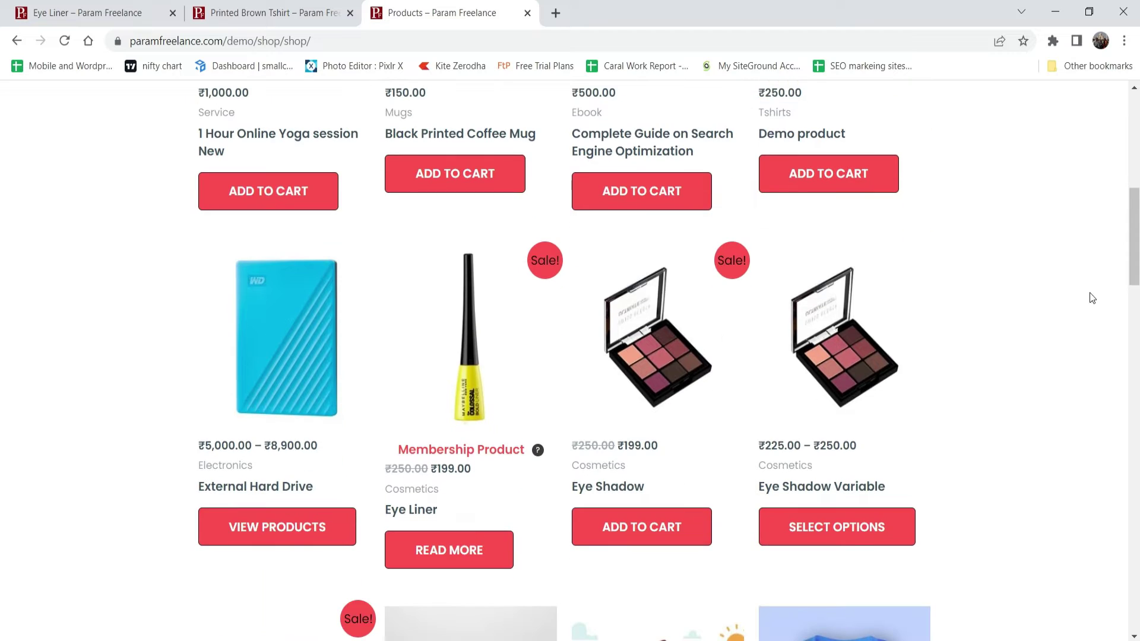
- Open the Eye Liner product page and follow its Become A Silver Member offer
click(461, 454)
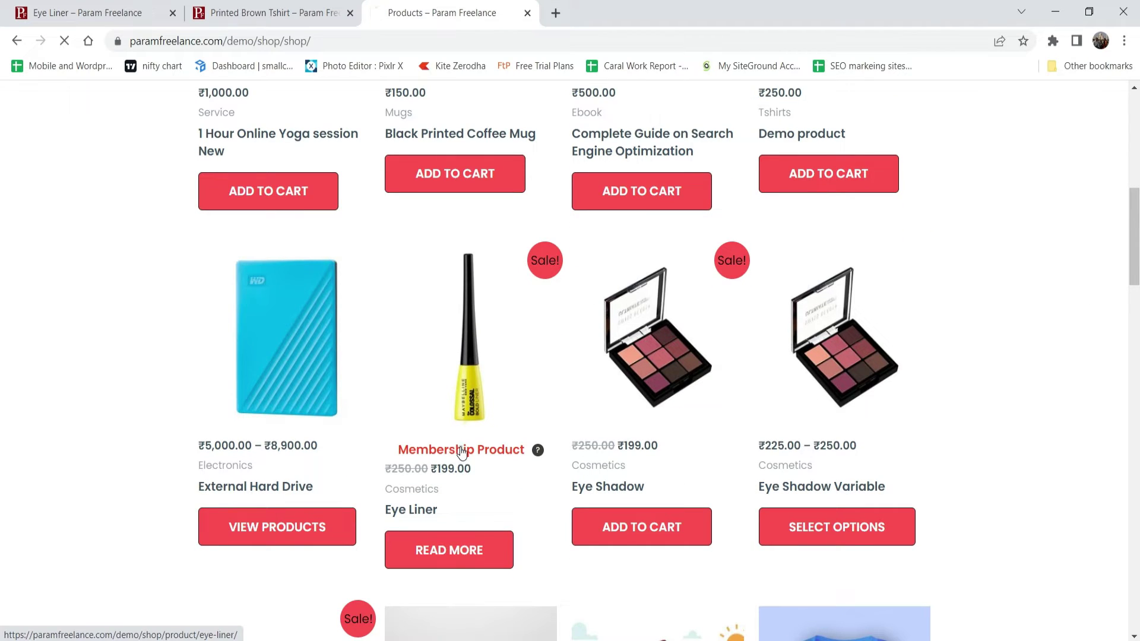
scroll(458, 453, down, 3)
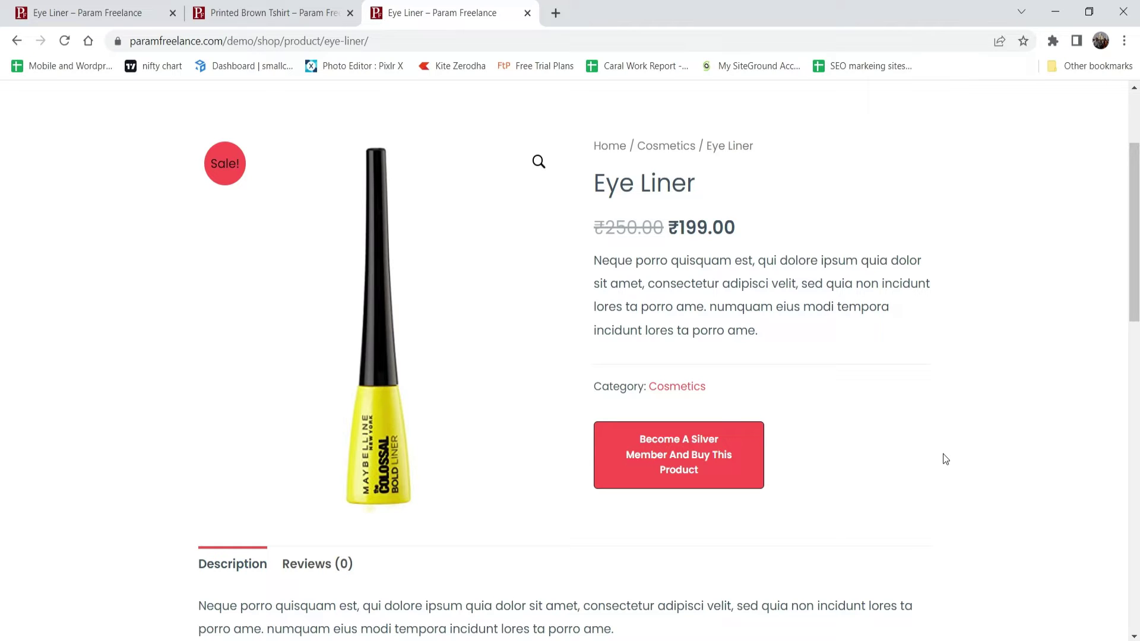
click(664, 464)
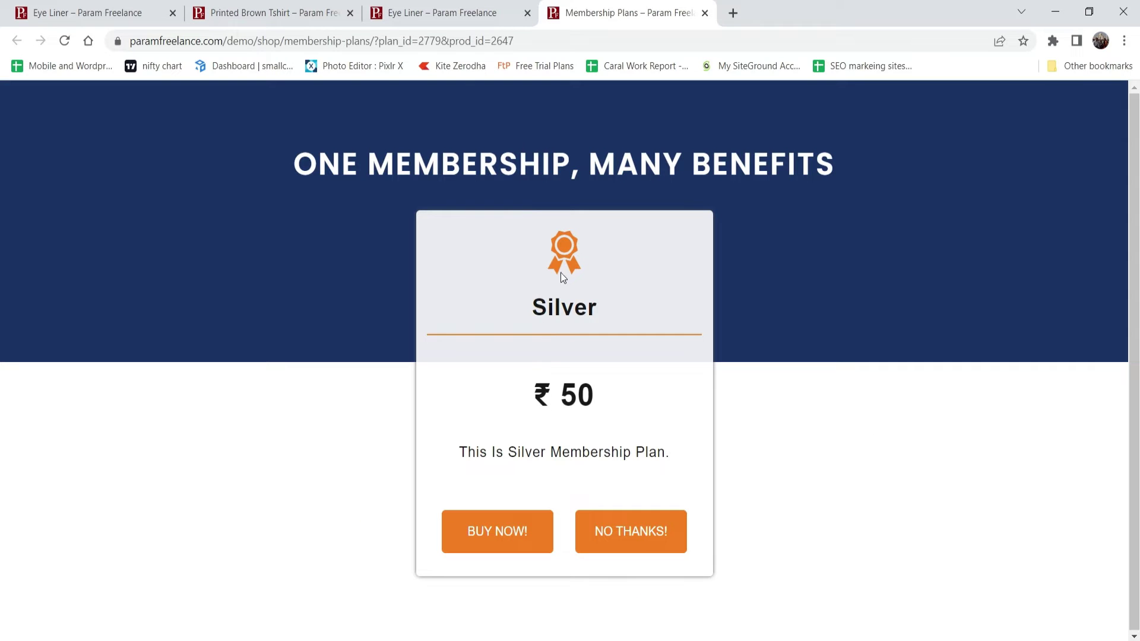
- Highlight the Silver plan's name and description on the ₹50 Membership Plans page
drag(536, 307, 631, 305)
click(661, 311)
drag(466, 451, 644, 451)
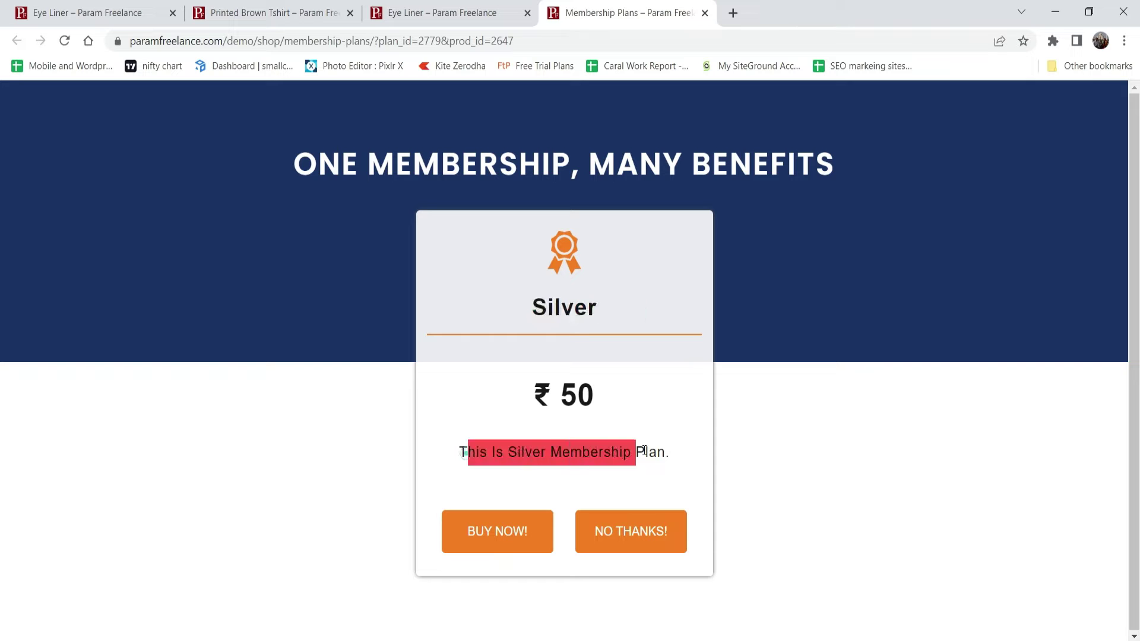
click(678, 455)
click(519, 454)
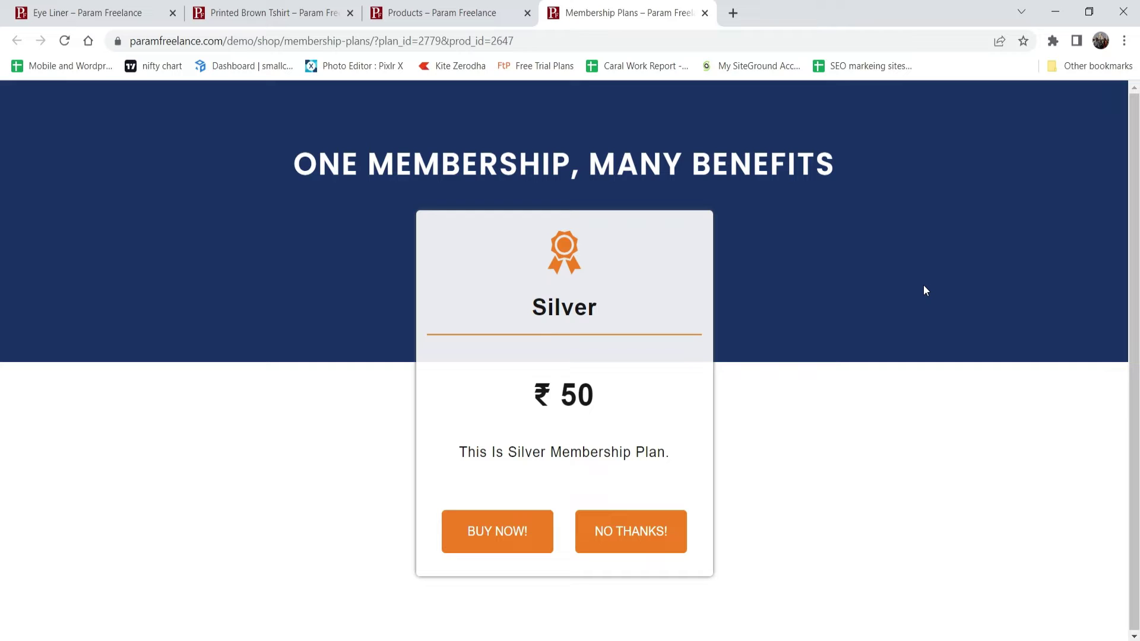
- Load /membership-plans/ to list both the Gold ₹100 and Silver ₹50 plans
click(379, 40)
key(shift+End)
key(Delete)
key(Return)
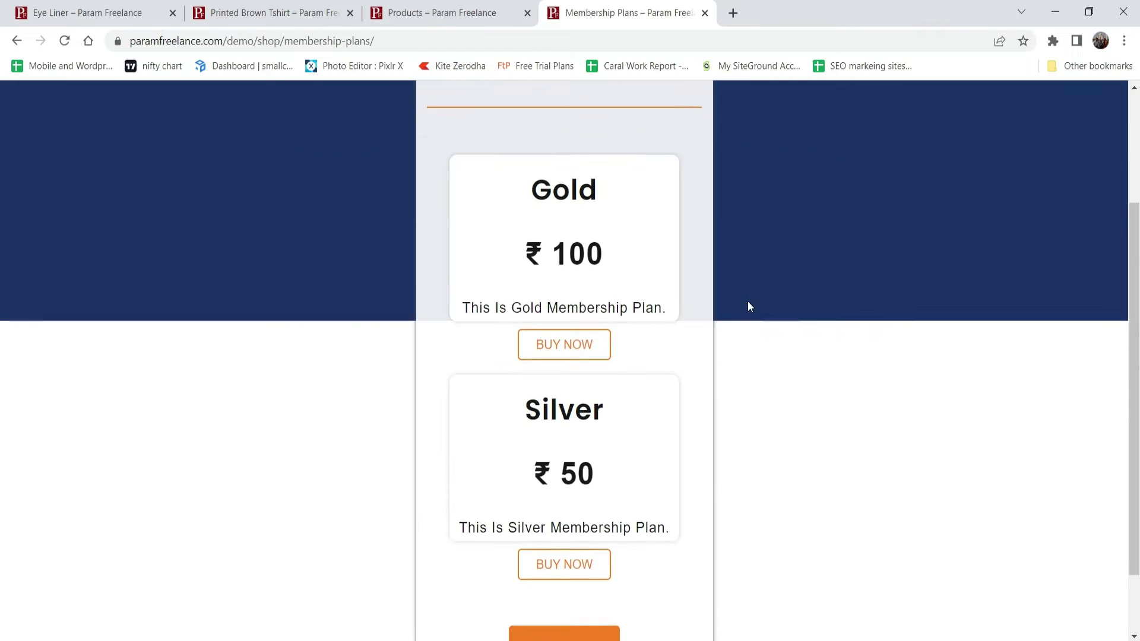
scroll(591, 360, down, 1)
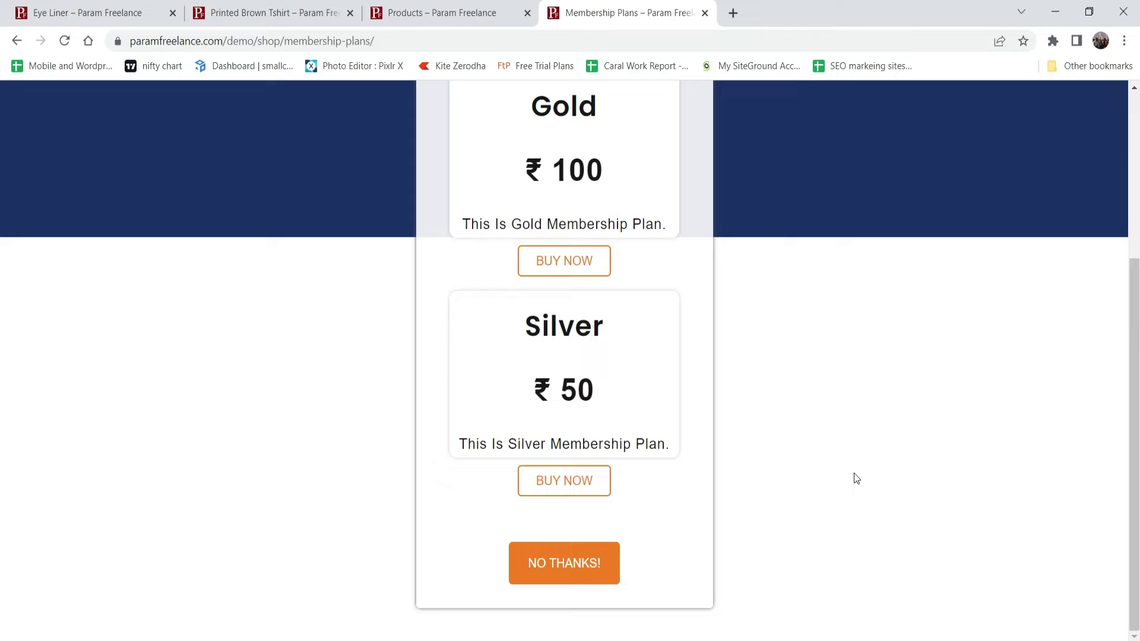
scroll(657, 373, up, 4)
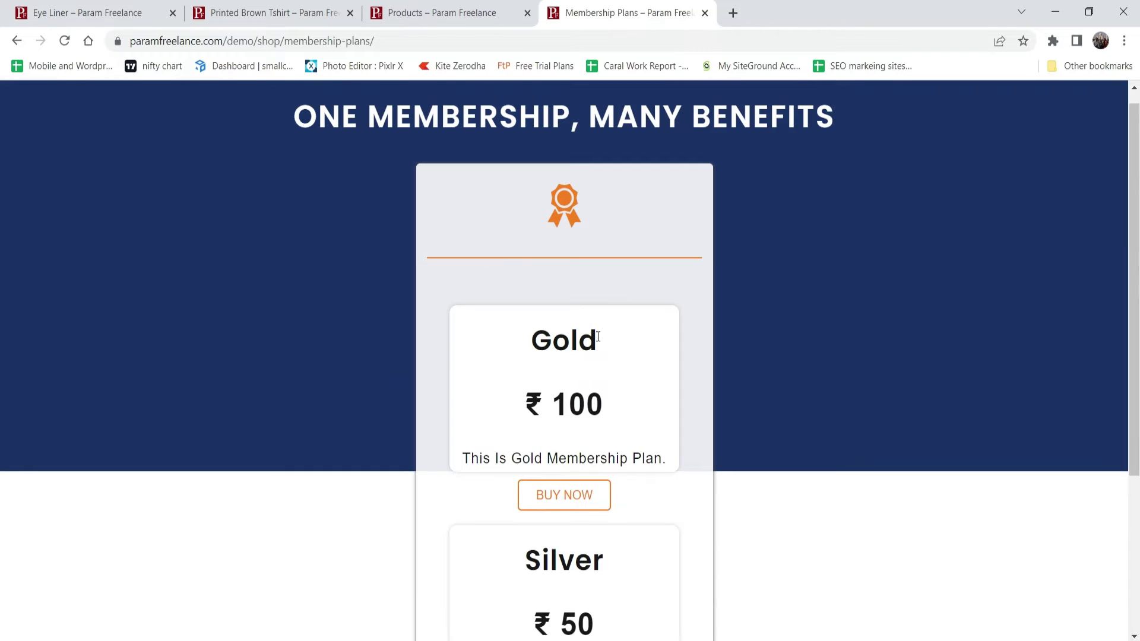
- Glance at the shop tab, then return to the membership plans page
click(431, 18)
key(ctrl+Tab)
scroll(560, 300, down, 3)
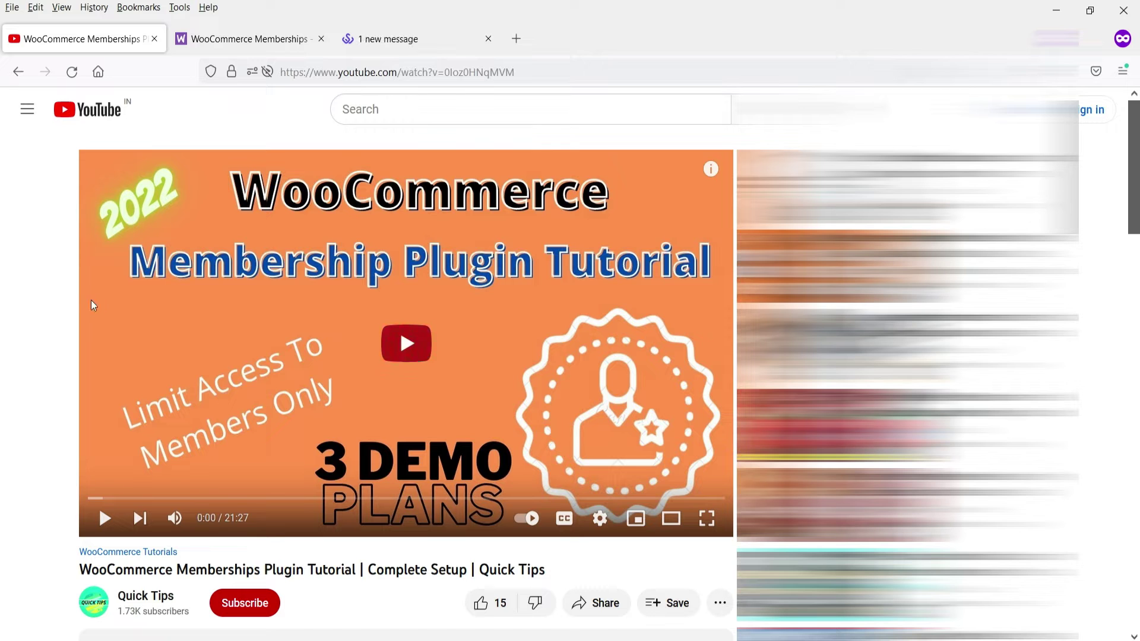
- Review the WooCommerce Memberships plugin page priced at $199.00 annually, then return to YouTube
click(205, 39)
scroll(356, 255, up, 10)
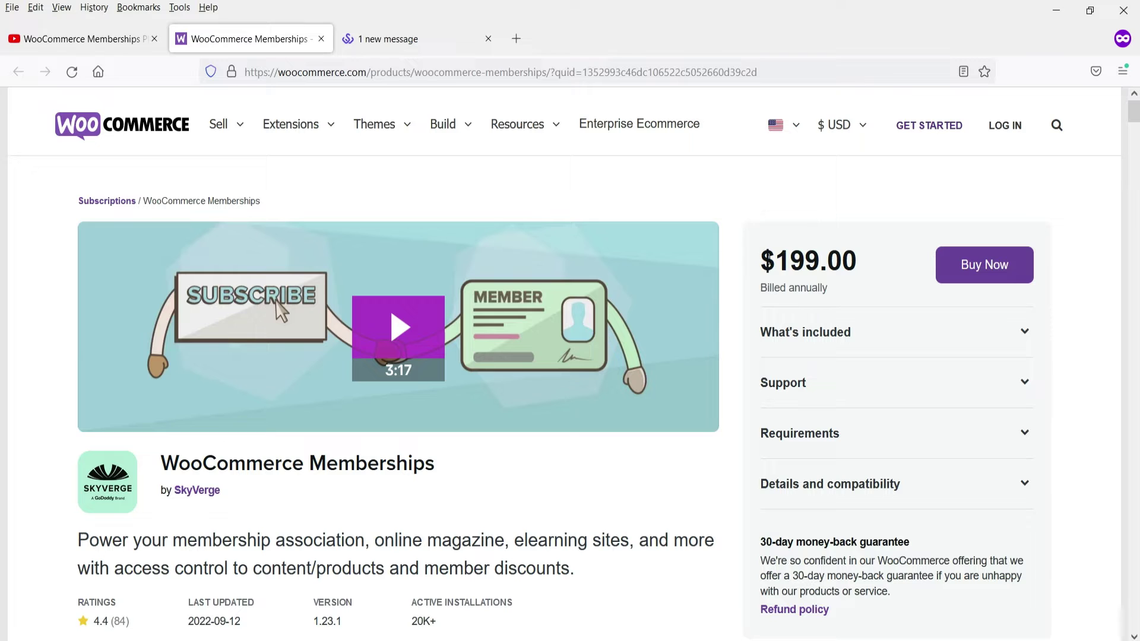
scroll(295, 453, down, 3)
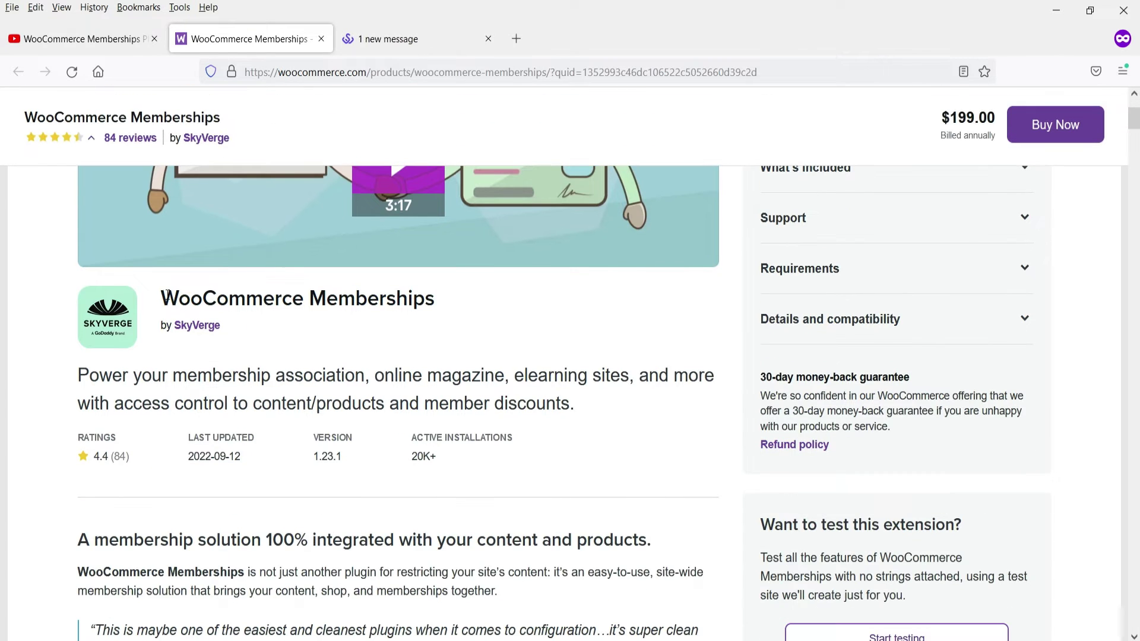
drag(167, 295, 435, 297)
click(469, 306)
key(ctrl+Page_Up)
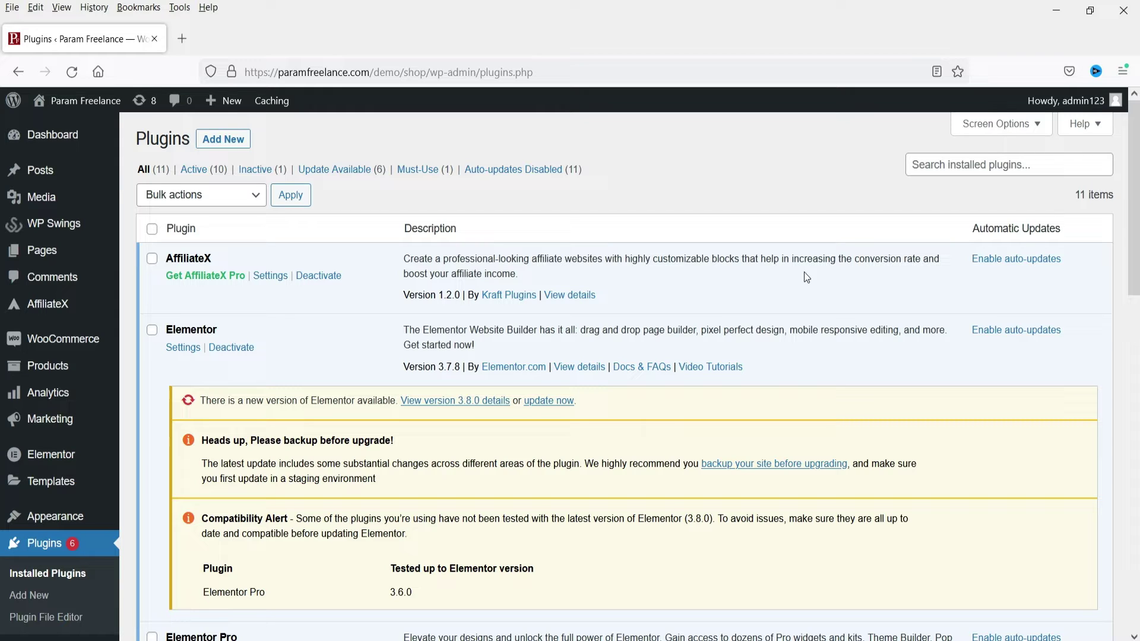
- Search for, install and activate the Membership for WooCommerce plugin by WP Swings
click(36, 599)
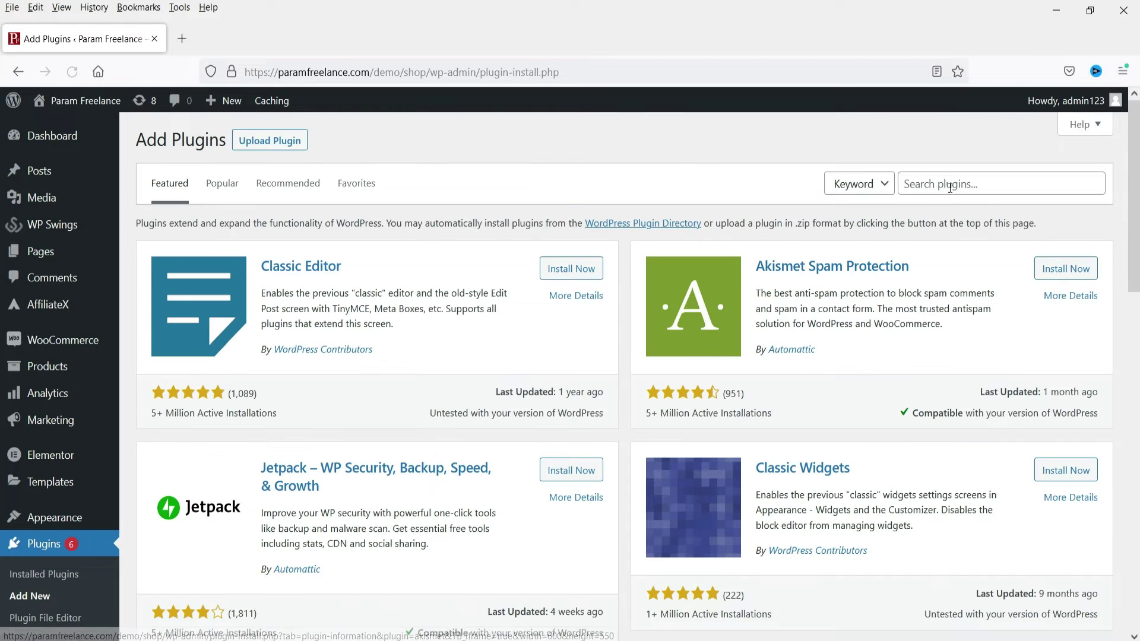
click(948, 187)
text(Membership for WooCommerce)
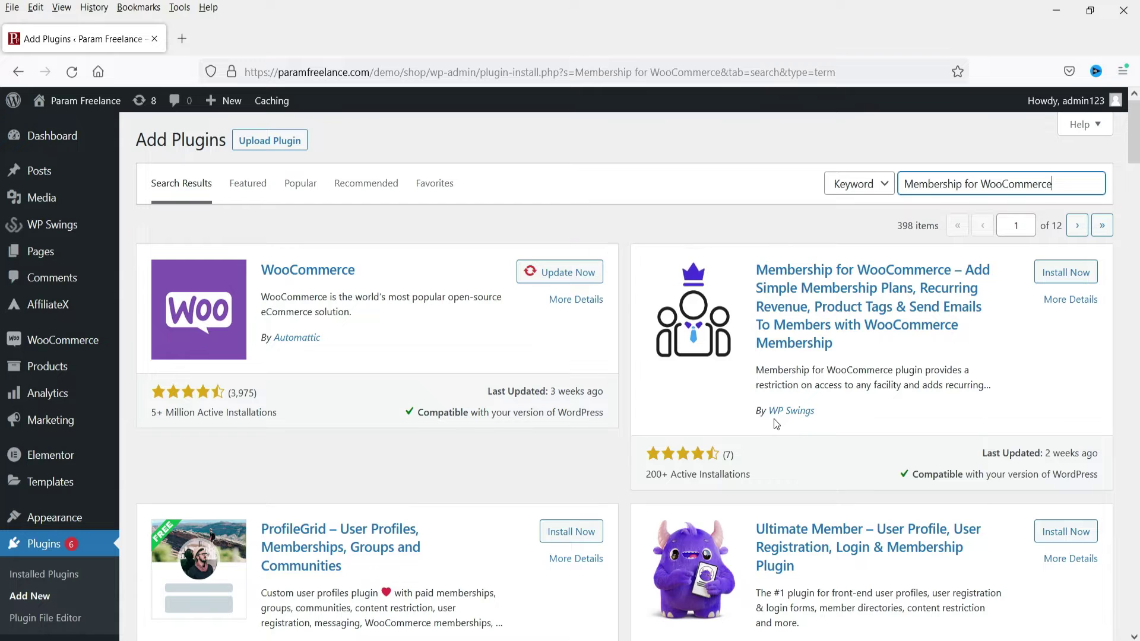
click(1077, 281)
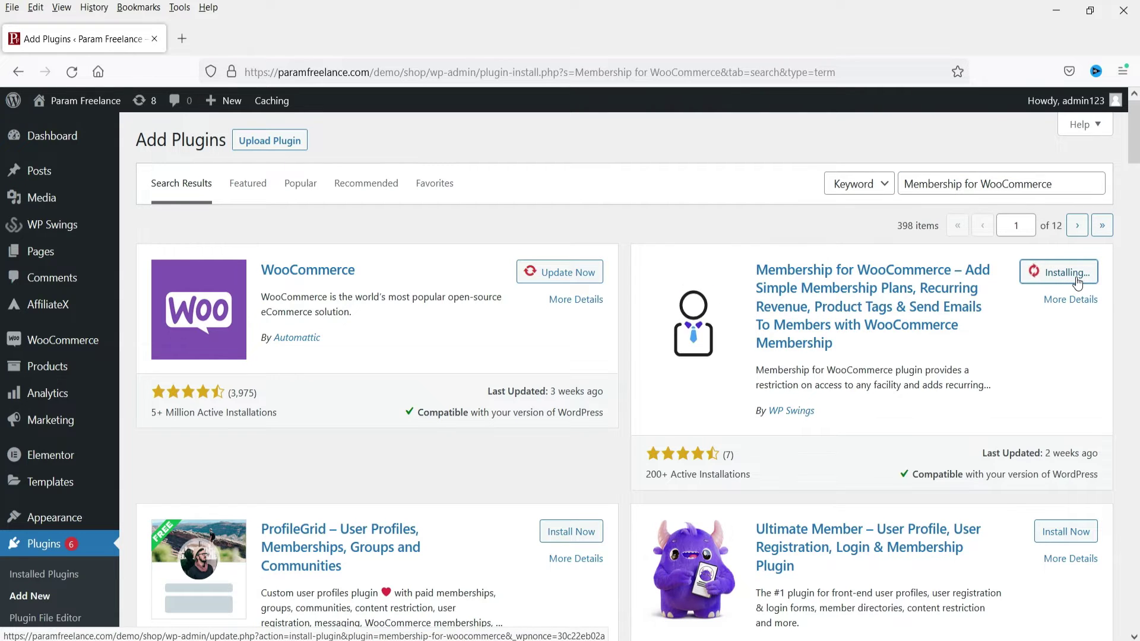
click(1076, 280)
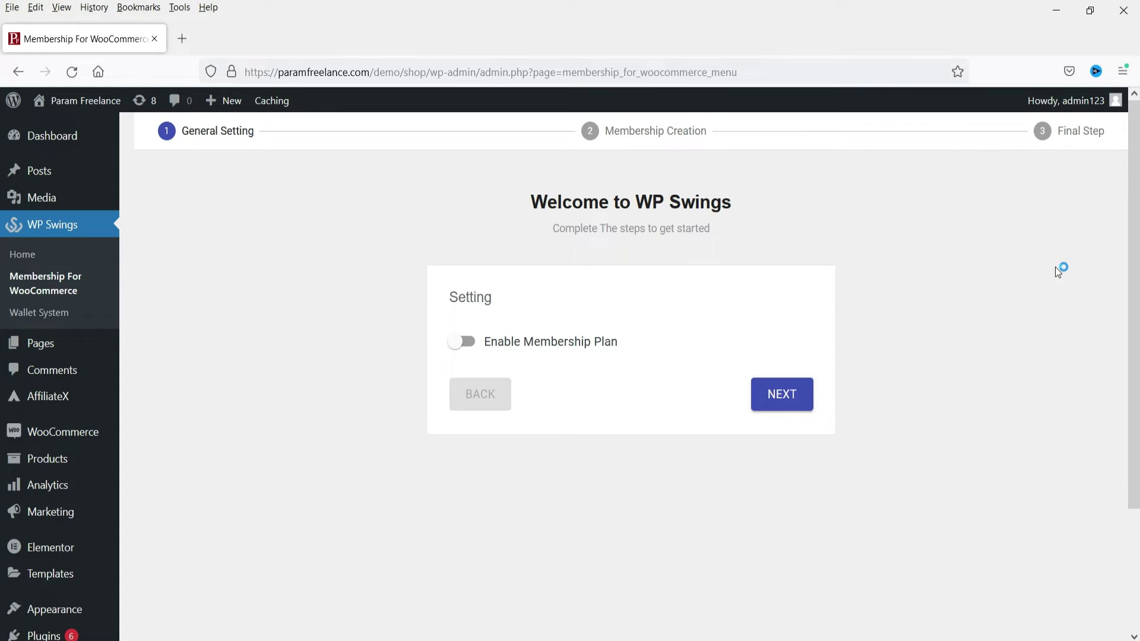
- Enable membership plans and create a plan named Silver with amount 50
click(463, 342)
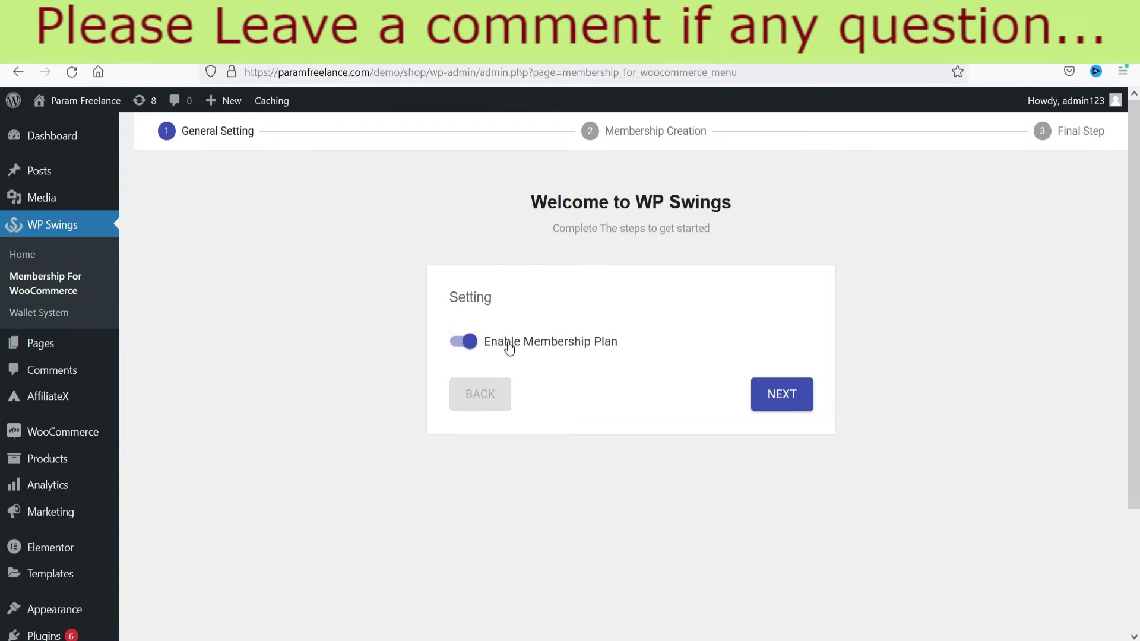
click(785, 405)
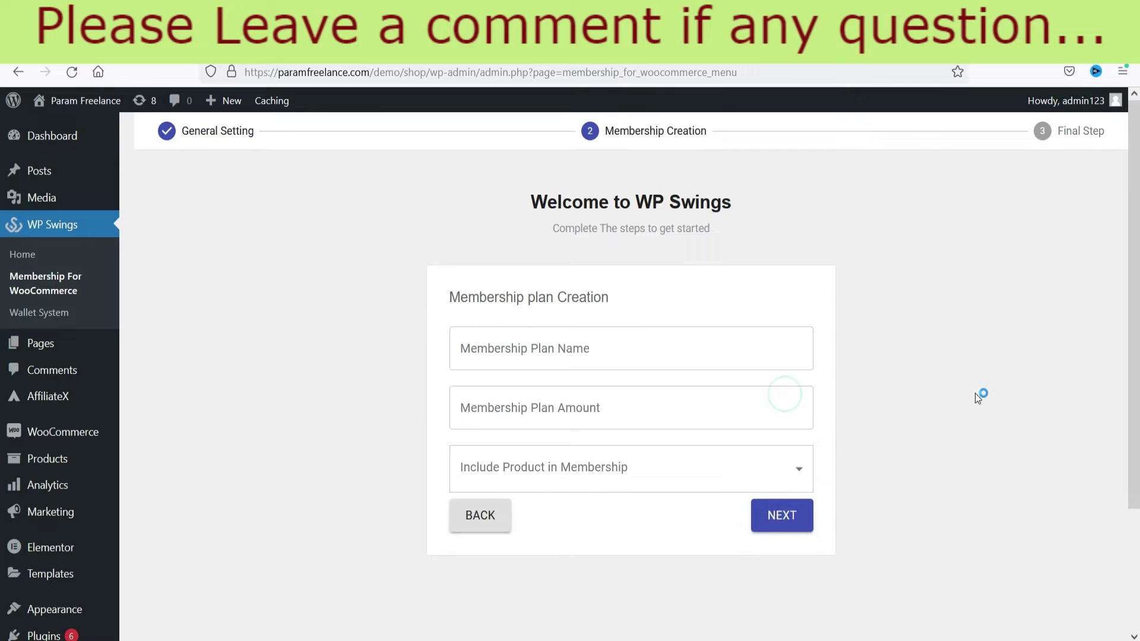
click(540, 353)
text(Sil)
key(BackSpace)
key(BackSpace)
text(ilver)
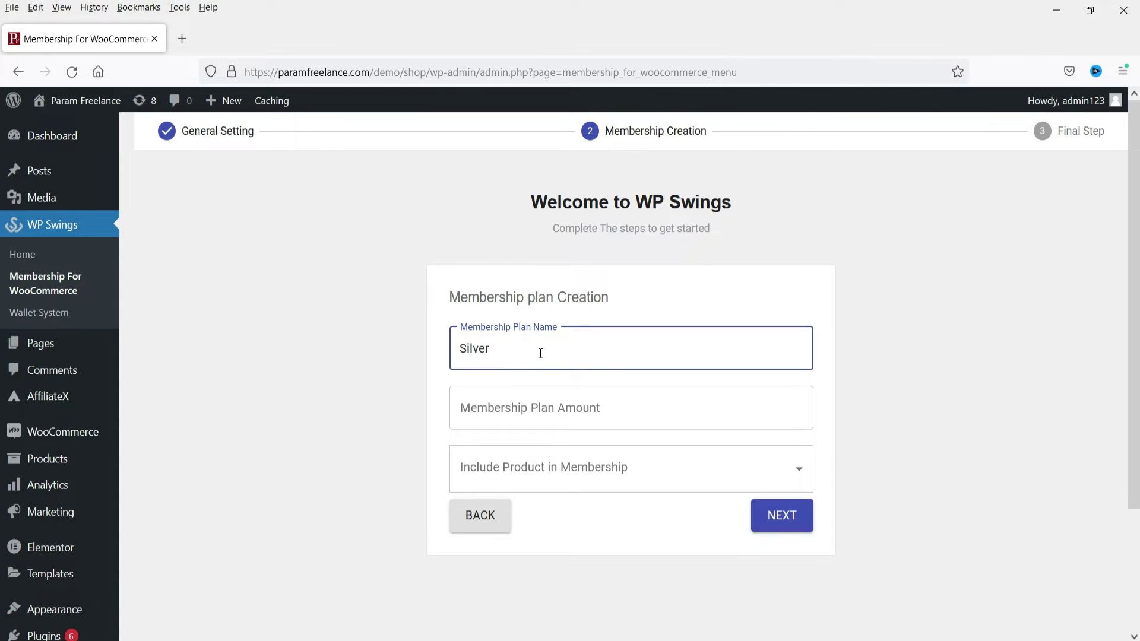
click(629, 408)
text(50)
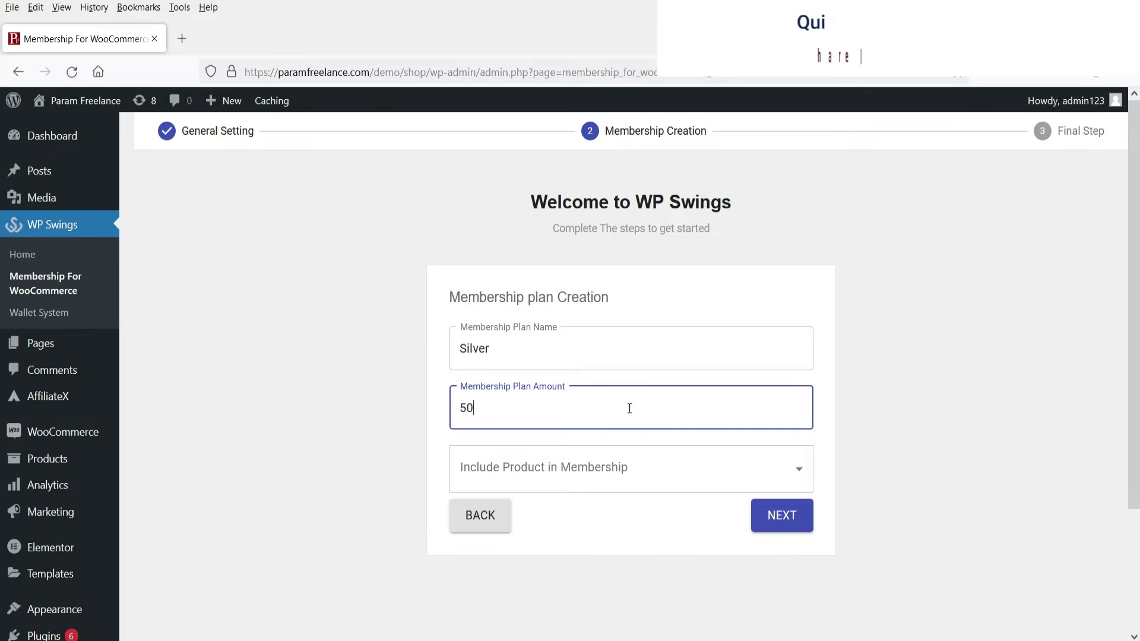
- Include a product in the Silver plan, decline usage-data sharing, and finish the wizard
click(498, 468)
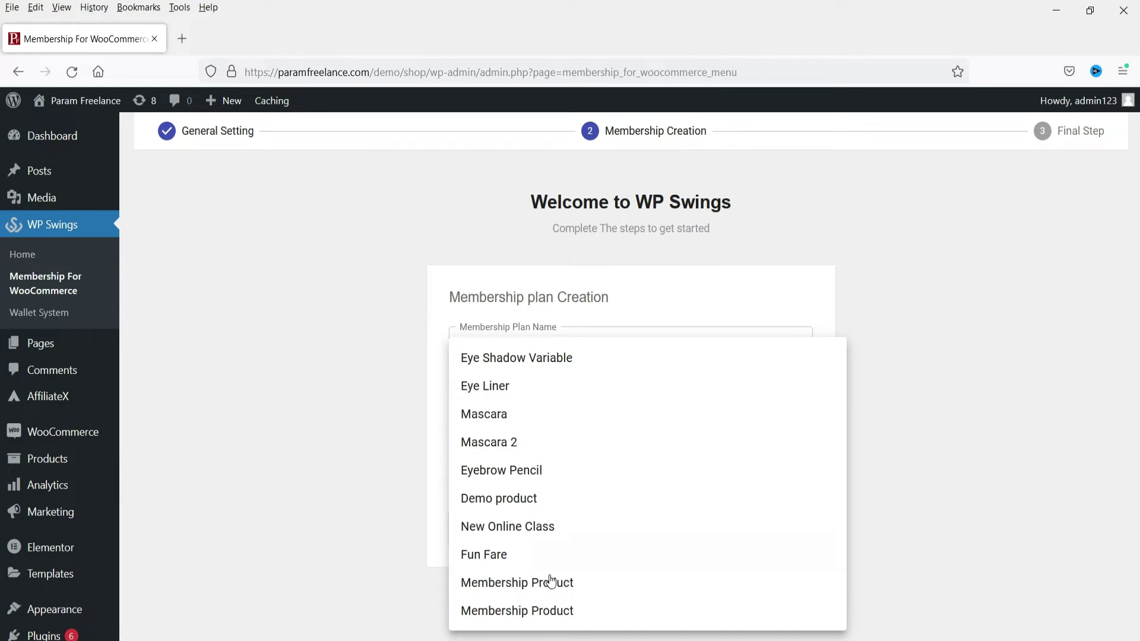
click(485, 386)
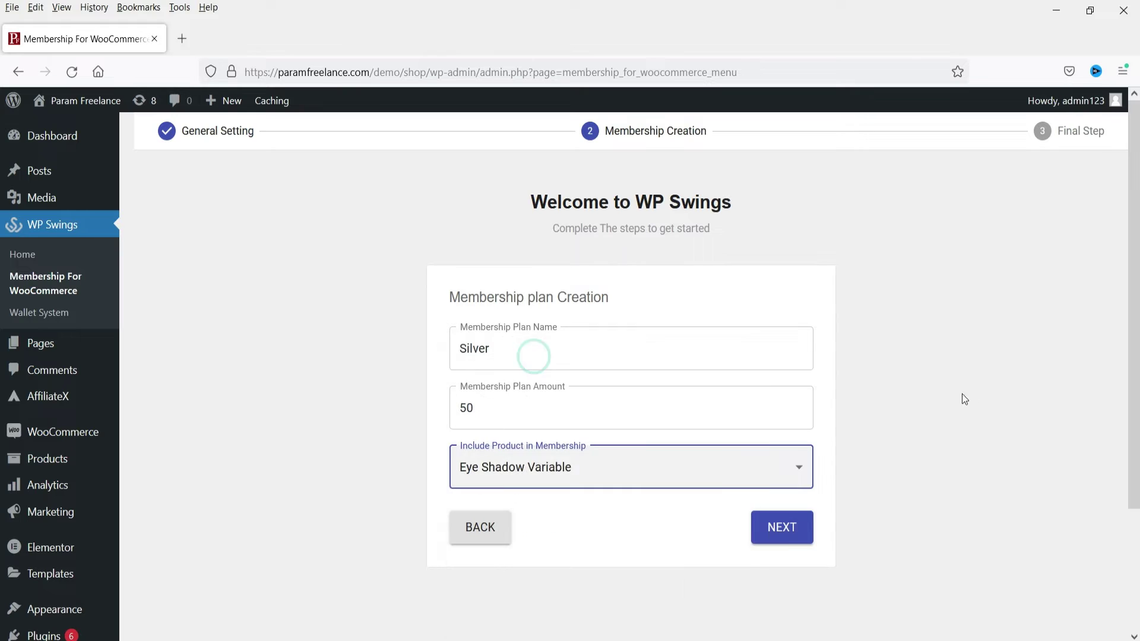
click(781, 531)
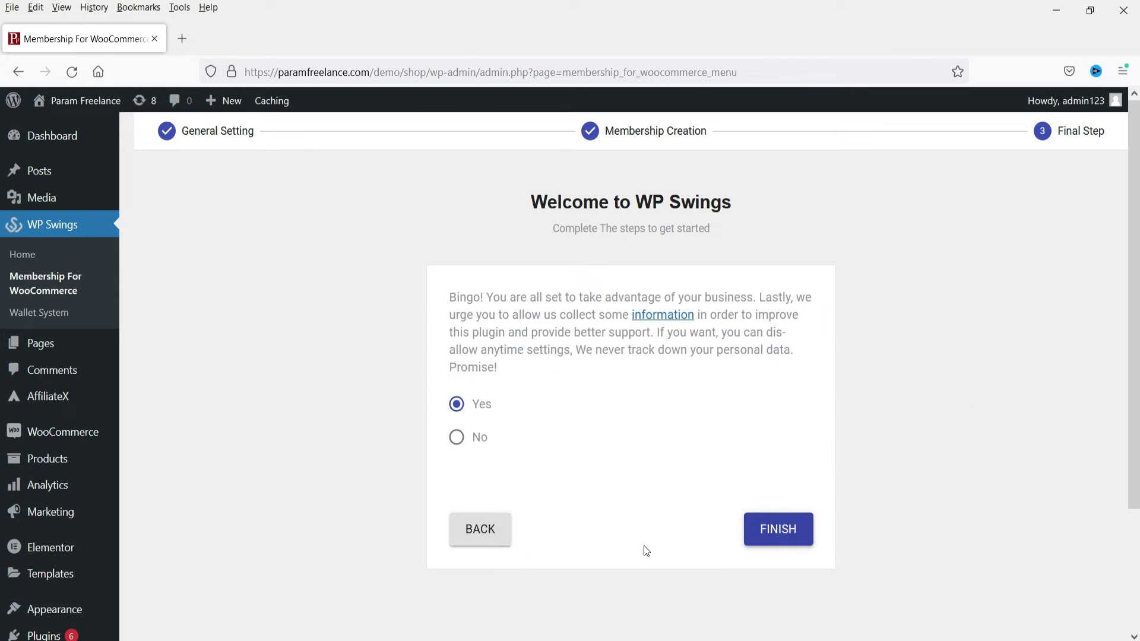
click(455, 435)
click(786, 542)
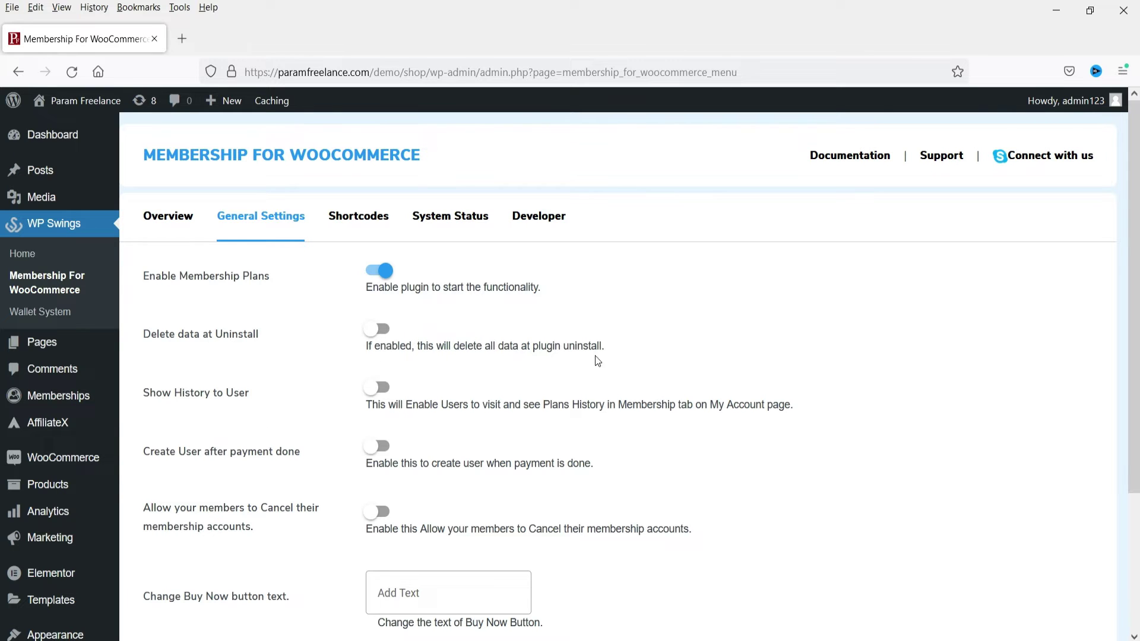
- Turn on Show History to User, Create User after payment and member cancellation, then save
scroll(657, 347, down, 3)
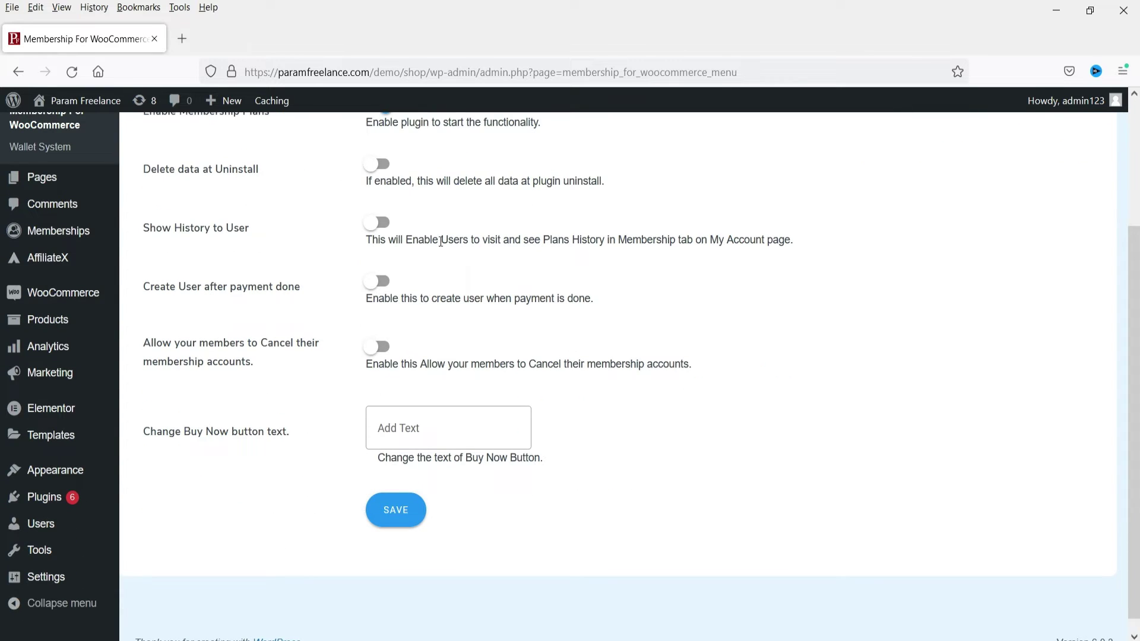
click(384, 225)
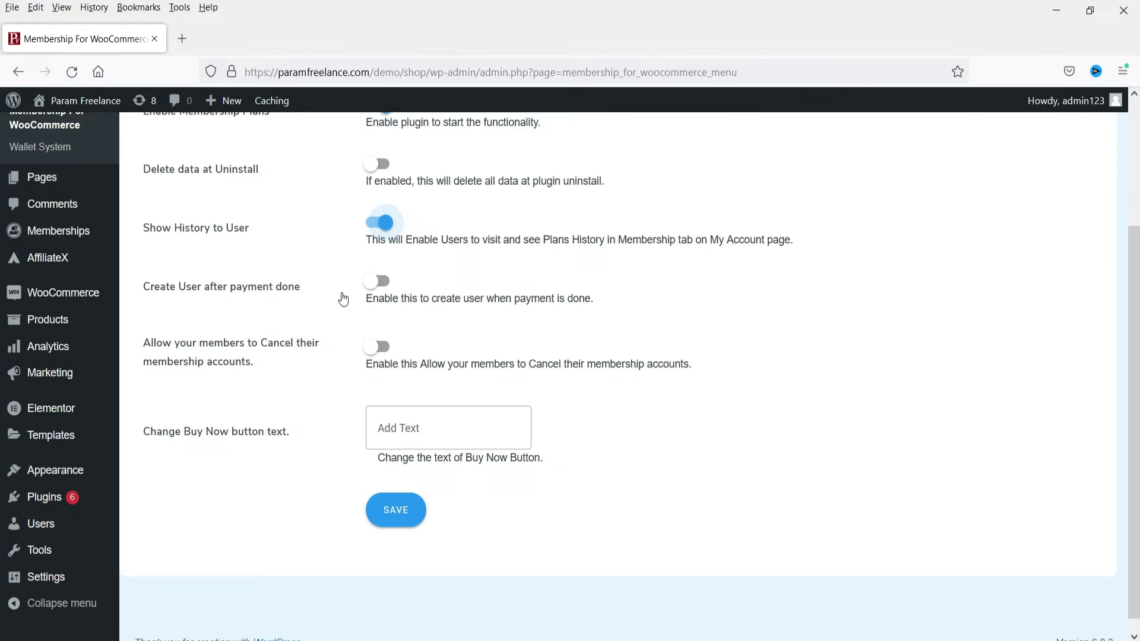
click(377, 281)
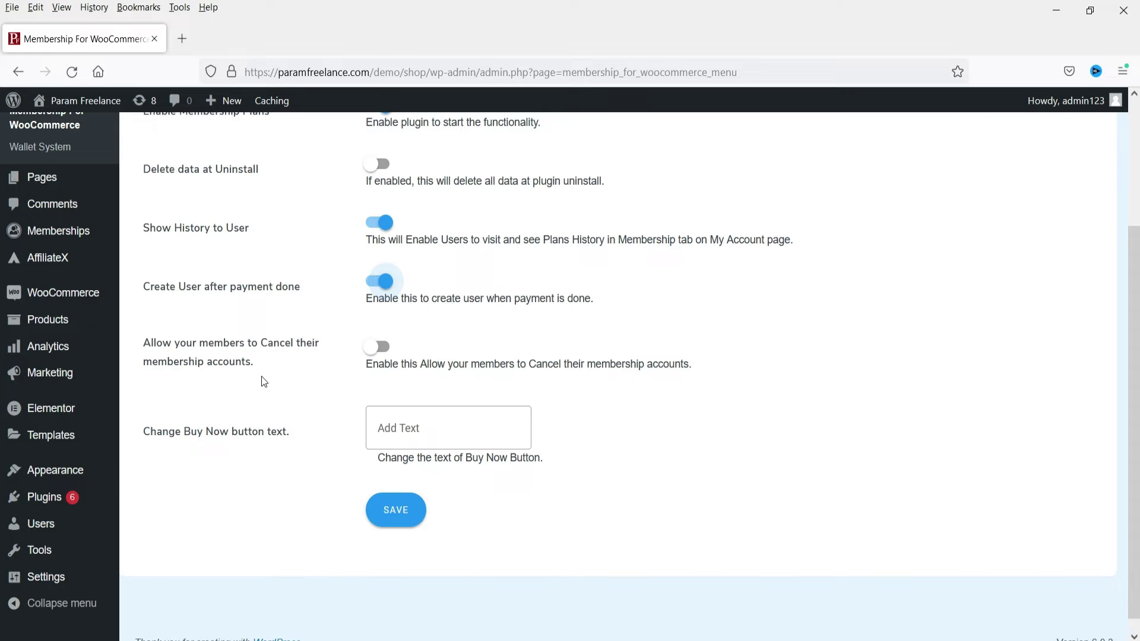
click(389, 348)
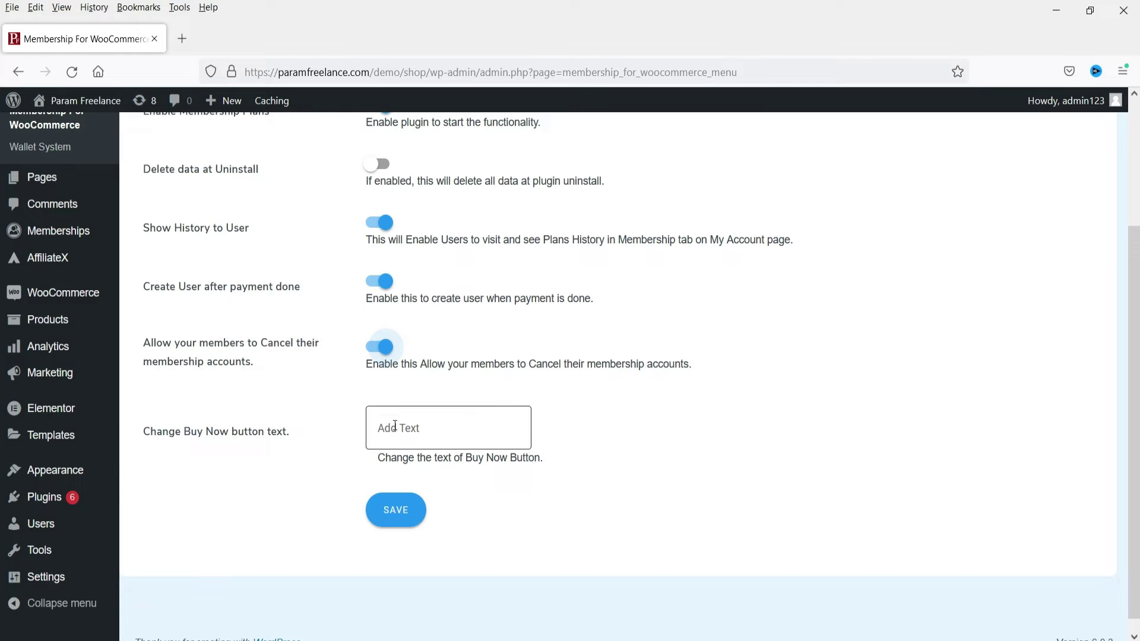
click(394, 510)
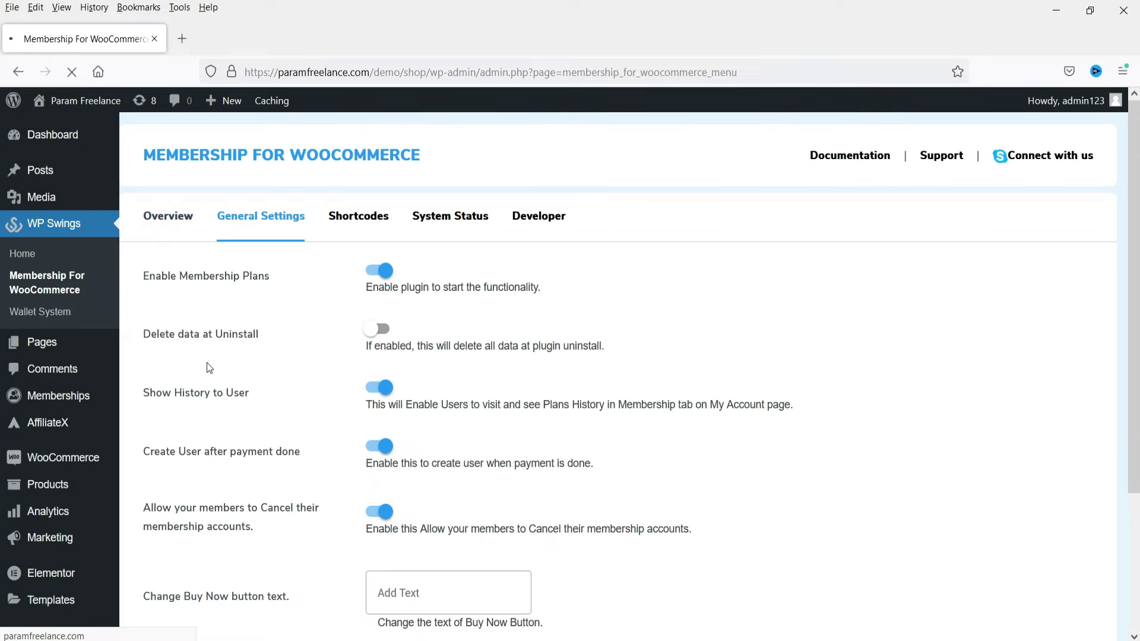
- Read through the plugin's Overview page and bring up the Visit Site link's context menu
scroll(589, 245, down, 10)
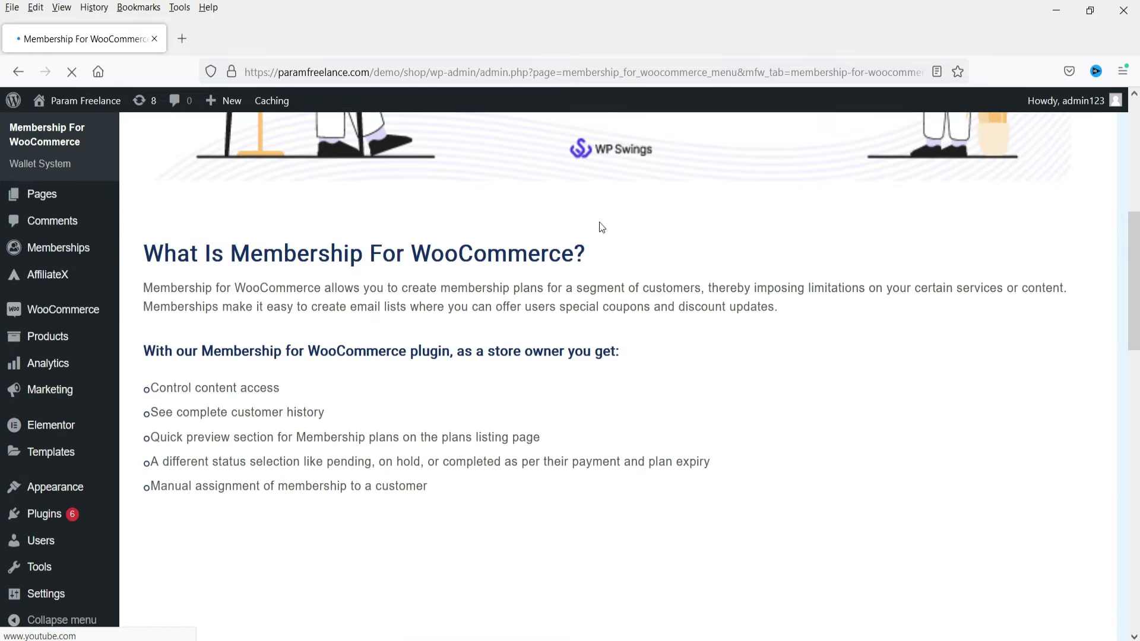
scroll(588, 244, up, 3)
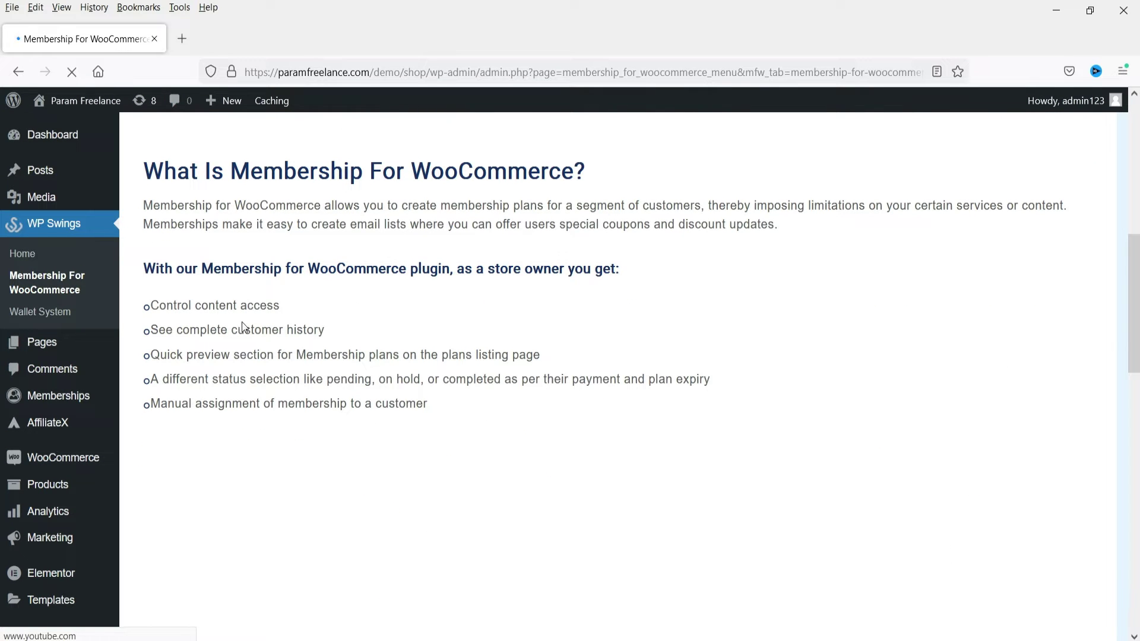
scroll(475, 304, down, 8)
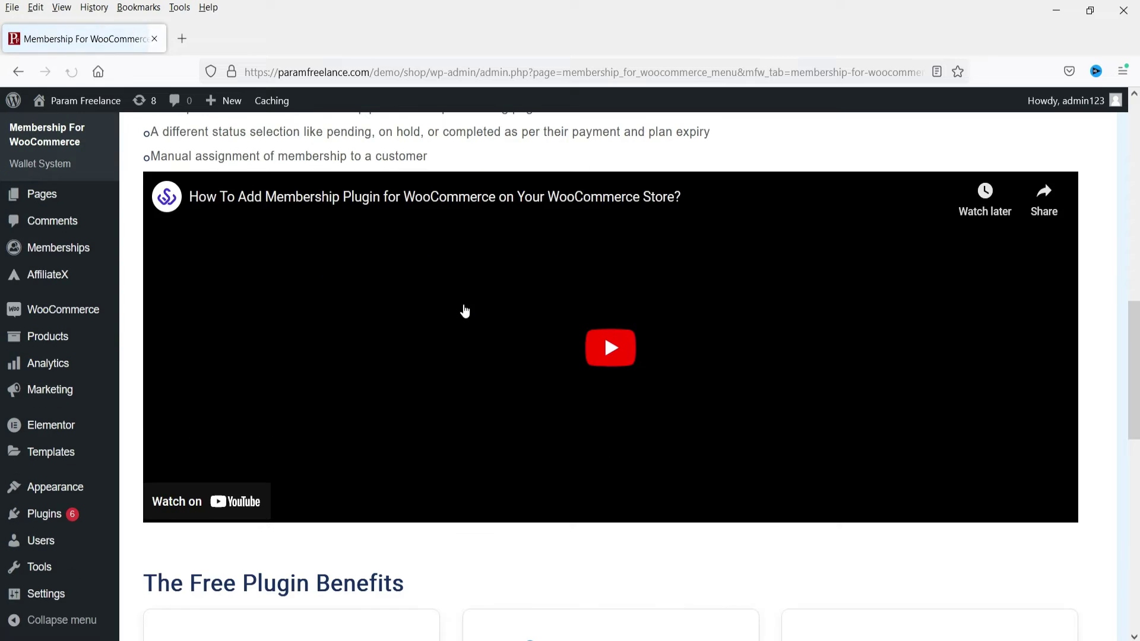
scroll(464, 314, down, 3)
scroll(387, 272, down, 3)
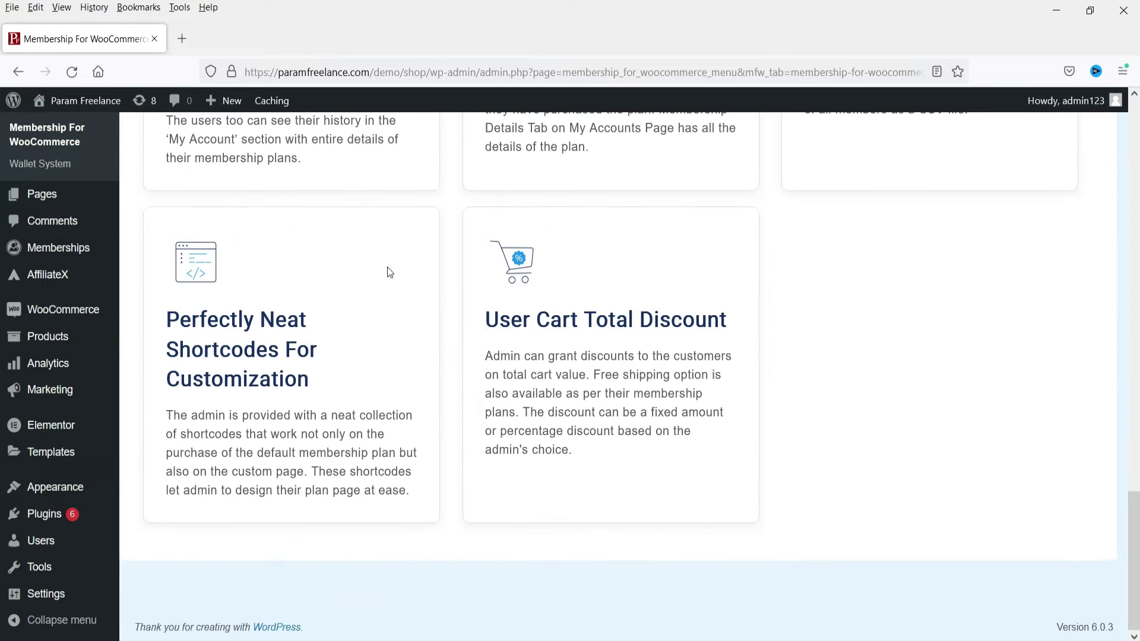
scroll(373, 276, up, 10)
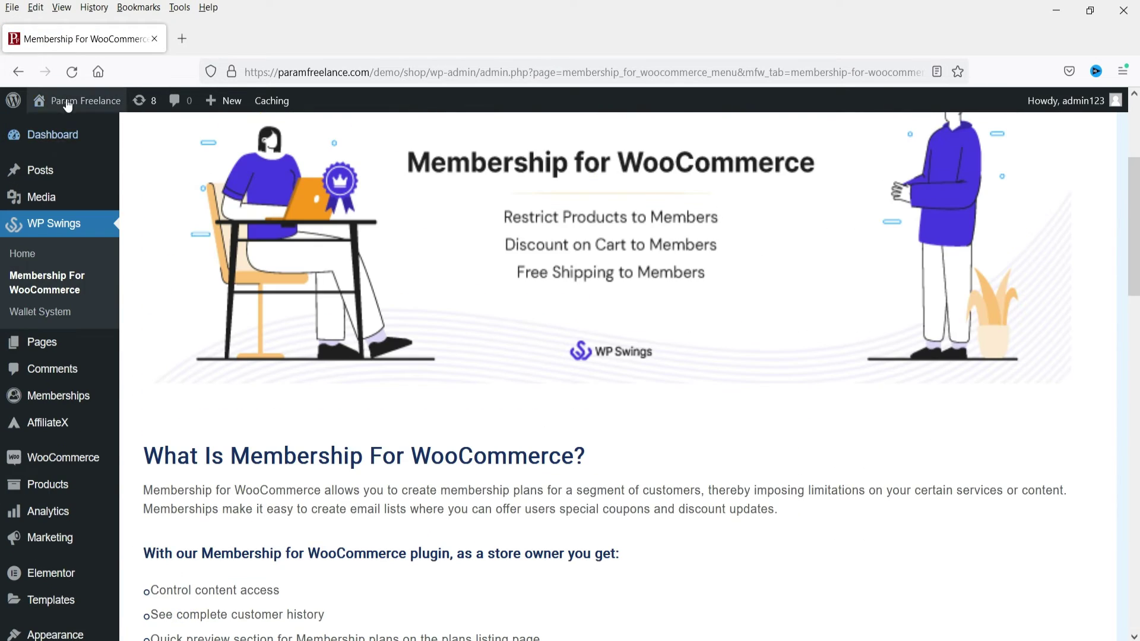
mouse_move(60, 101)
right_click(57, 134)
- Open the public site in a new tab and reach the Eye Liner product via All Products
click(89, 145)
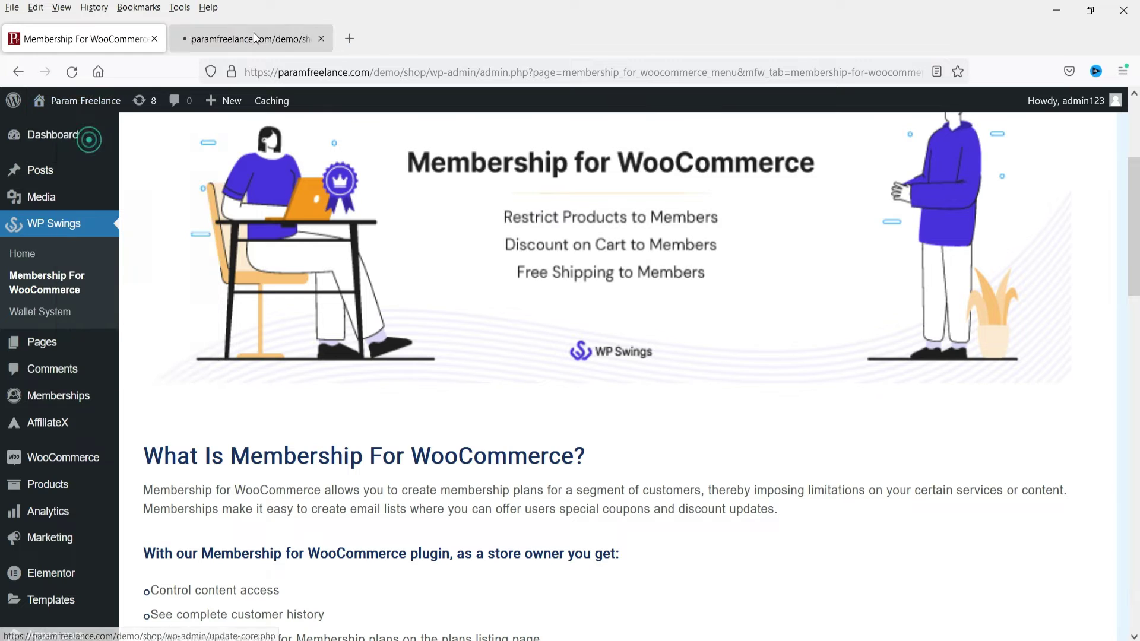
click(664, 167)
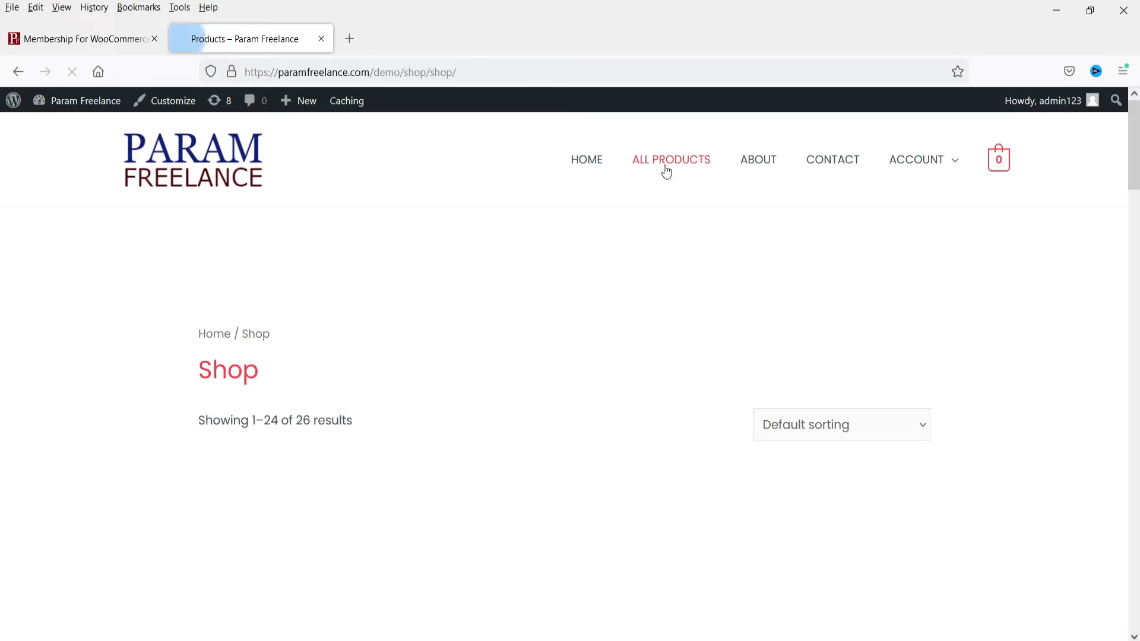
scroll(1109, 259, down, 4)
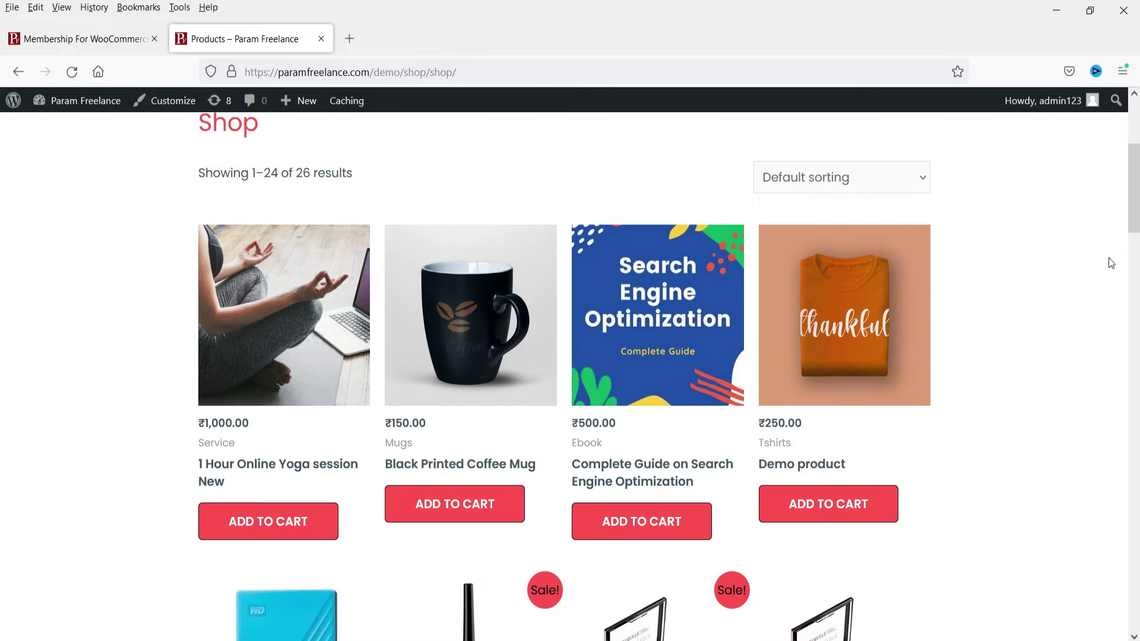
scroll(1040, 248, down, 4)
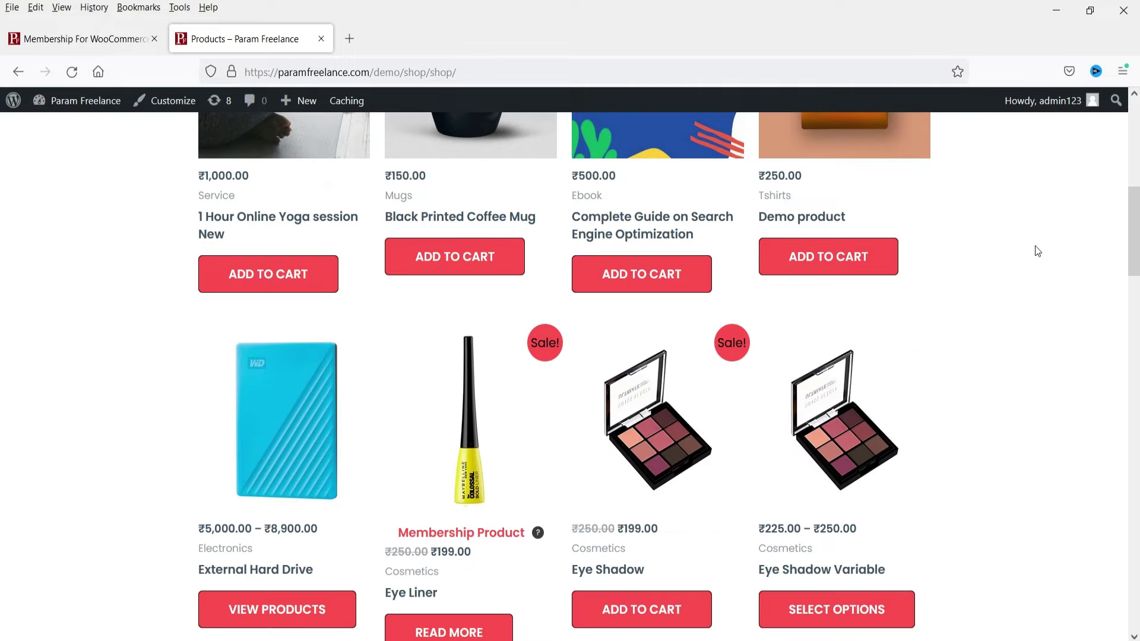
scroll(1032, 250, down, 3)
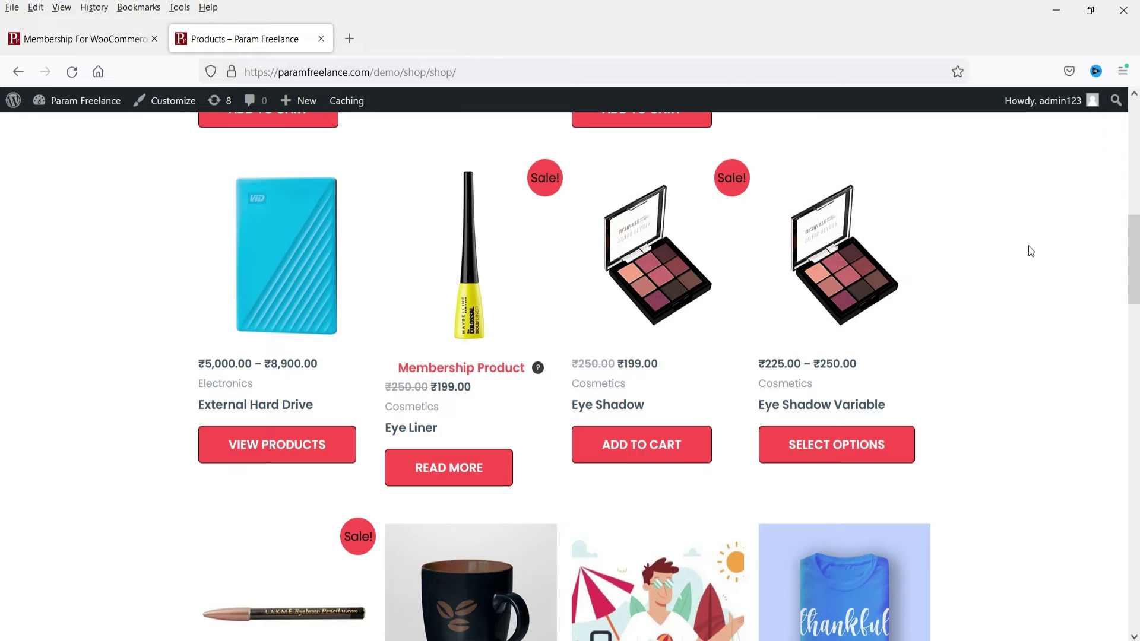
click(481, 371)
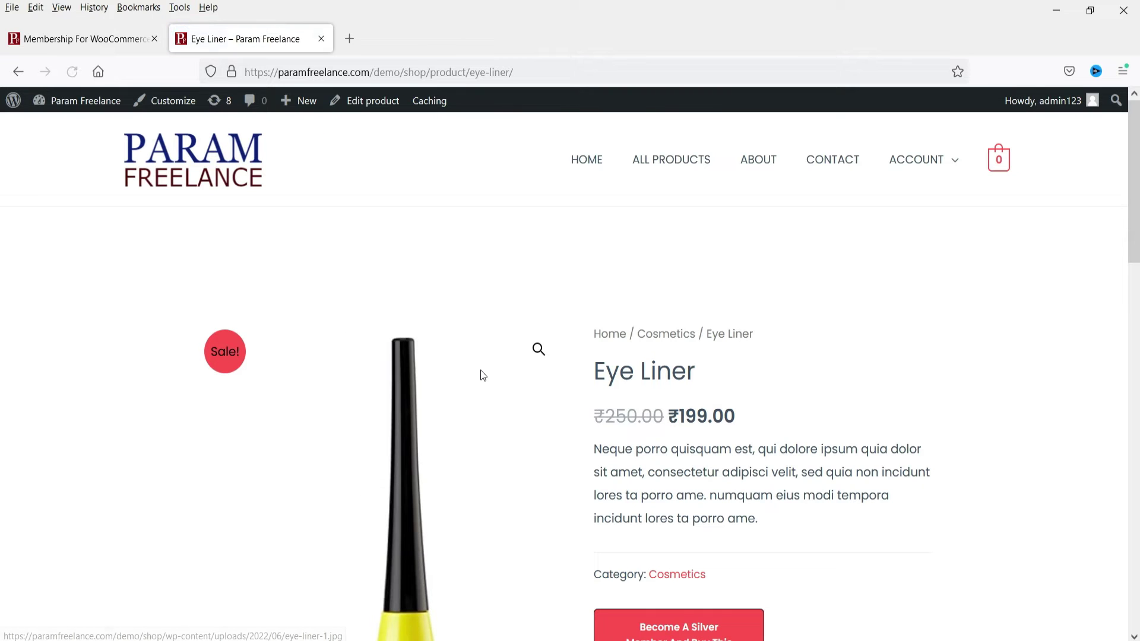
- Open Eye Liner's ₹50 Silver membership offer, review the plan page, and return to the admin tab
scroll(948, 324, down, 4)
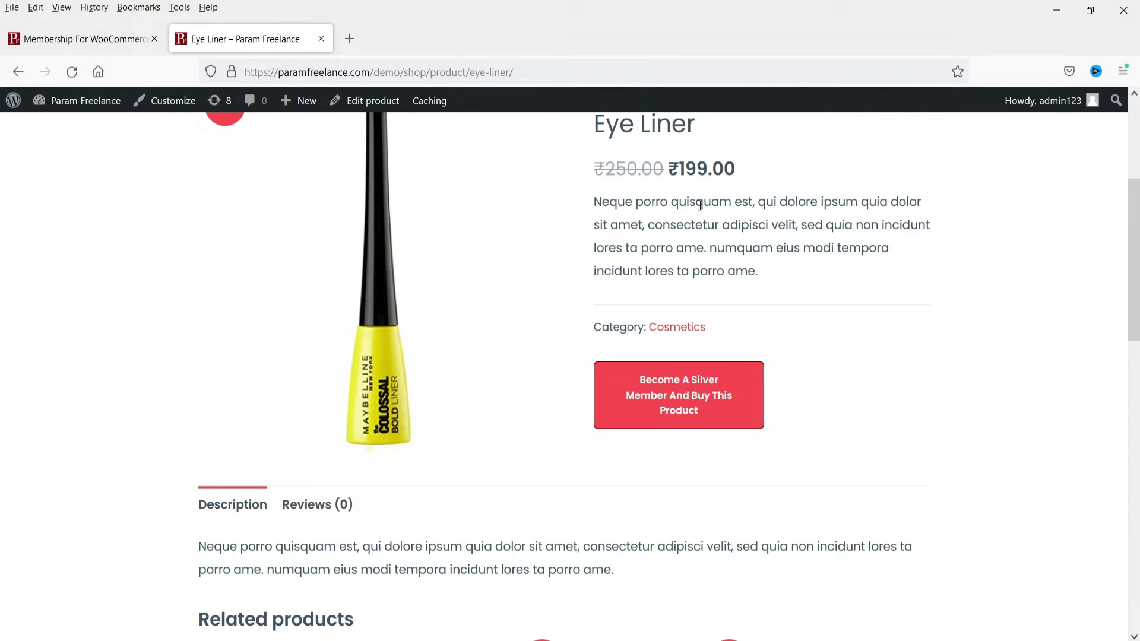
click(672, 400)
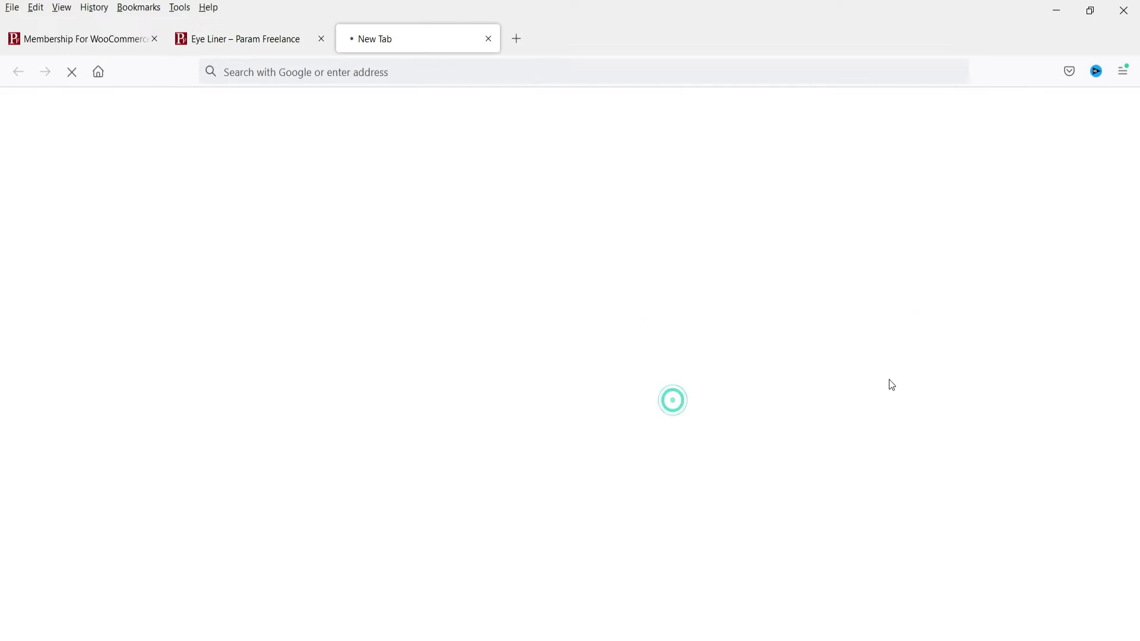
key(ctrl+shift+Tab)
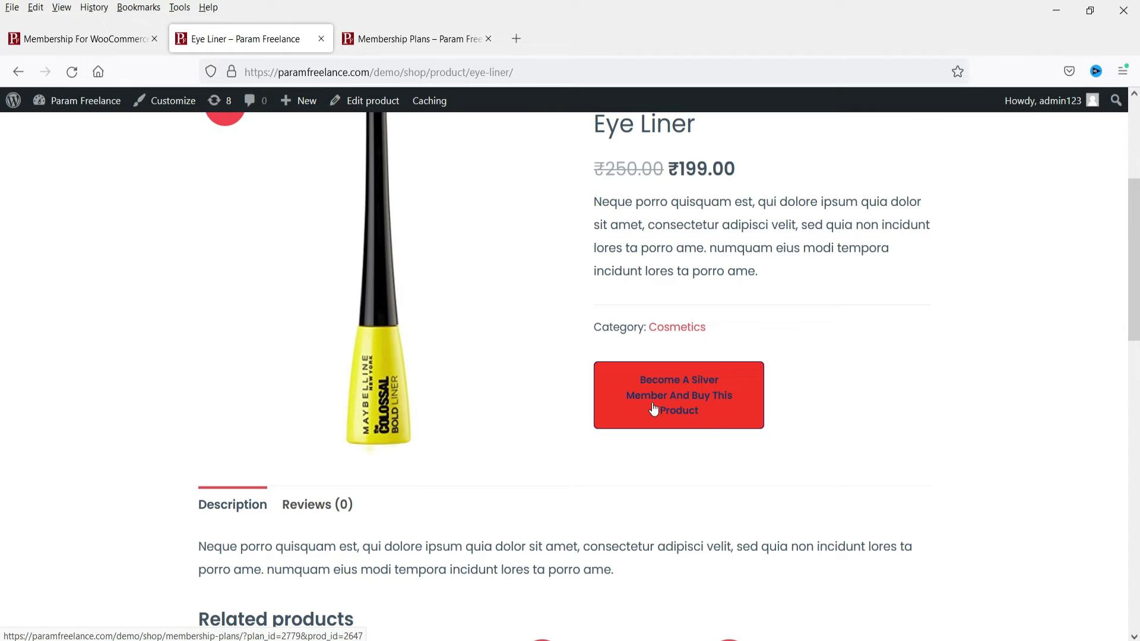
click(387, 38)
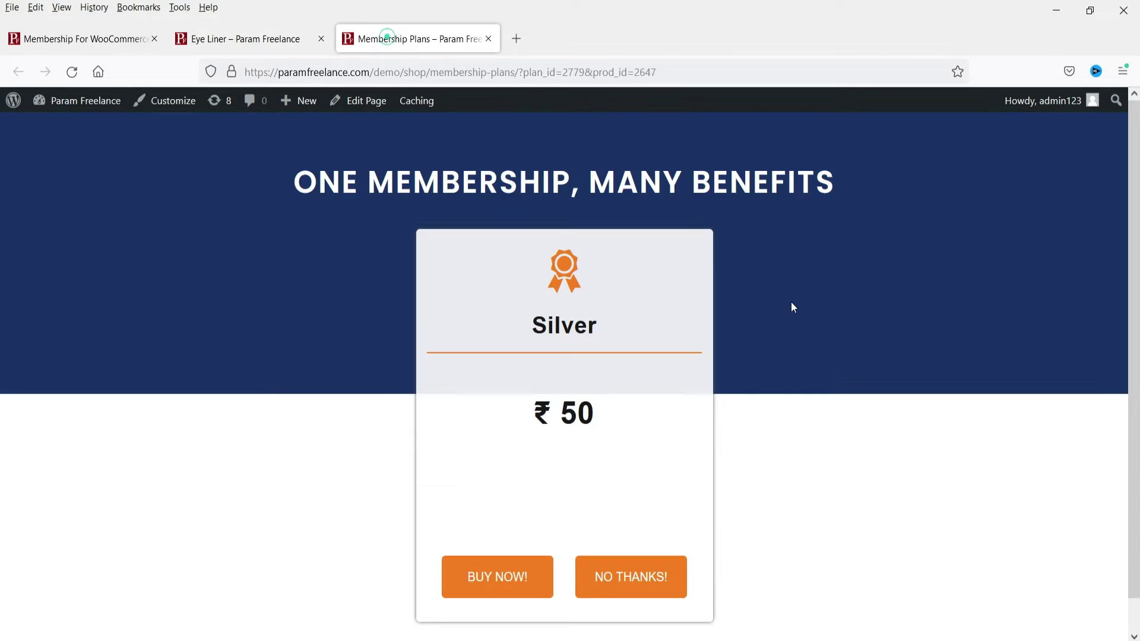
scroll(735, 256, down, 1)
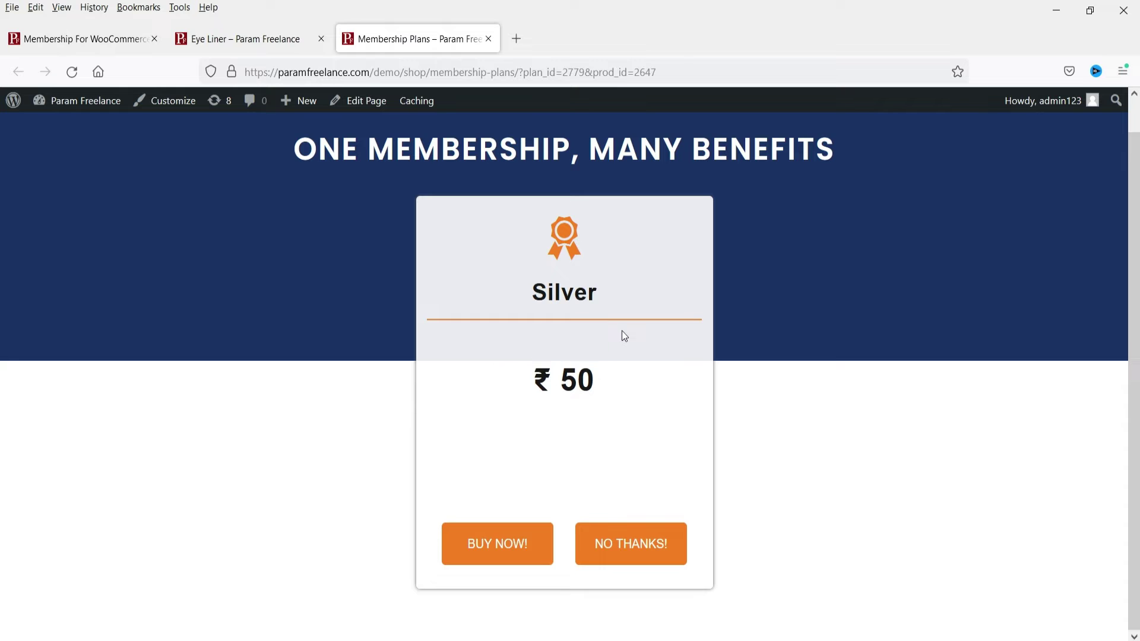
scroll(611, 350, up, 1)
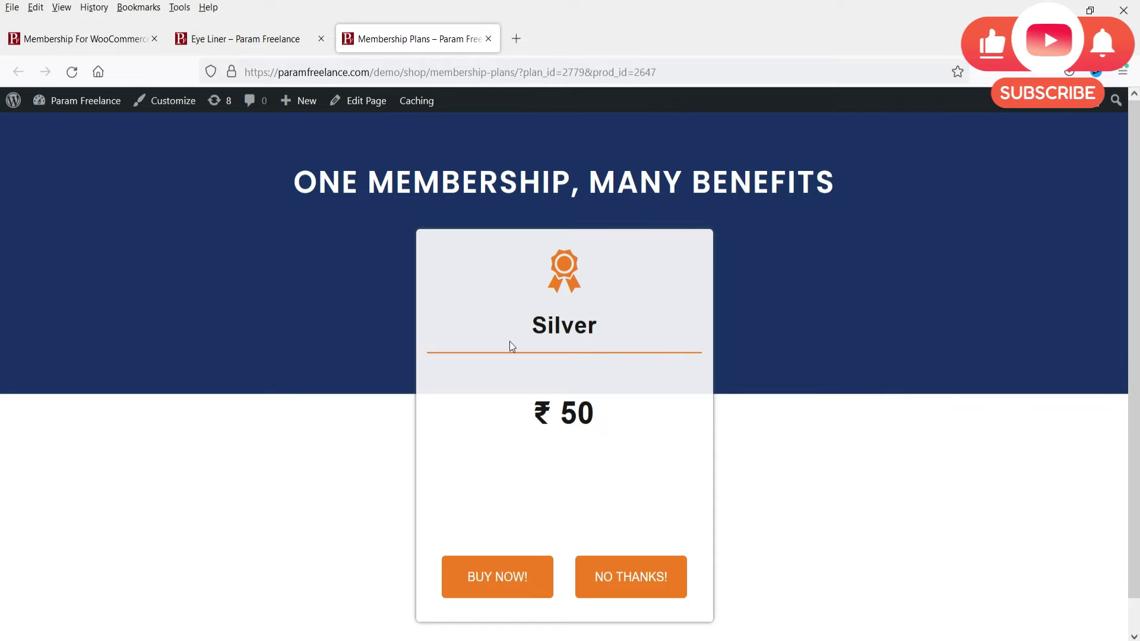
click(232, 32)
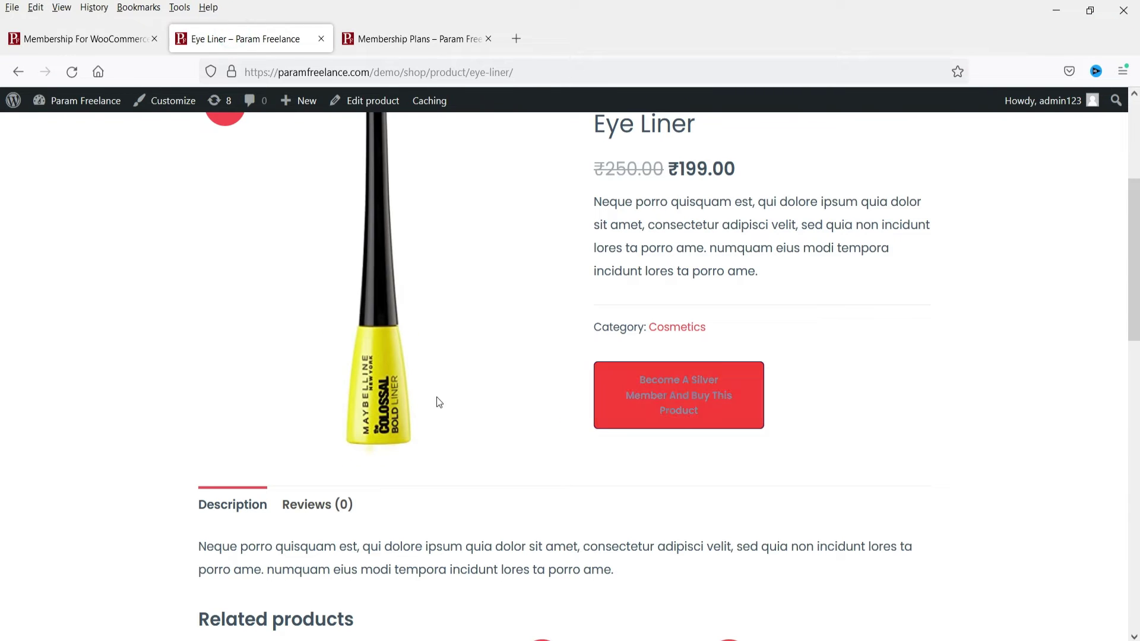
click(52, 36)
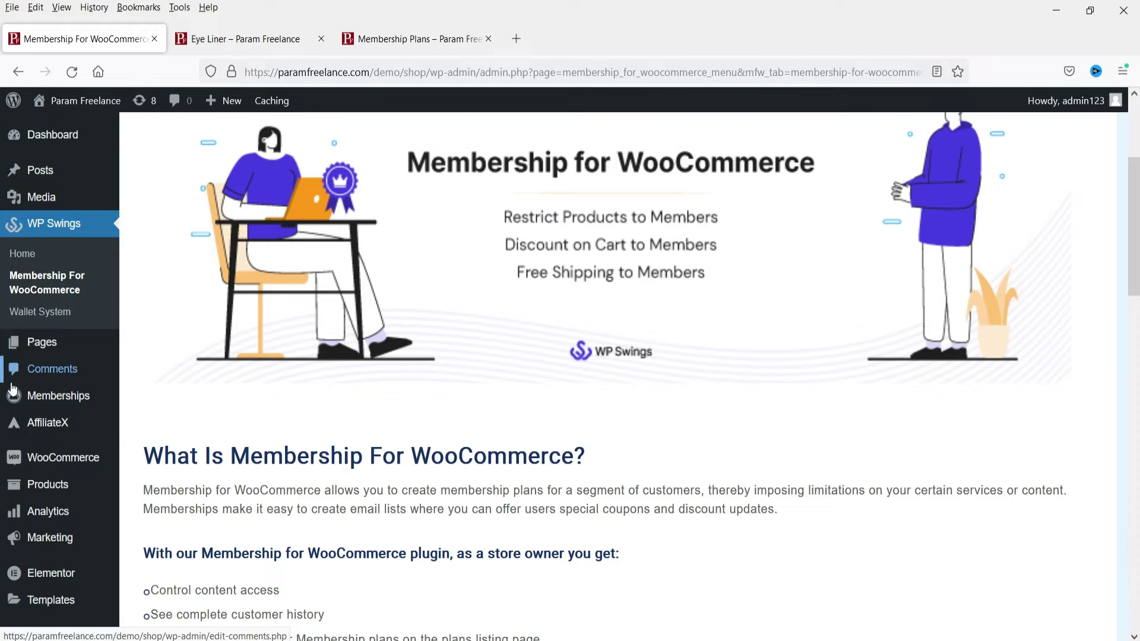
- Edit the Silver plan, pasting the description 'This is silver Memembership plan.' and checking amount 50
click(66, 401)
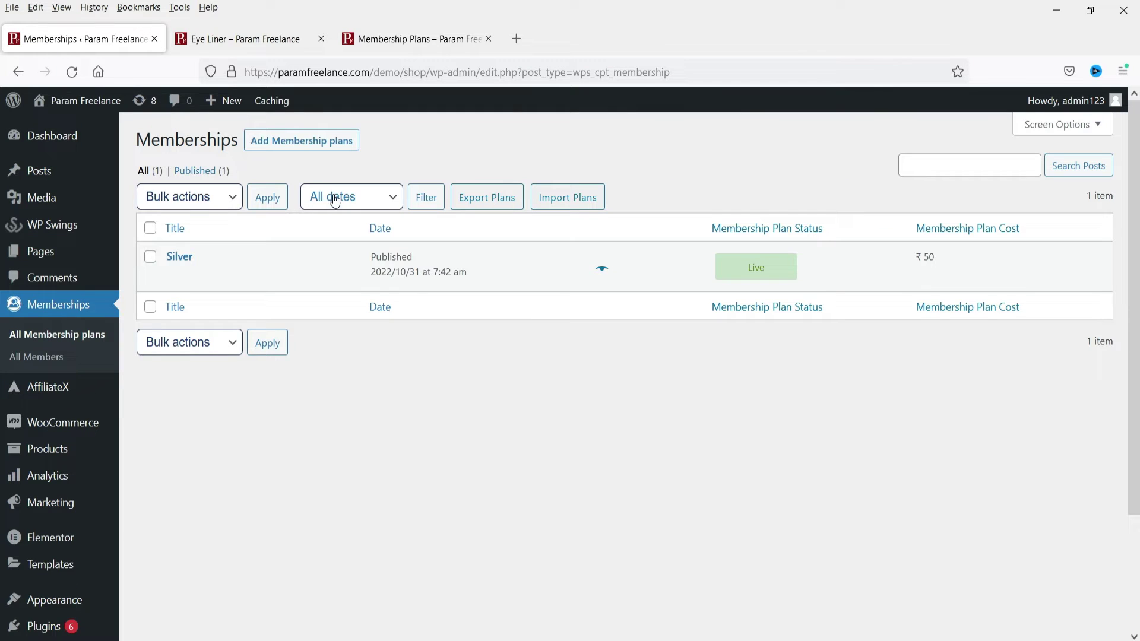
click(176, 277)
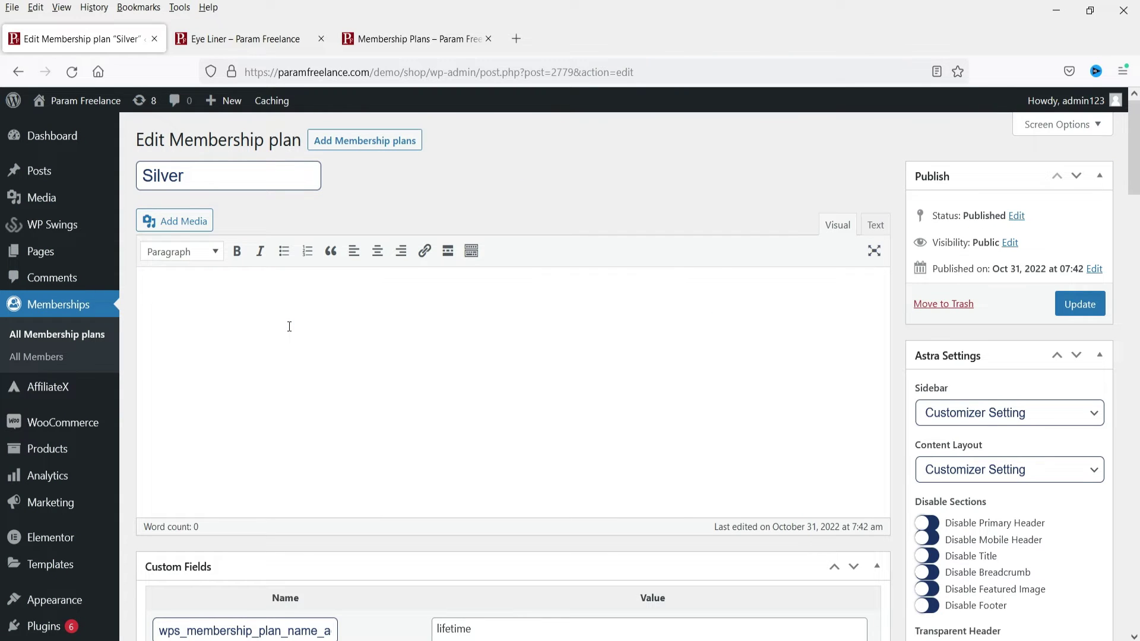
text(This is silver Membership plan.)
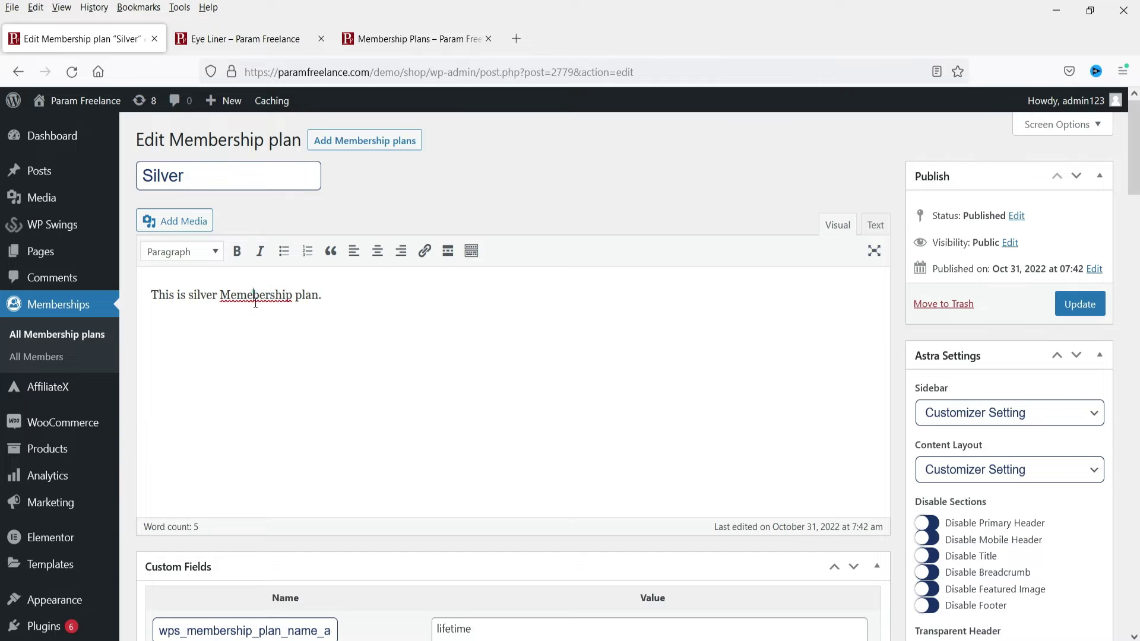
scroll(467, 344, down, 12)
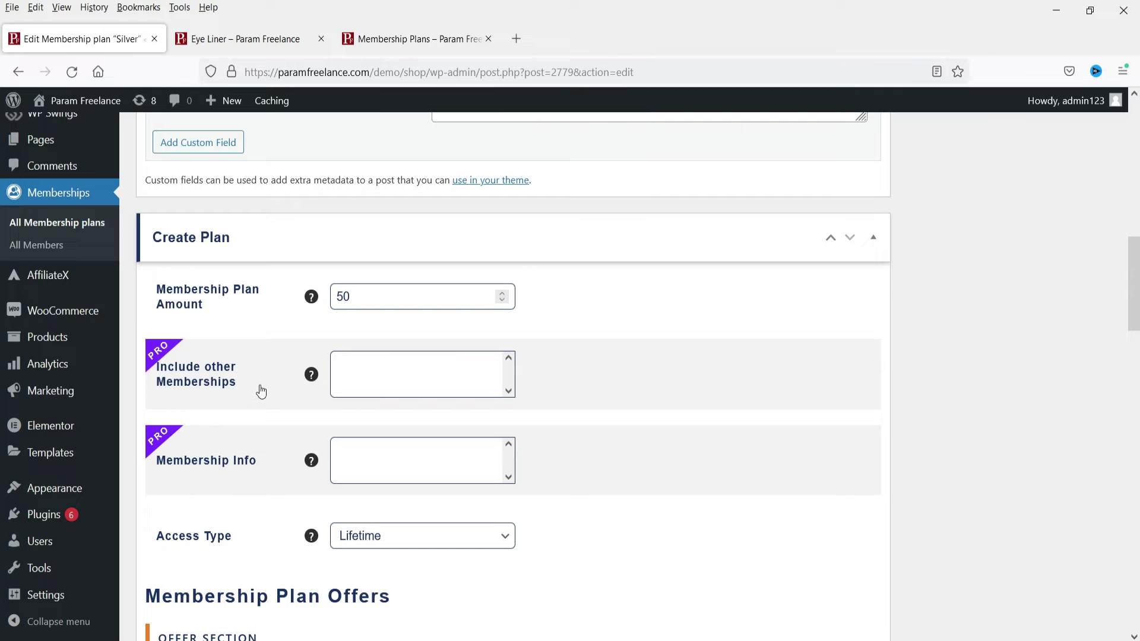
- Check what the include-other-memberships option does and dismiss the premium upgrade prompt
scroll(552, 375, down, 3)
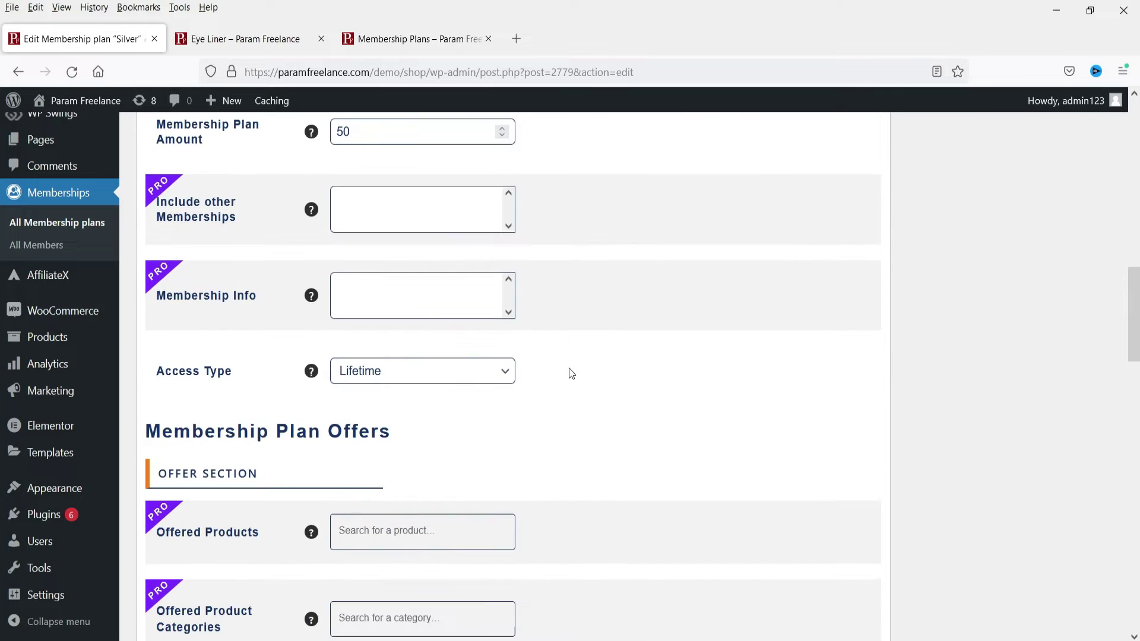
click(311, 211)
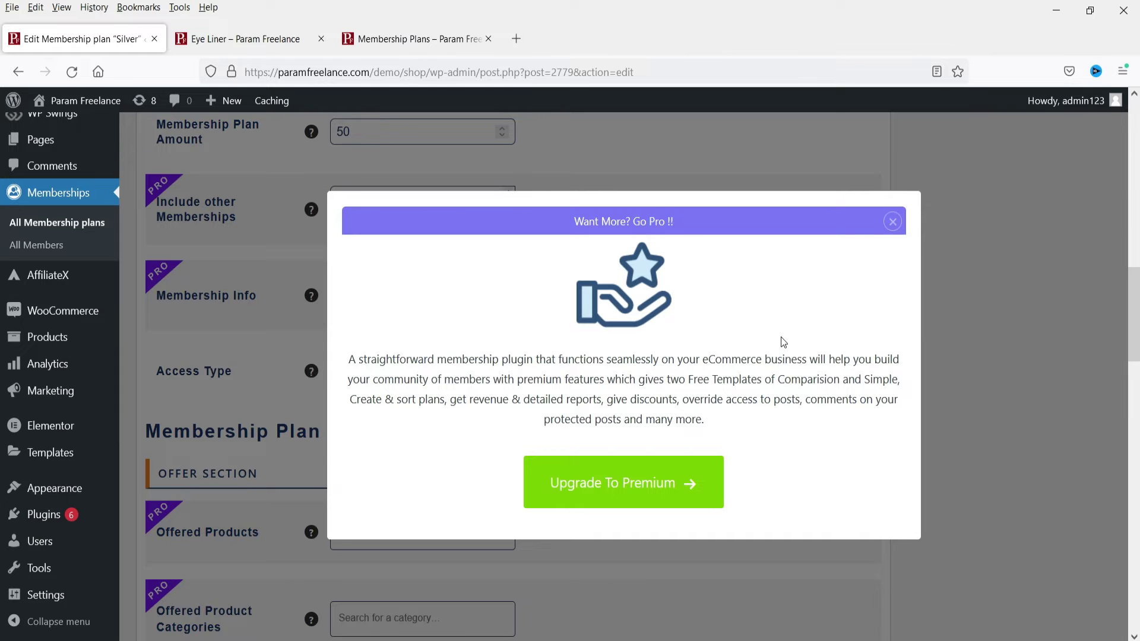
click(892, 221)
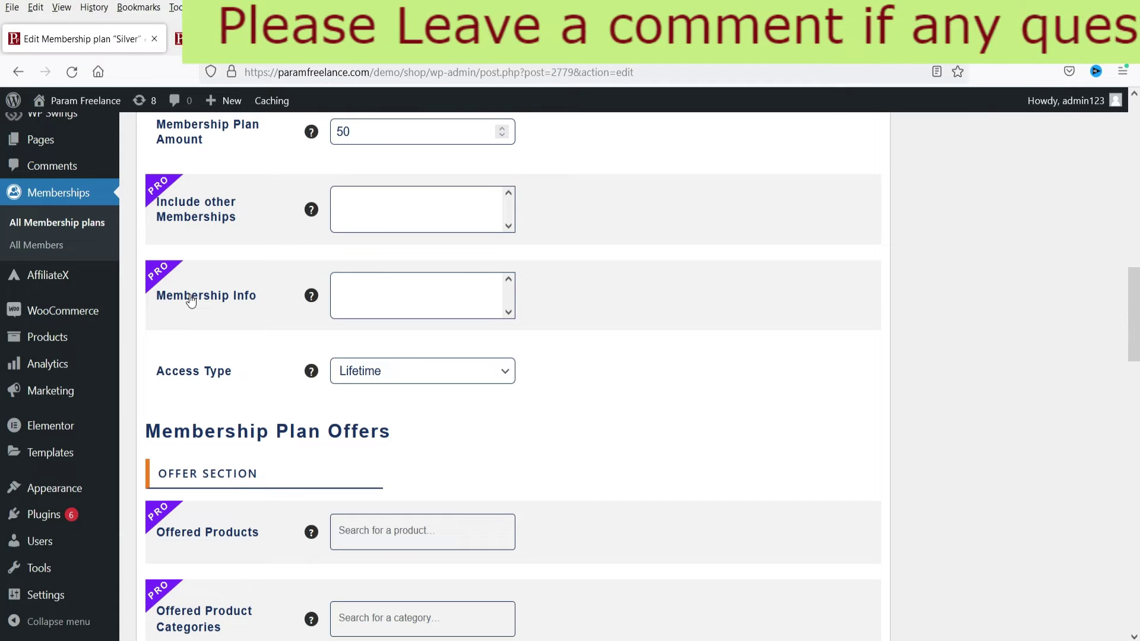
- Try Limited access with a duration of 30, switching the unit from Weeks to Months
scroll(172, 307, down, 1)
click(406, 300)
click(396, 333)
click(365, 355)
text(30)
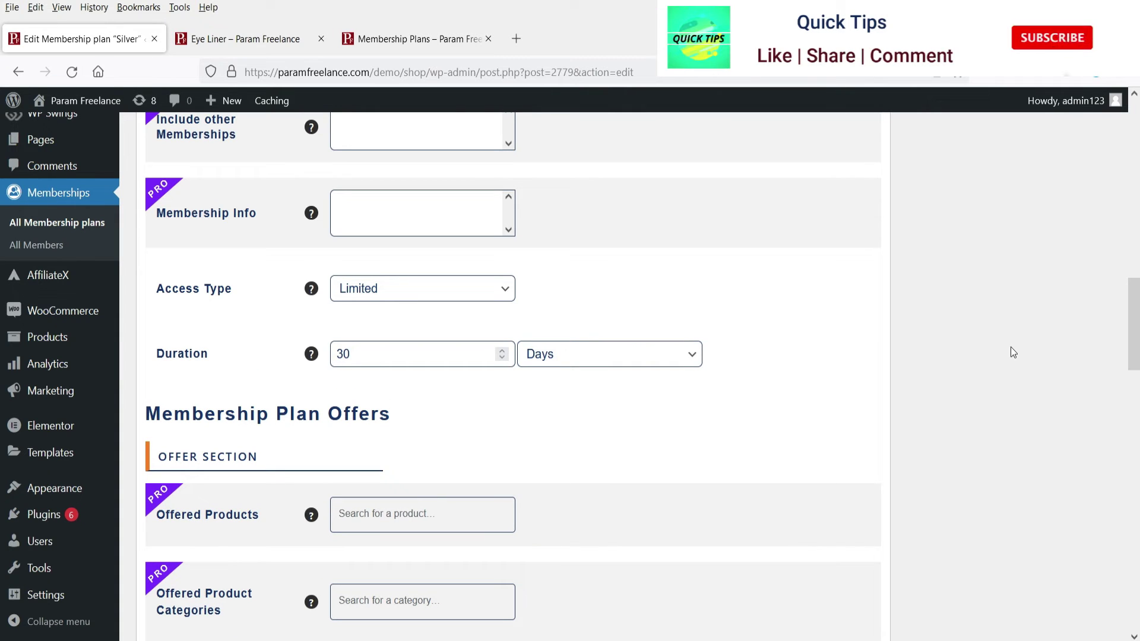
click(620, 351)
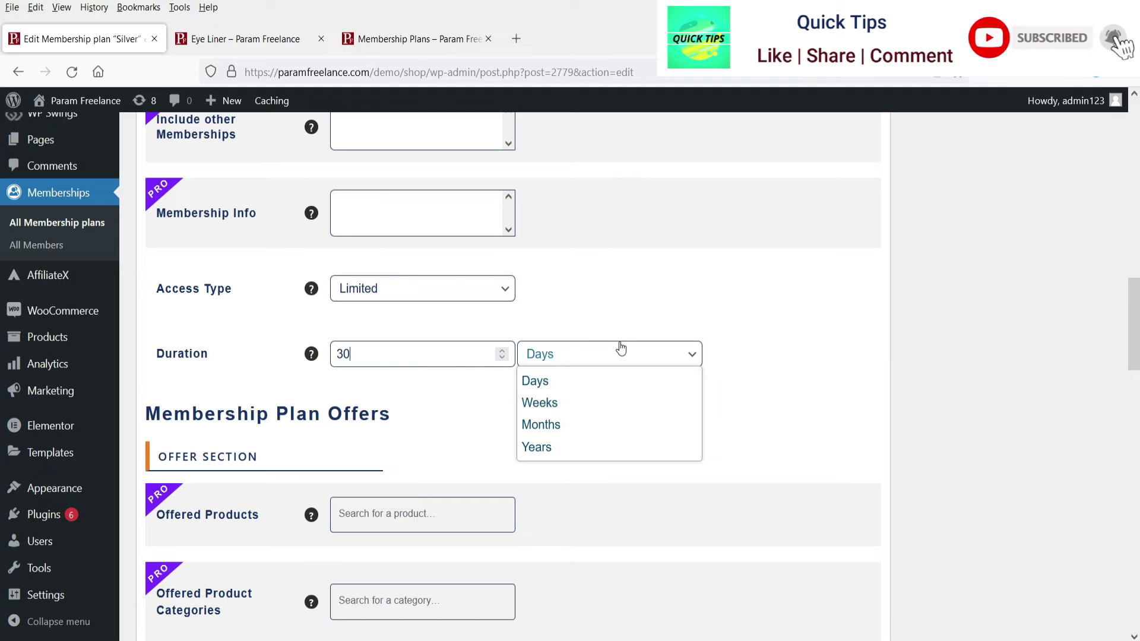
click(600, 404)
click(622, 365)
click(611, 423)
- Settle the Silver plan's Access Type on Lifetime after toggling back through Limited
click(394, 295)
click(391, 318)
click(407, 299)
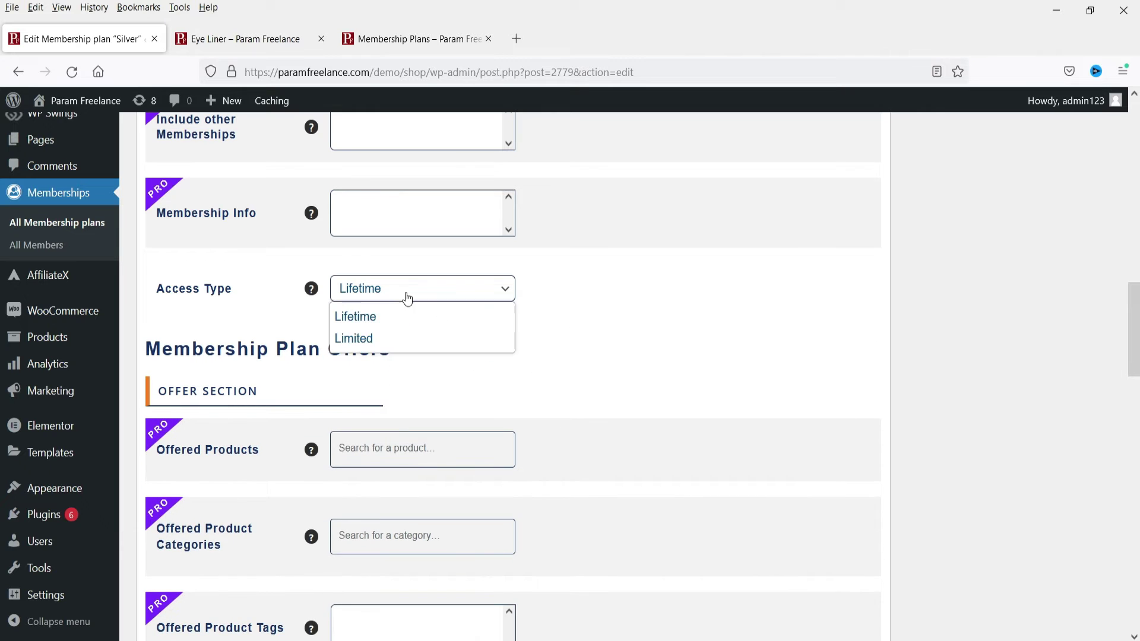
click(377, 339)
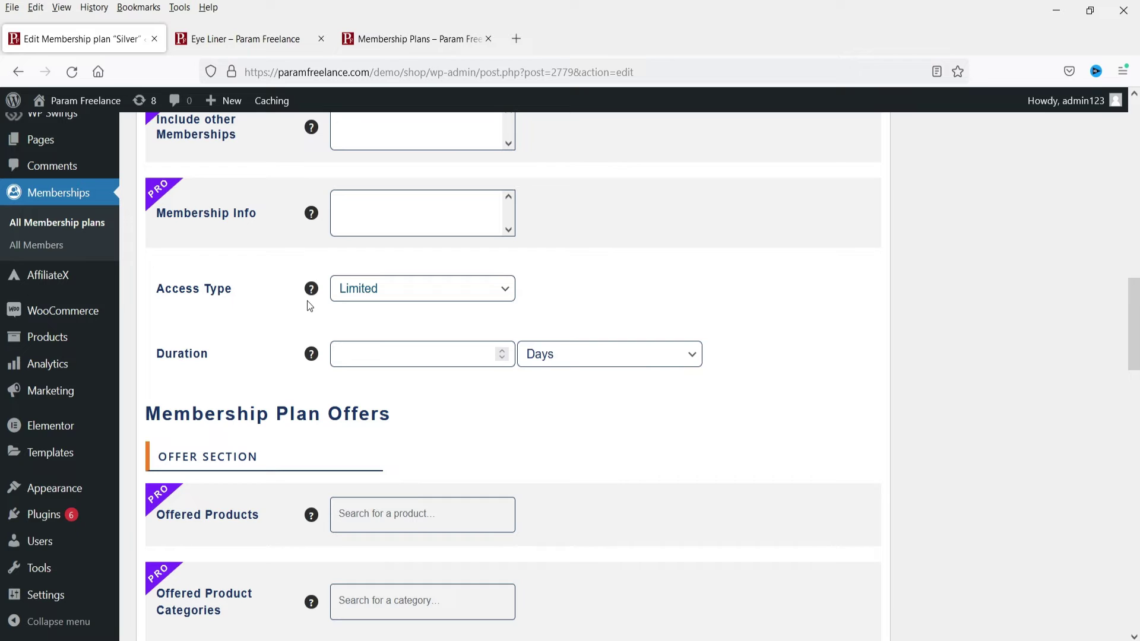
click(399, 299)
click(390, 320)
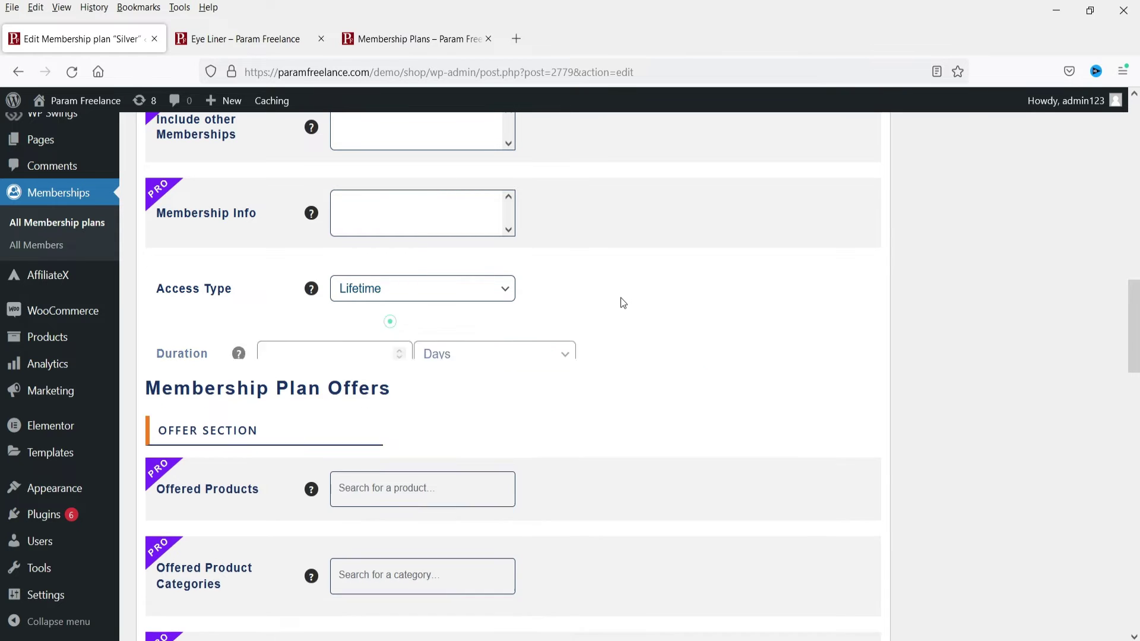
scroll(614, 347, down, 3)
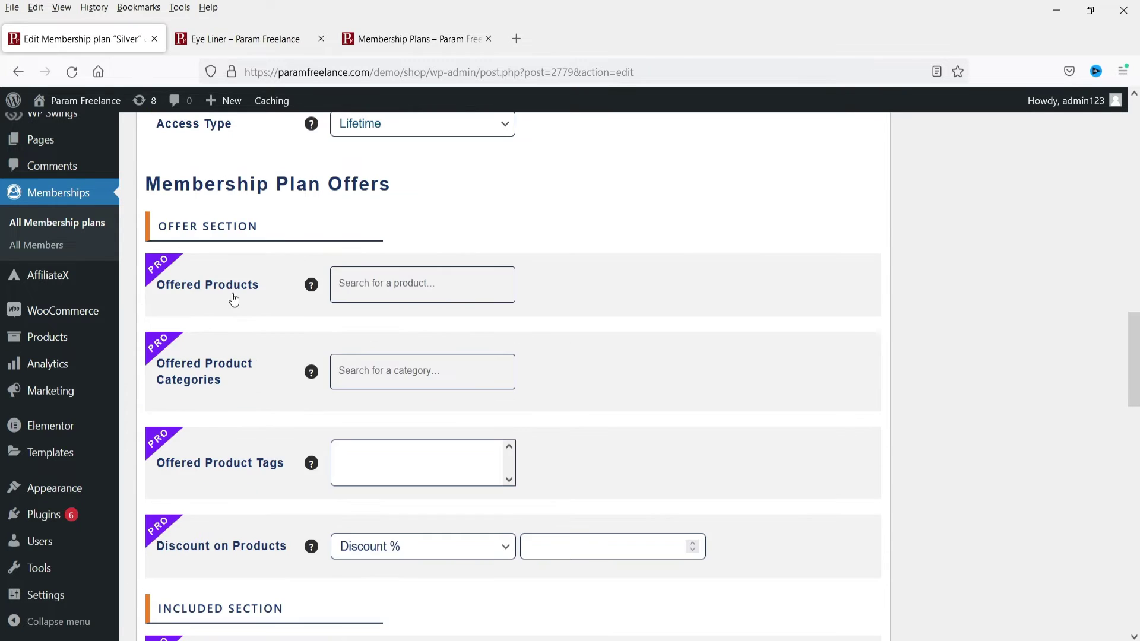
- Dismiss the Go Pro upgrade prompt that appears on the Included Products box
click(396, 283)
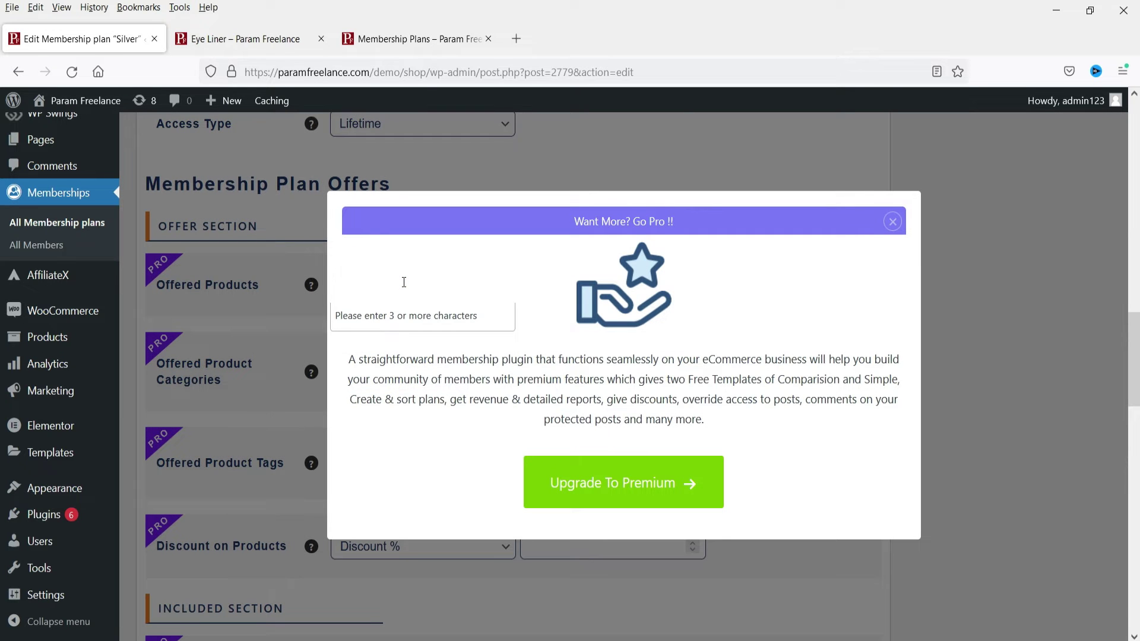
click(893, 225)
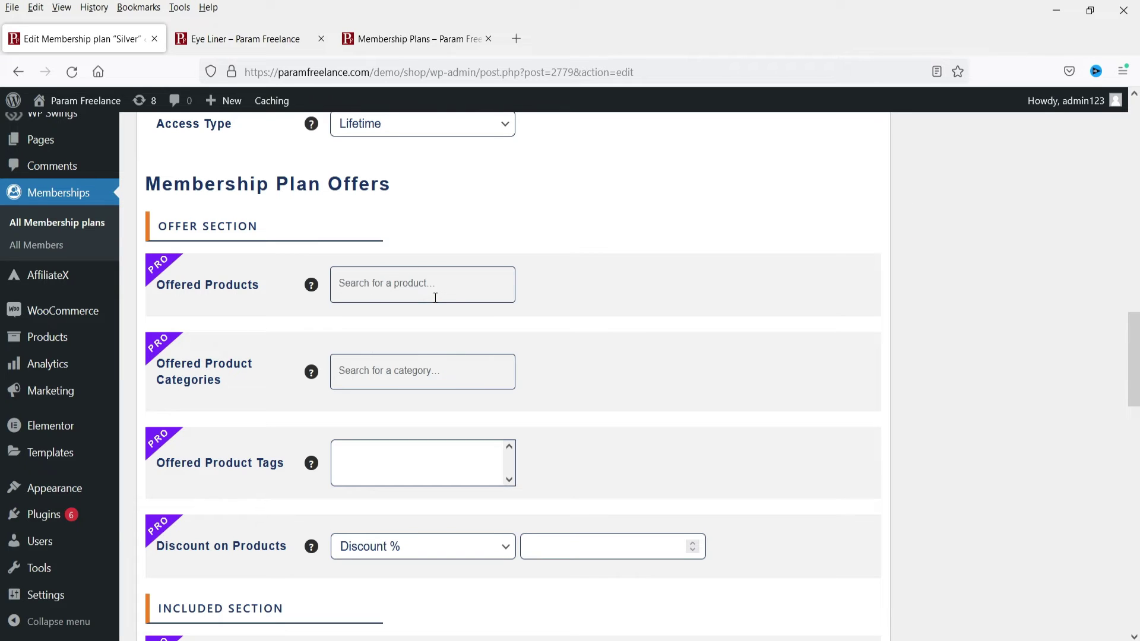
scroll(435, 296, down, 3)
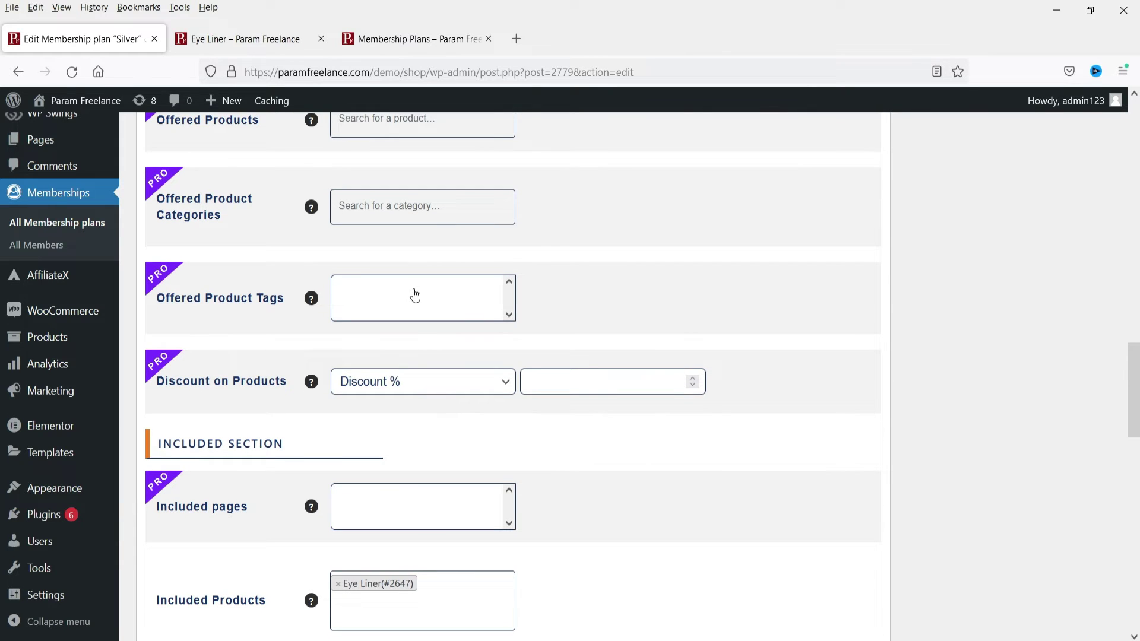
scroll(216, 348, down, 4)
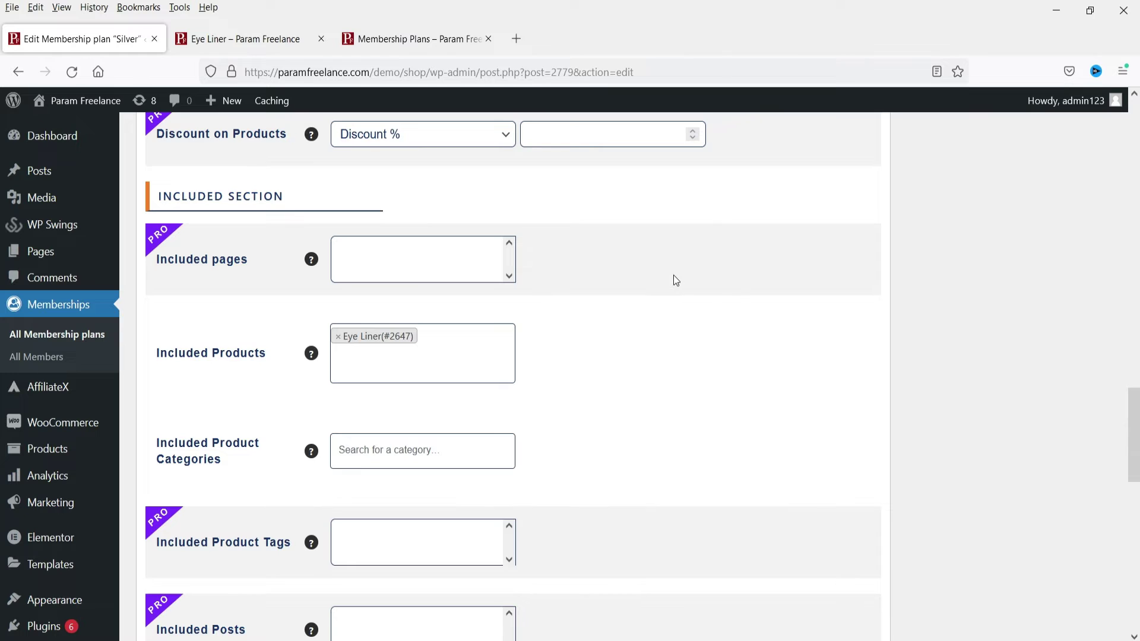
scroll(673, 276, down, 1)
- Search 'mug' and add Father's Day Coffee Mug (#245) and Personalised Mug (#243) as included products
click(392, 282)
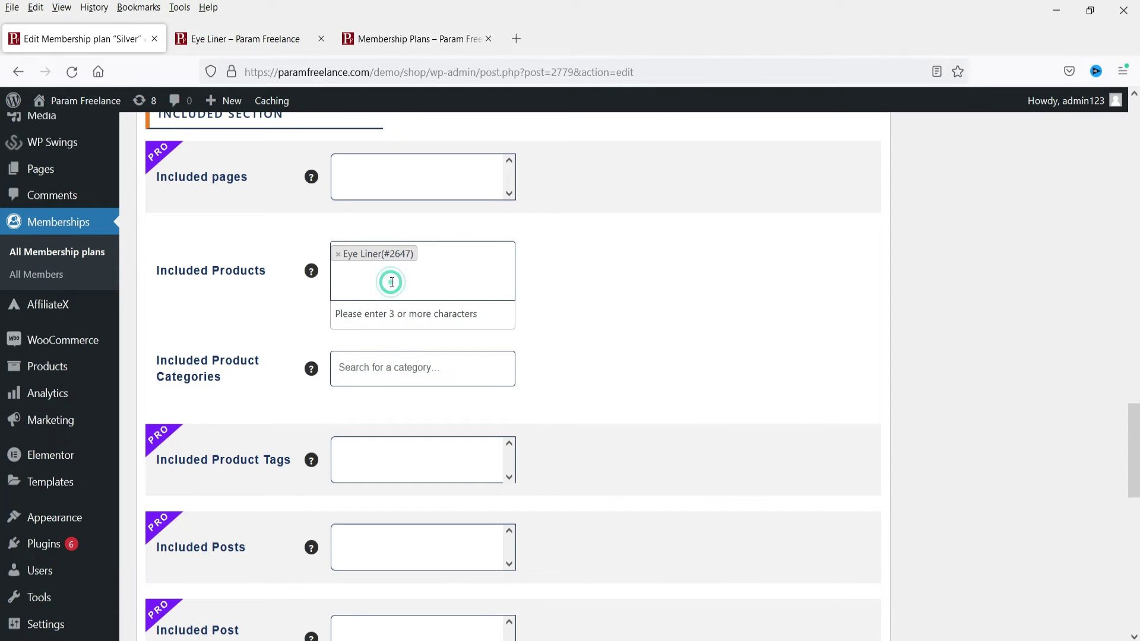
scroll(403, 282, up, 4)
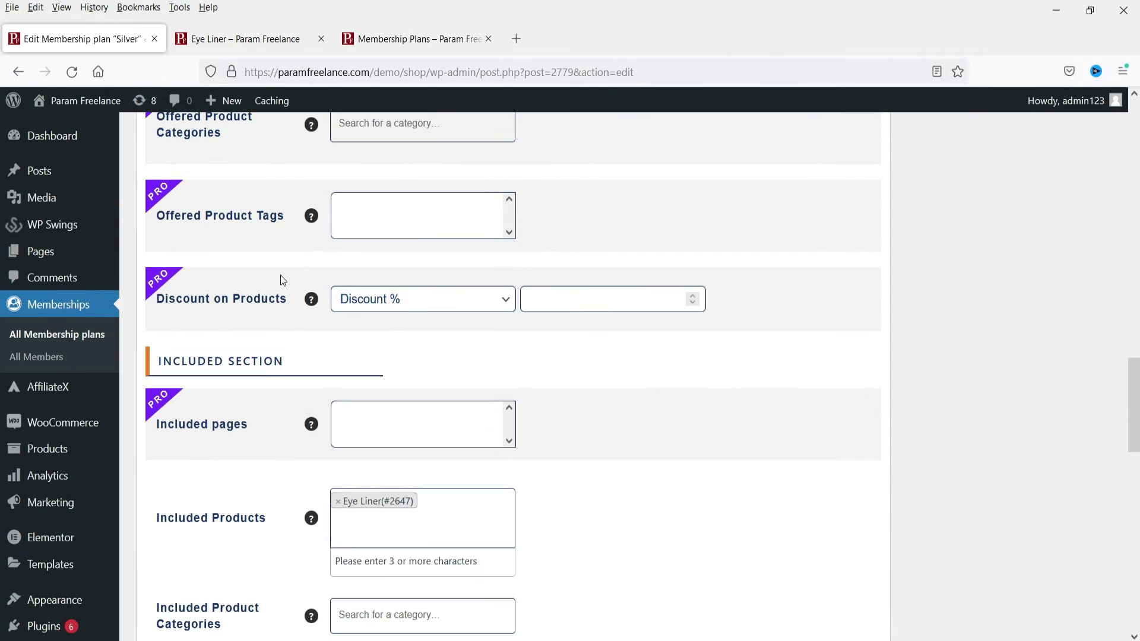
scroll(279, 272, up, 3)
scroll(261, 274, down, 6)
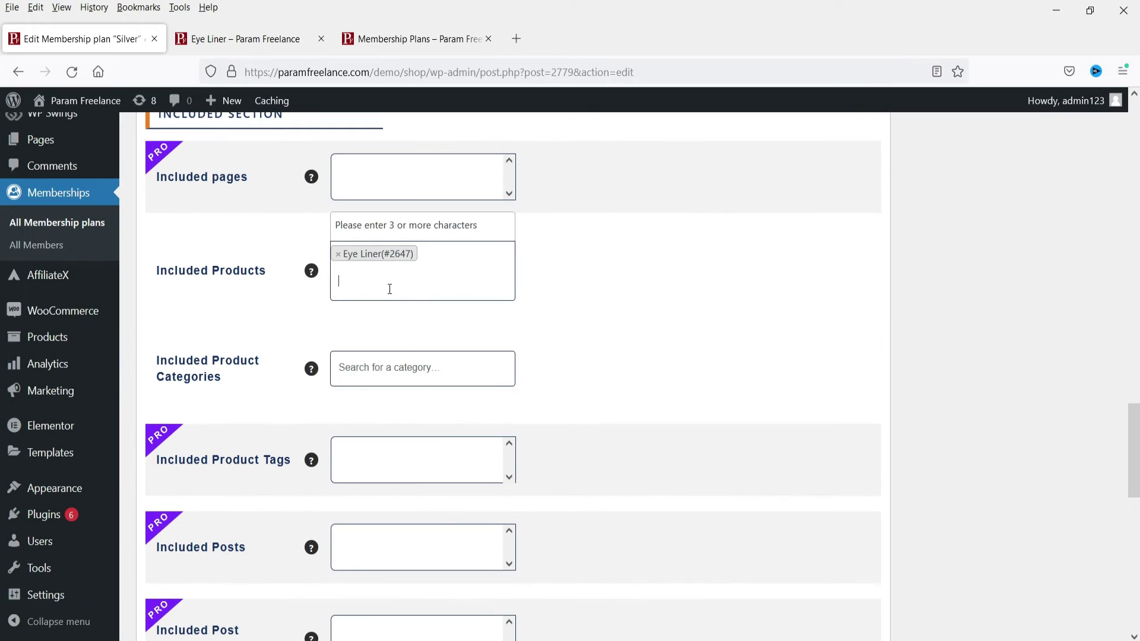
text(mug)
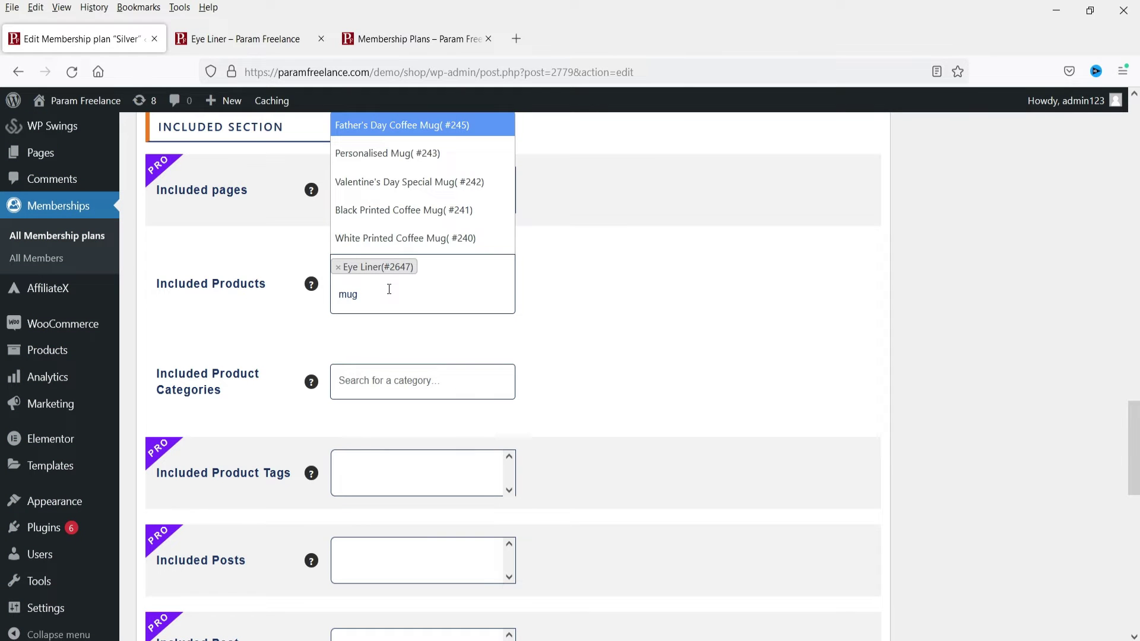
click(383, 132)
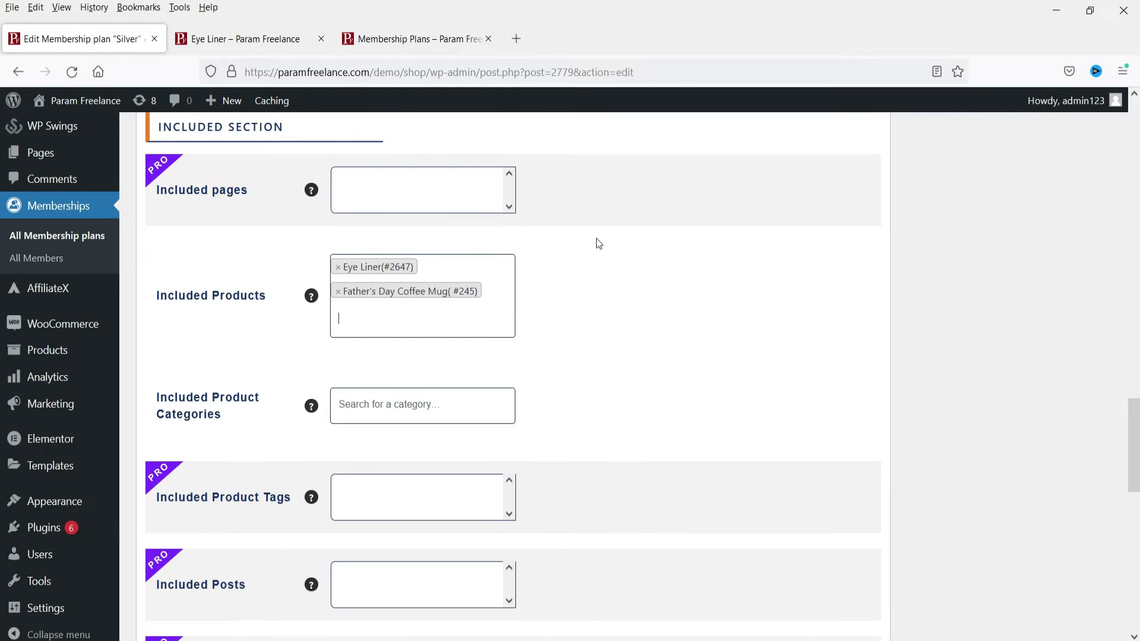
text(mug)
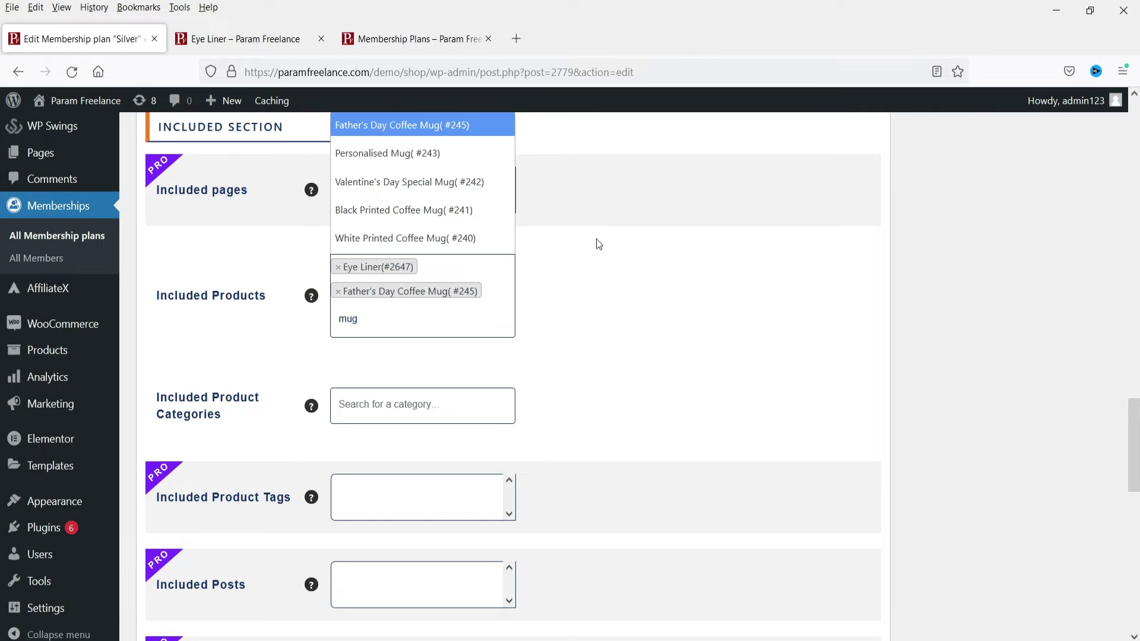
click(388, 153)
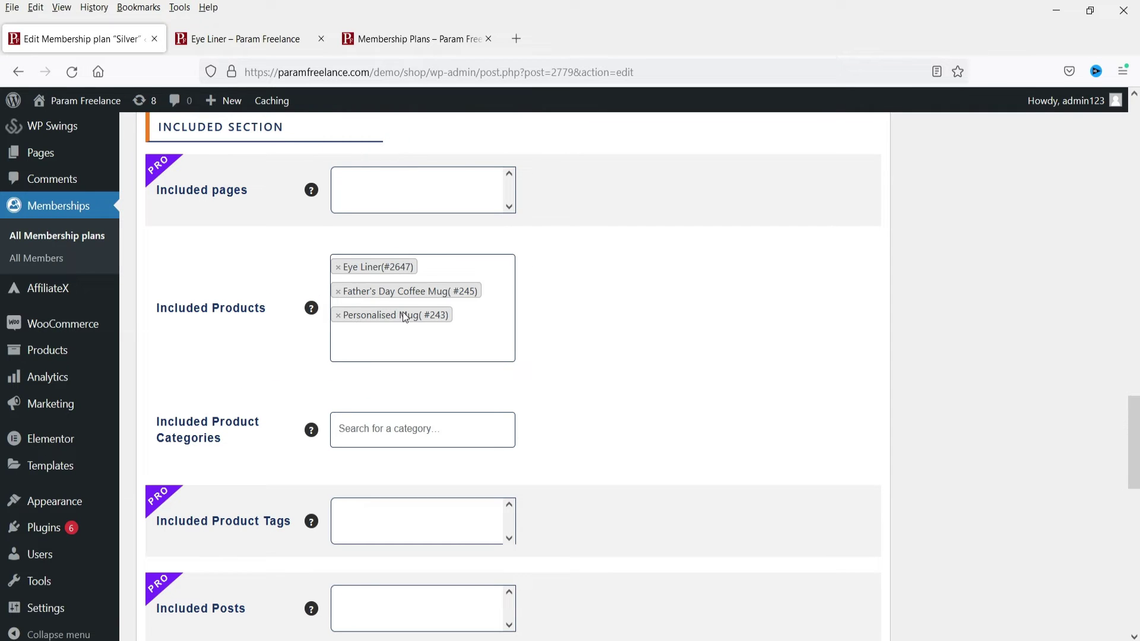
scroll(594, 333, down, 3)
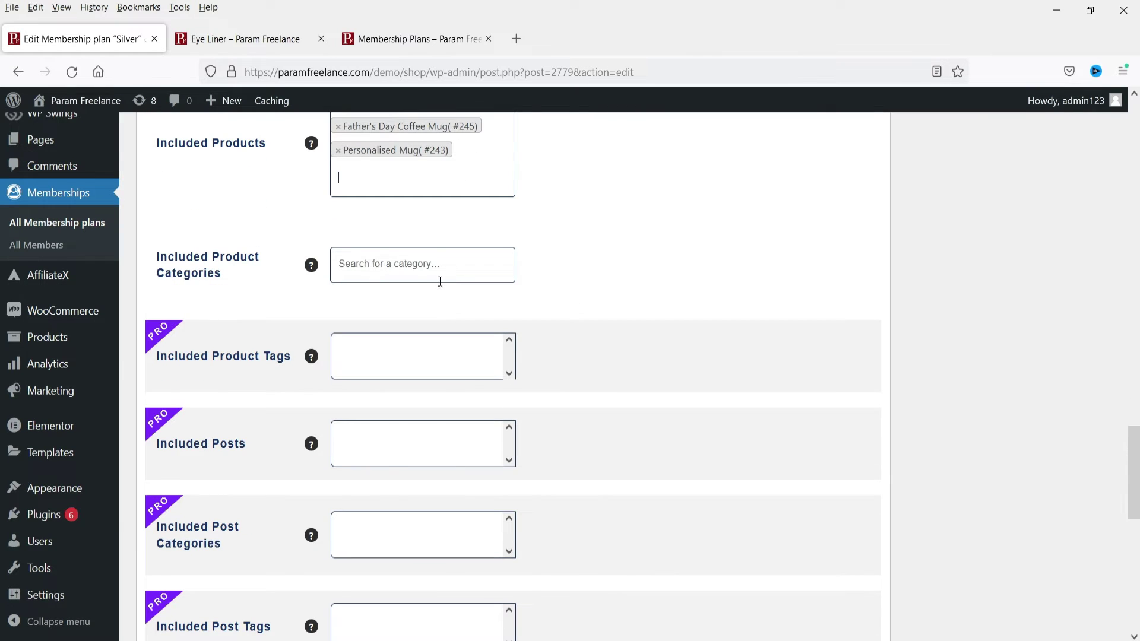
scroll(440, 282, up, 4)
scroll(605, 345, down, 2)
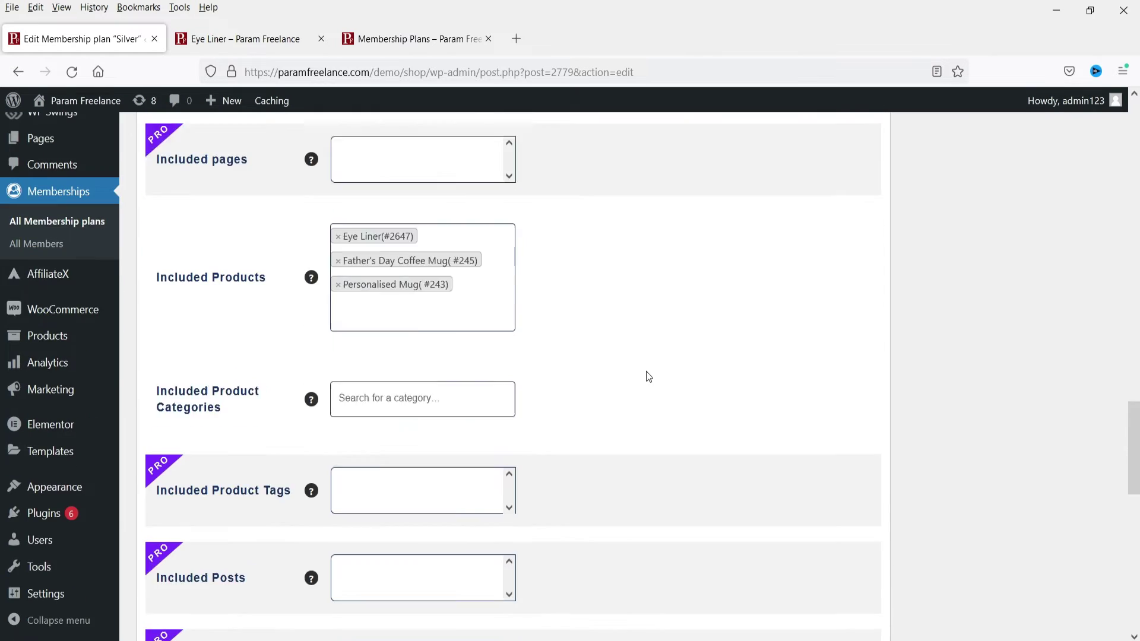
scroll(597, 355, down, 11)
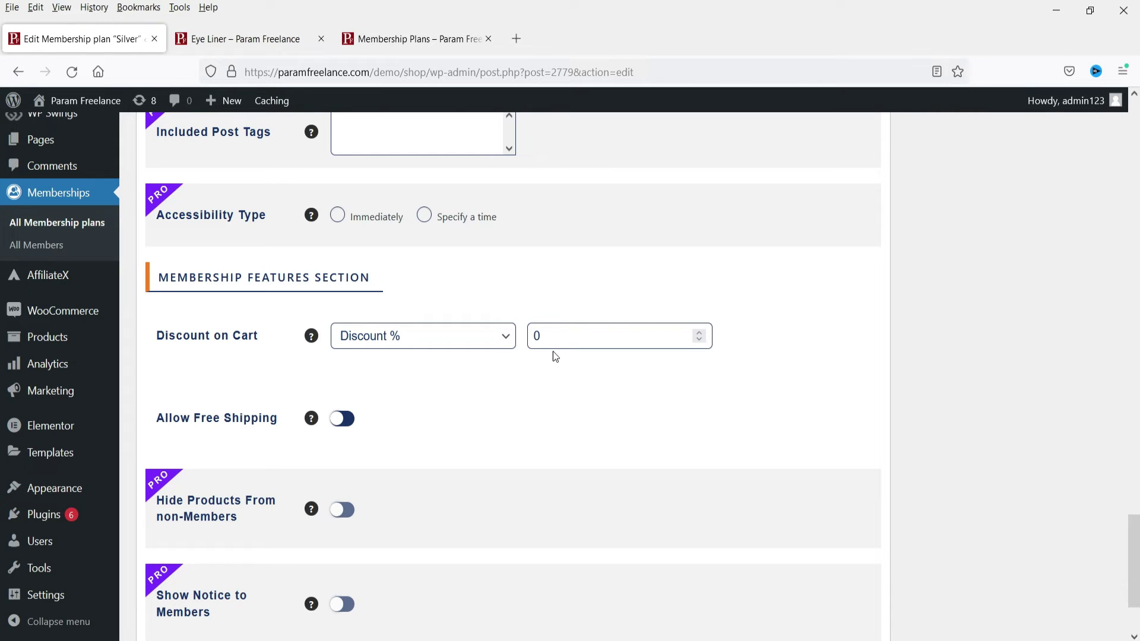
- Set the Discount on Cart amount to 10, keeping the Discount % type
double_click(546, 337)
text(10)
click(444, 350)
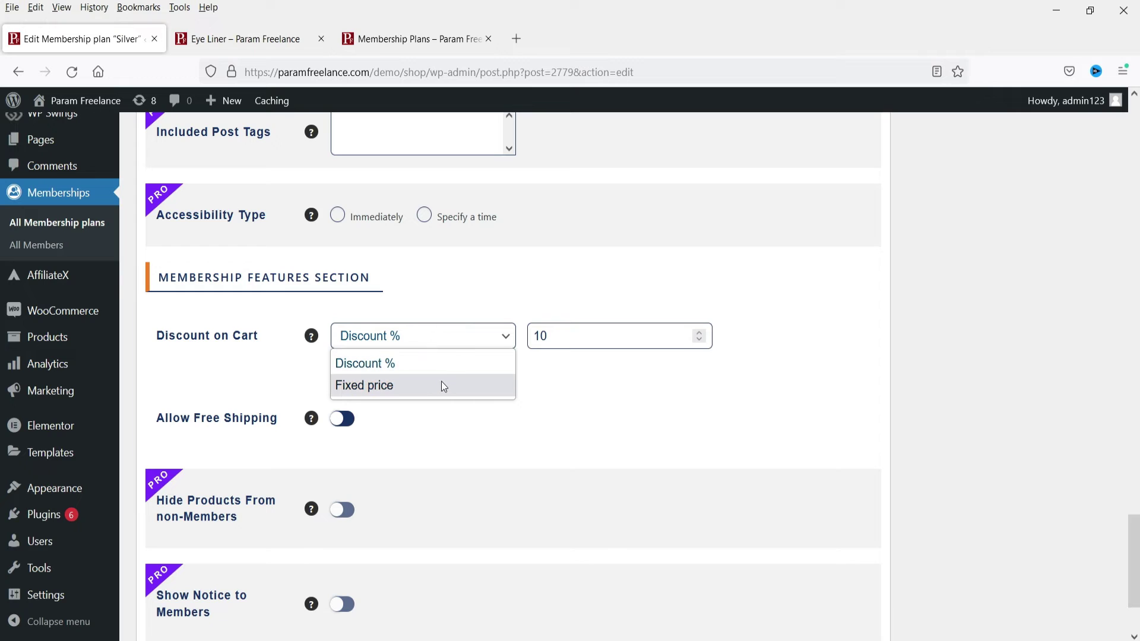
click(653, 393)
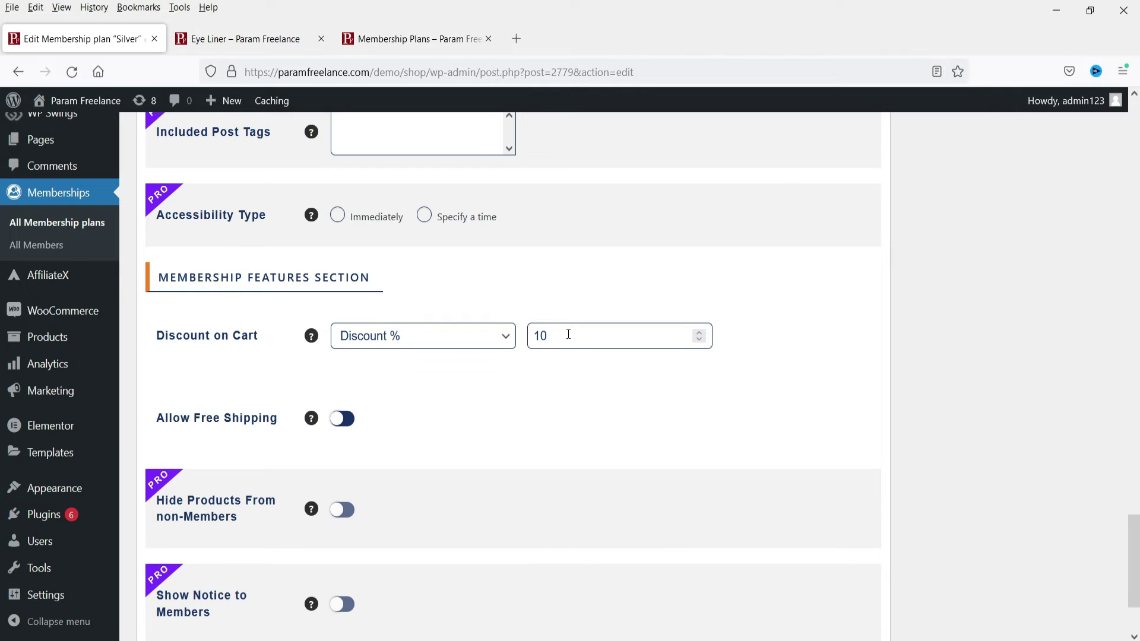
- Switch on Allow Free Shipping for Silver members
scroll(495, 357, down, 1)
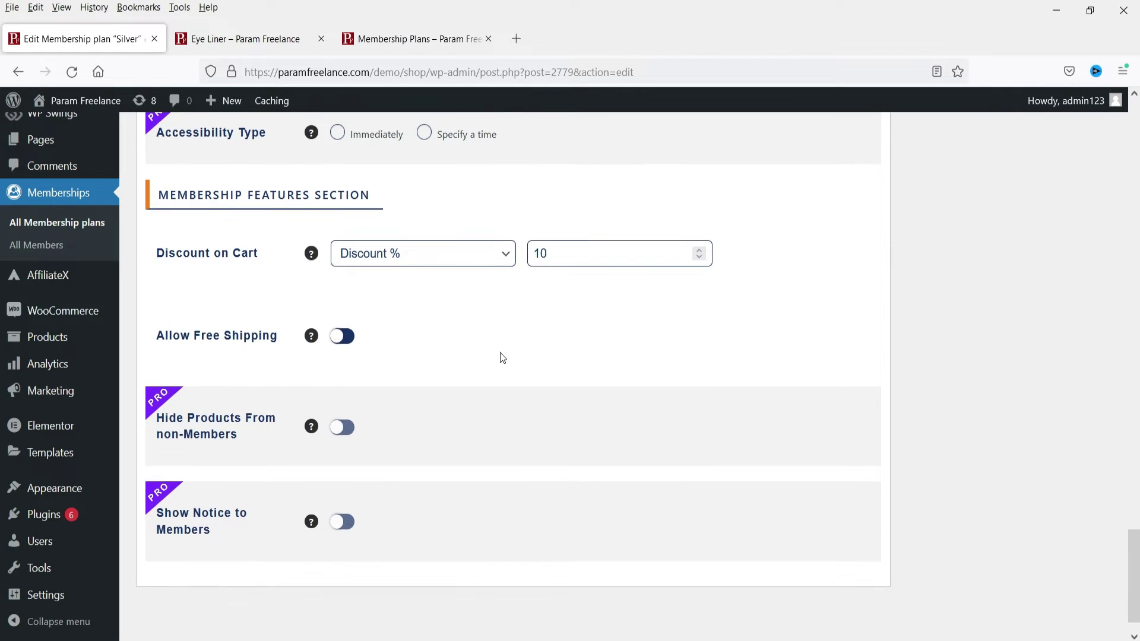
mouse_move(310, 341)
click(349, 337)
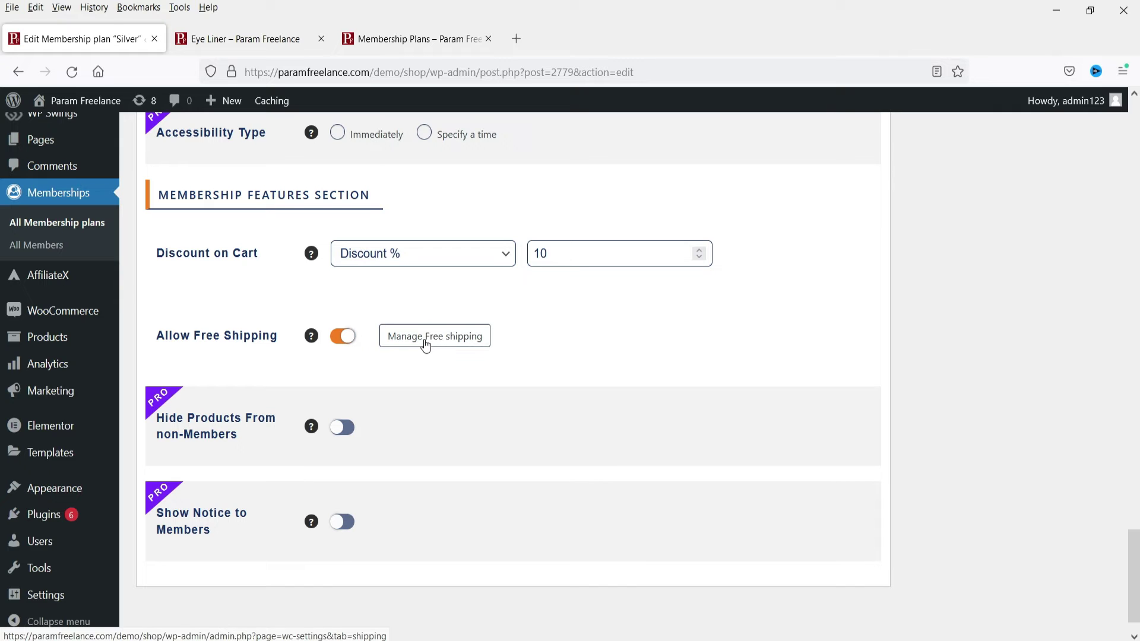
- In a new tab, add a shipping zone using the Membership Shipping method
right_click(426, 344)
click(458, 356)
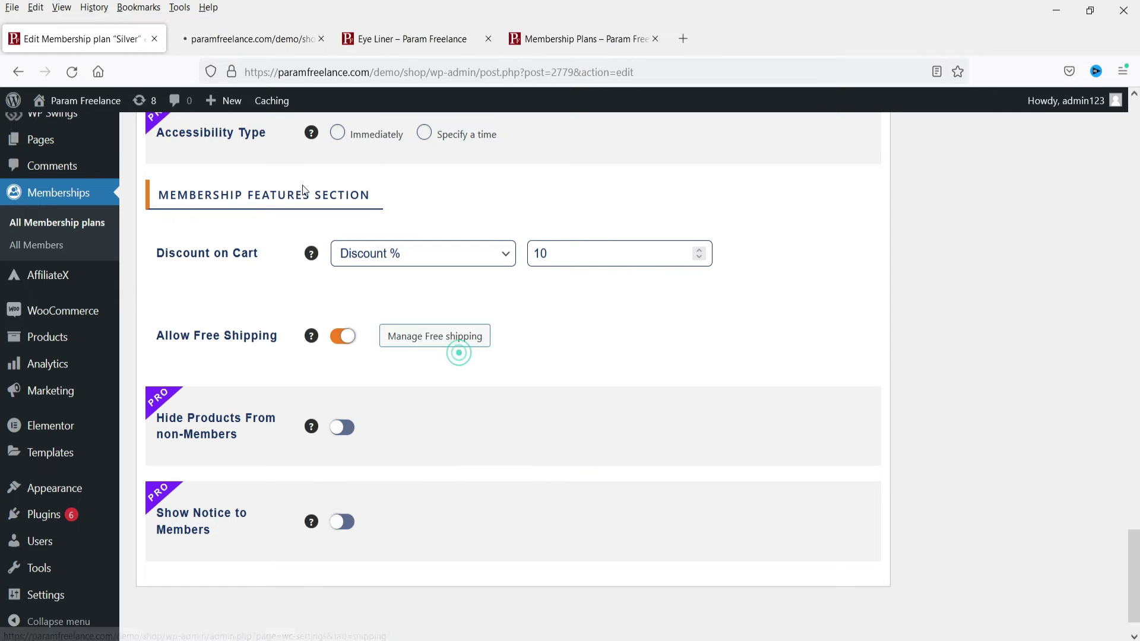
click(252, 38)
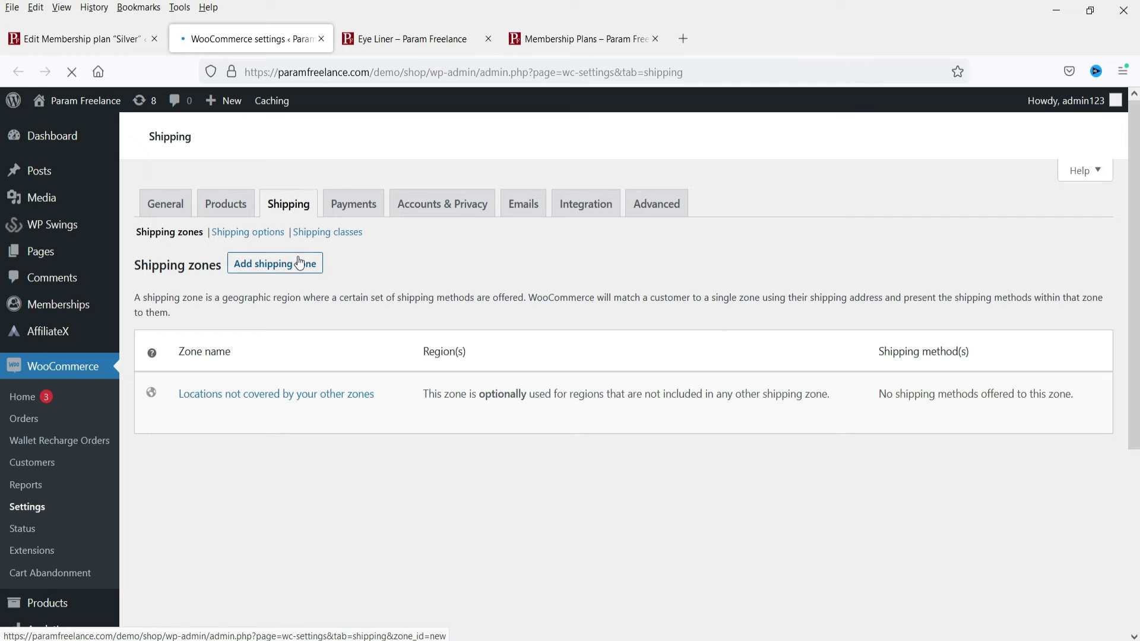
click(287, 263)
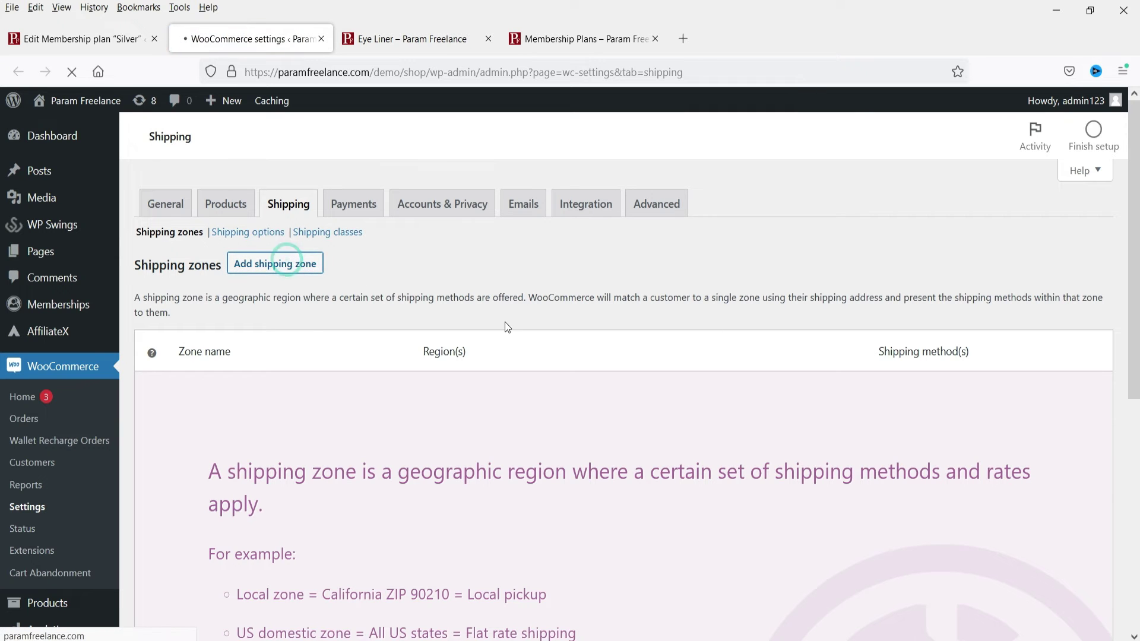
scroll(505, 326, down, 5)
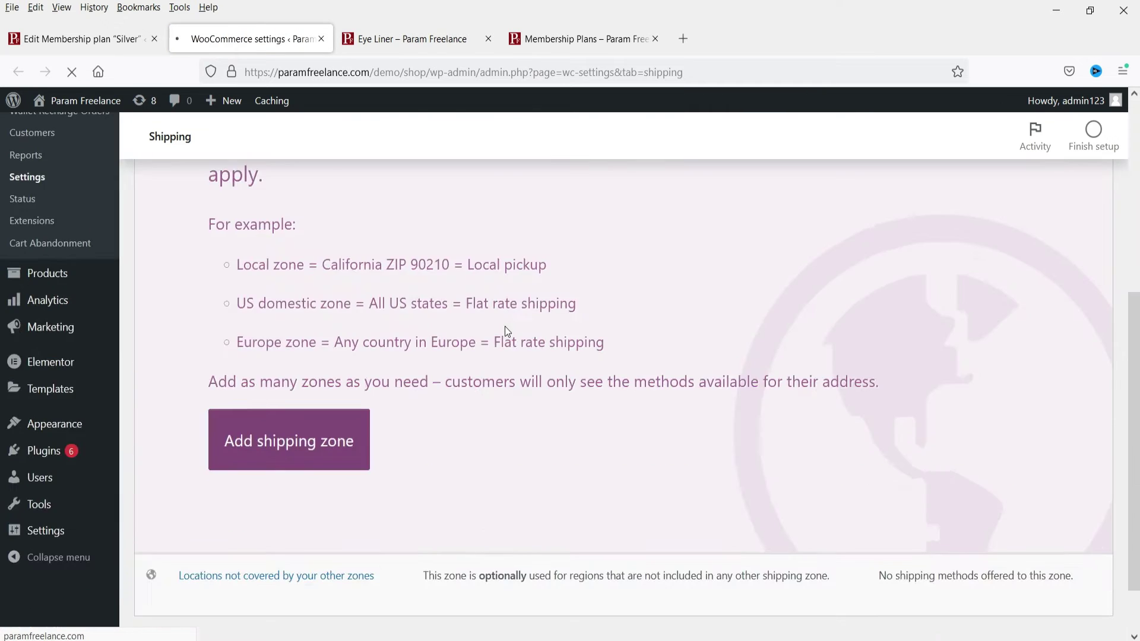
scroll(693, 305, down, 3)
click(386, 306)
click(438, 371)
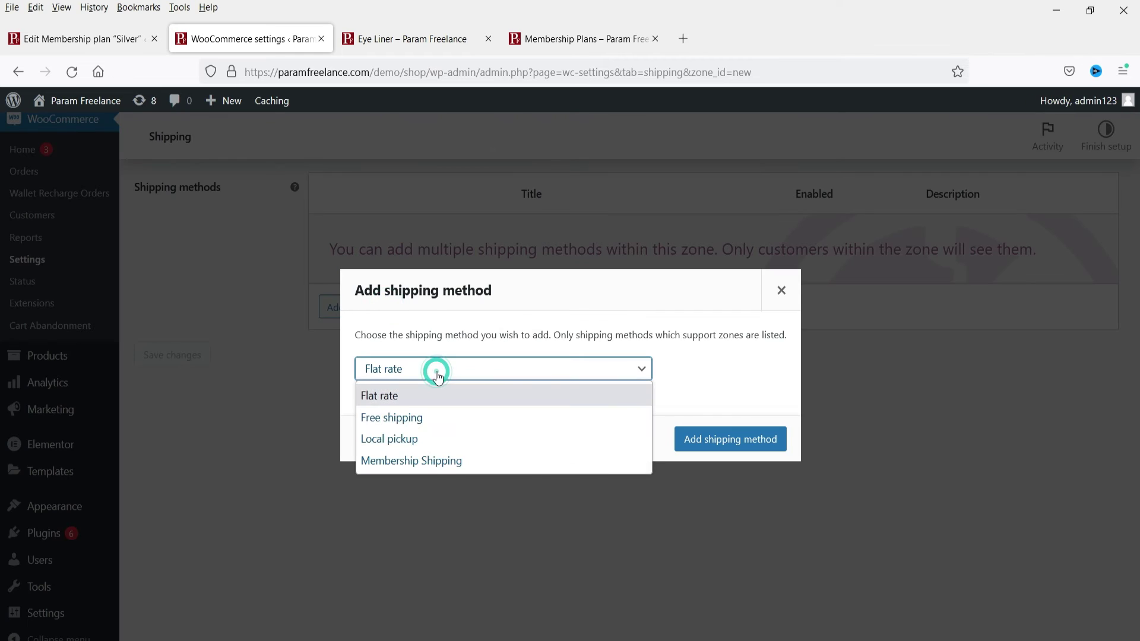
click(439, 461)
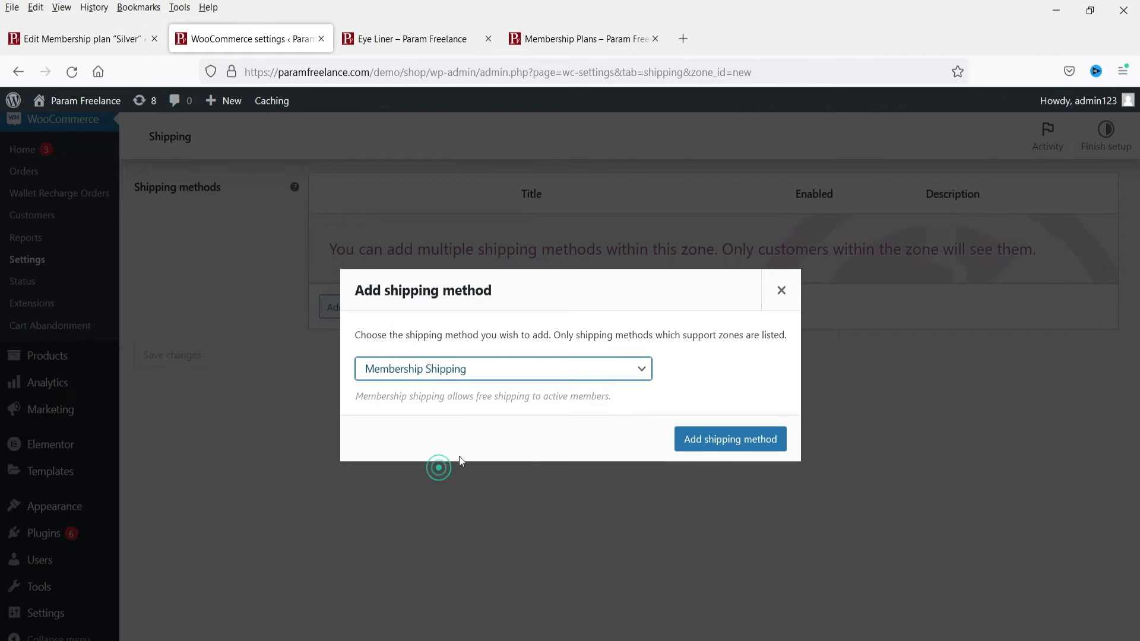
click(727, 439)
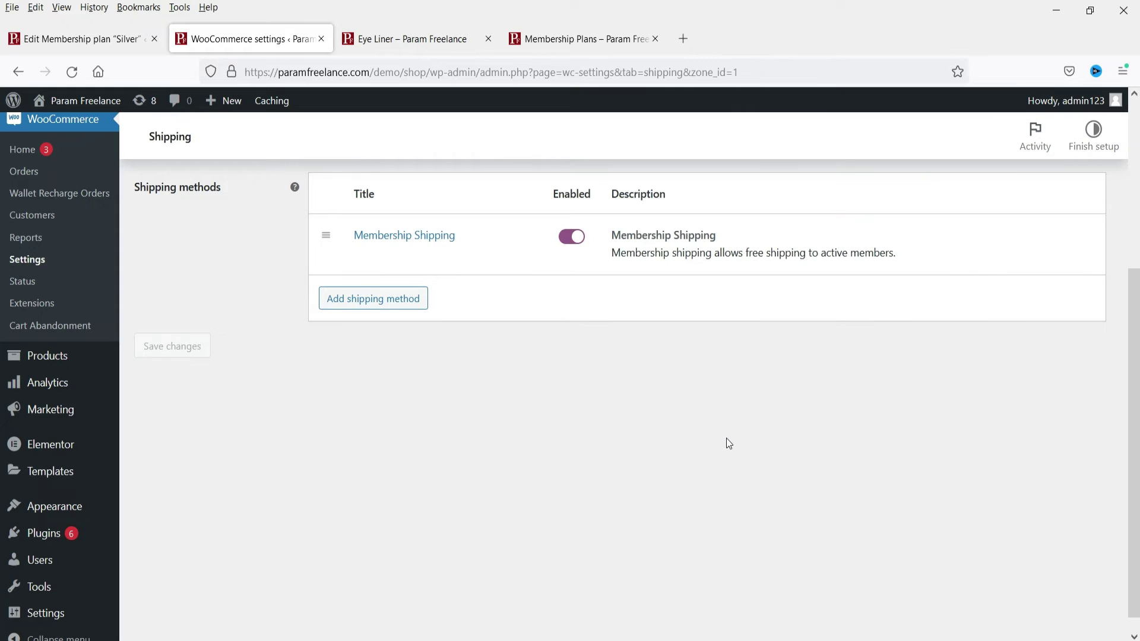
- Update the Silver plan and bring up the Eye Liner product page
scroll(608, 409, up, 4)
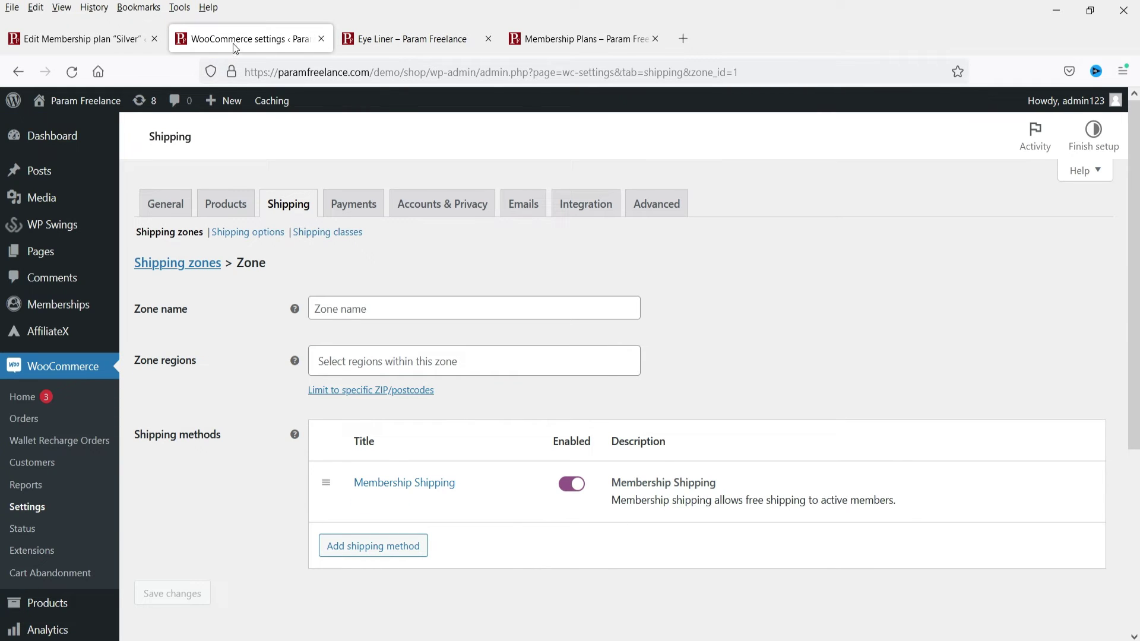
click(77, 39)
scroll(1081, 314, up, 20)
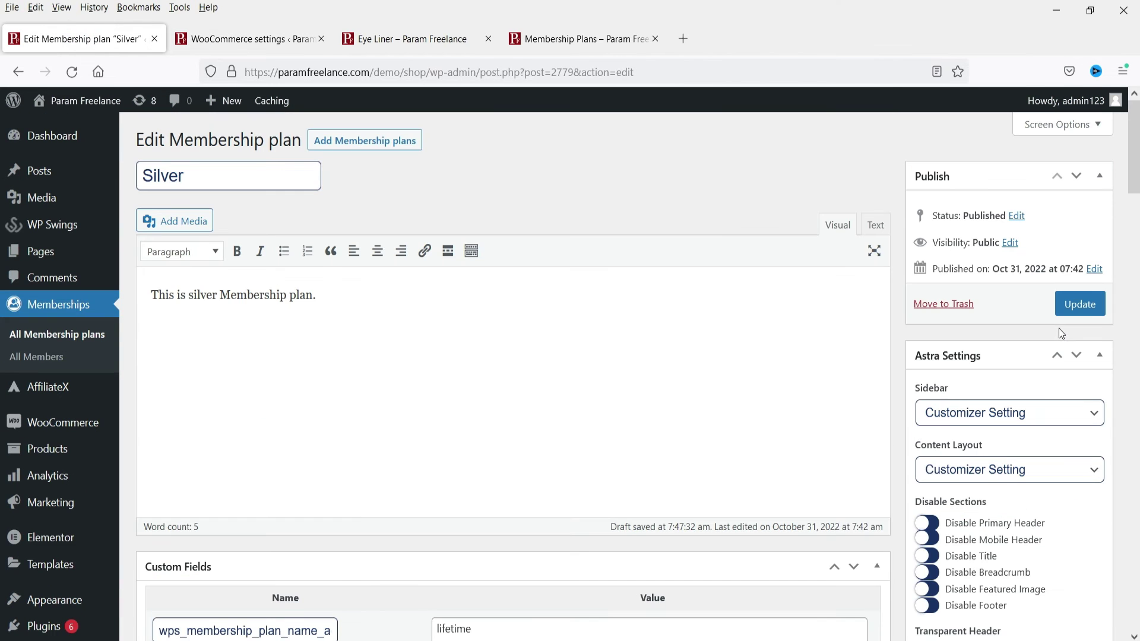
click(1079, 305)
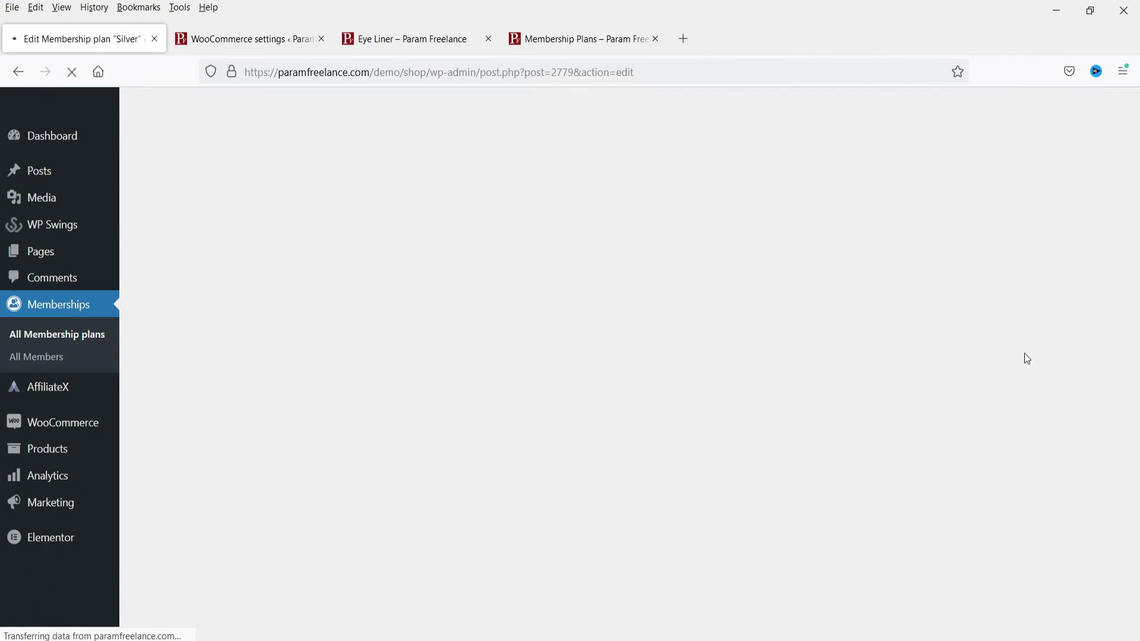
click(415, 38)
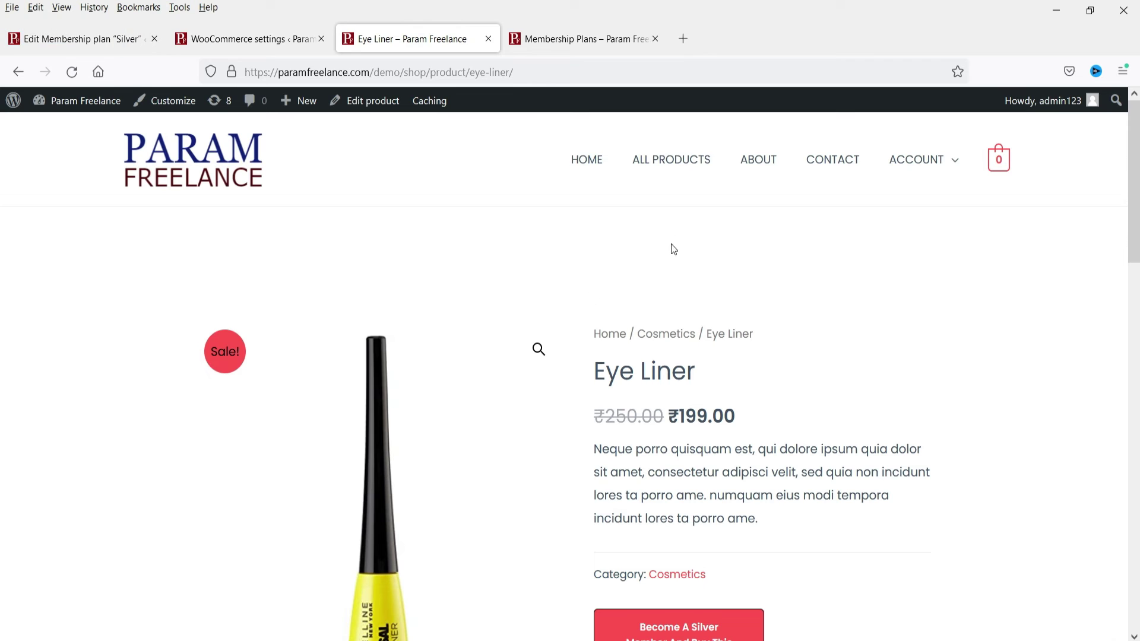
- Browse the Shop page's product listing down to the mugs and T-shirts
click(679, 158)
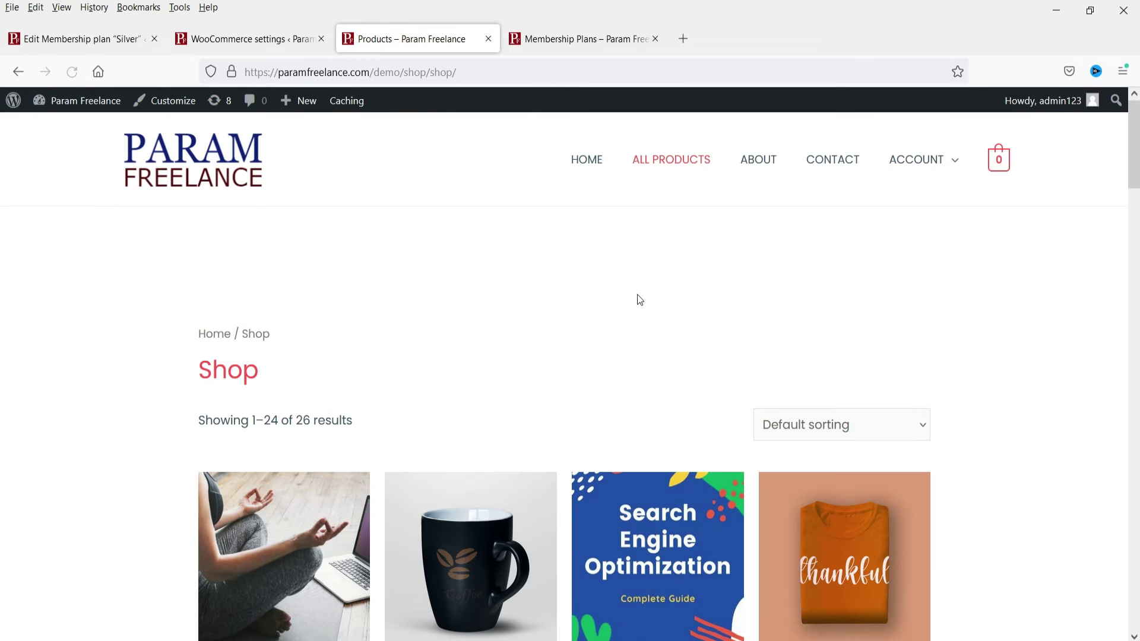
scroll(953, 333, down, 8)
scroll(933, 324, down, 15)
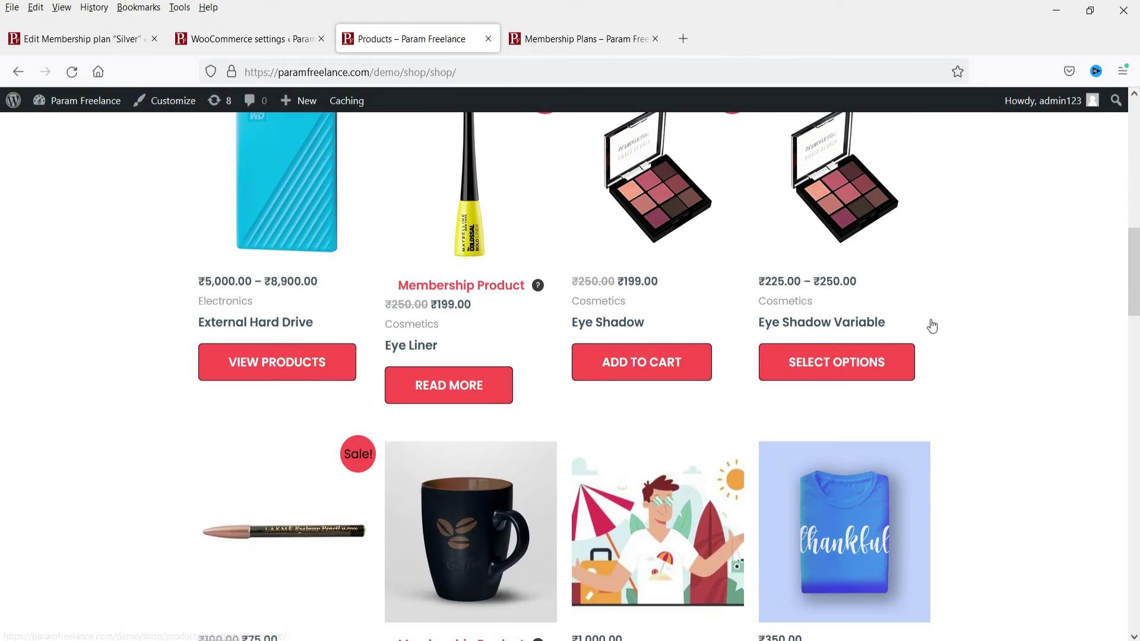
scroll(934, 324, down, 5)
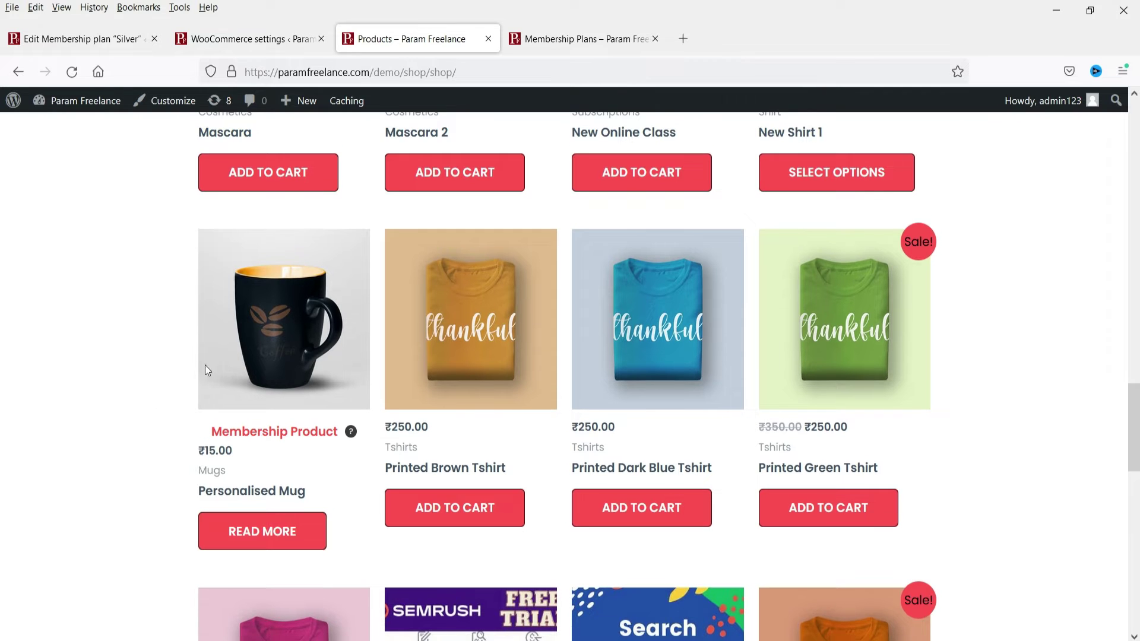
scroll(71, 402, down, 6)
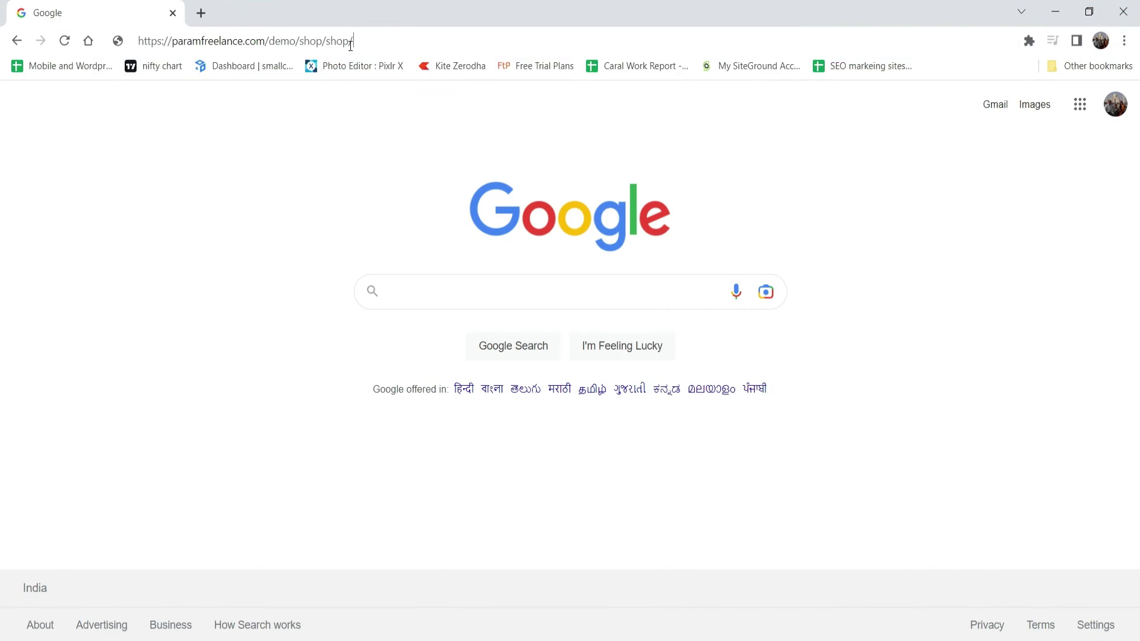
- Load the shop in the second browser and open the Eye Liner product, which offers Silver membership
key(Return)
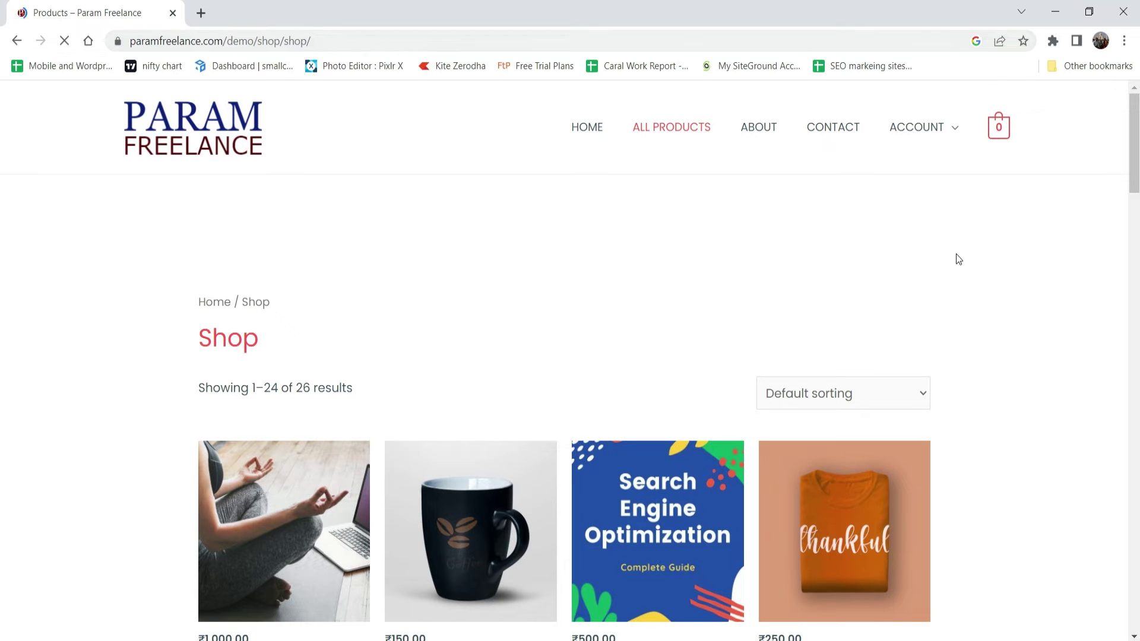
scroll(93, 275, down, 1)
scroll(94, 275, down, 7)
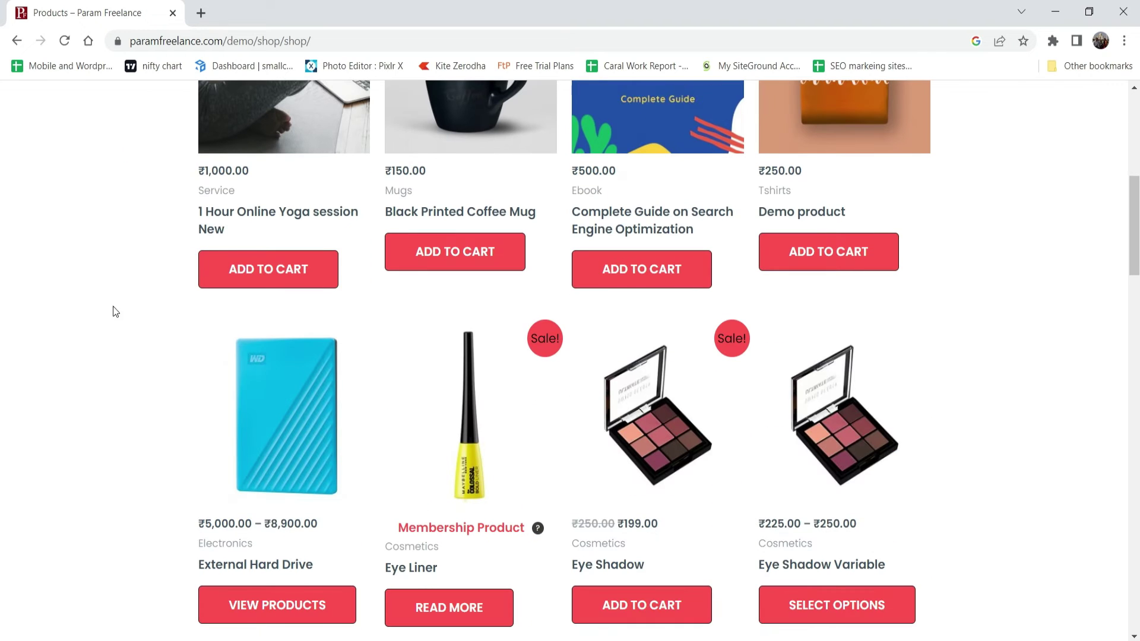
click(479, 534)
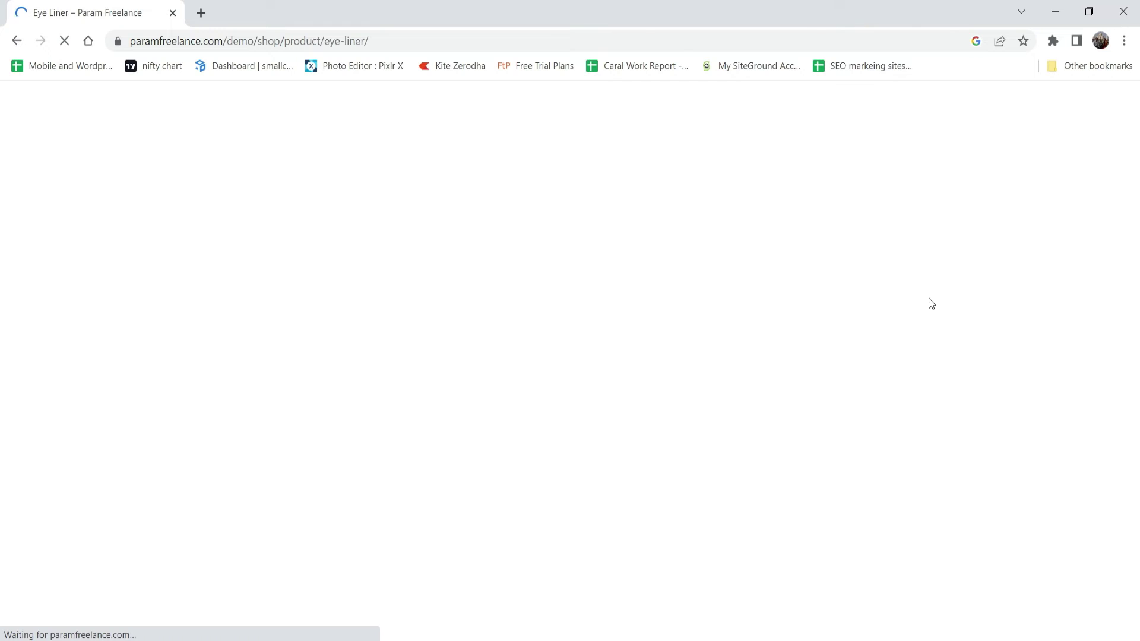
scroll(929, 300, down, 3)
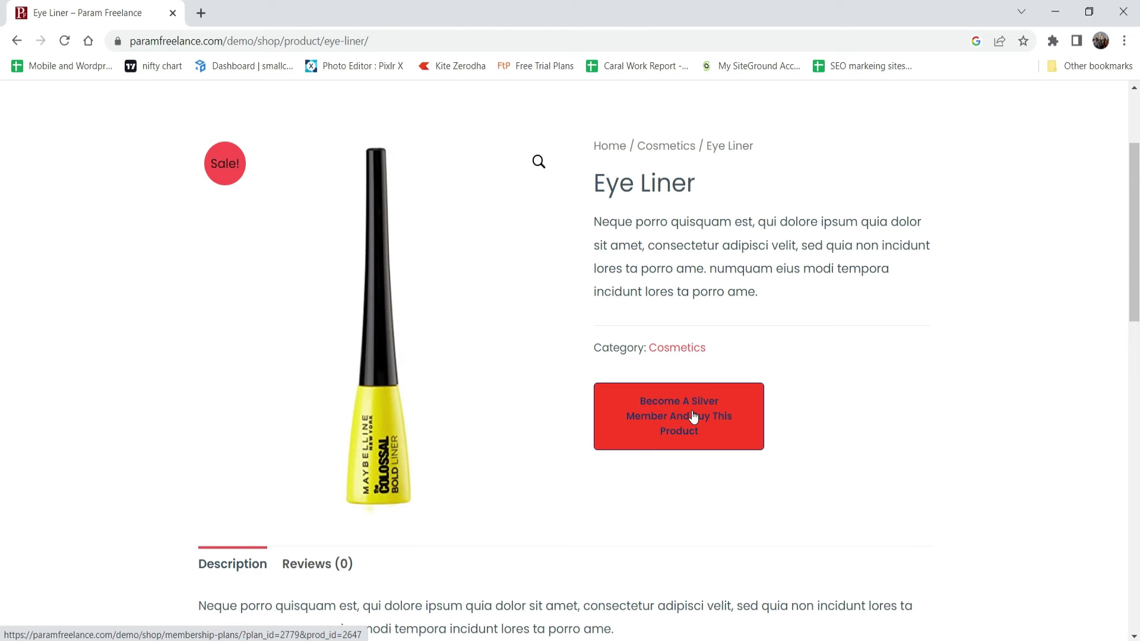
- Order the ₹50.00 Silver membership through checkout, paying with Wallet Payment
click(693, 415)
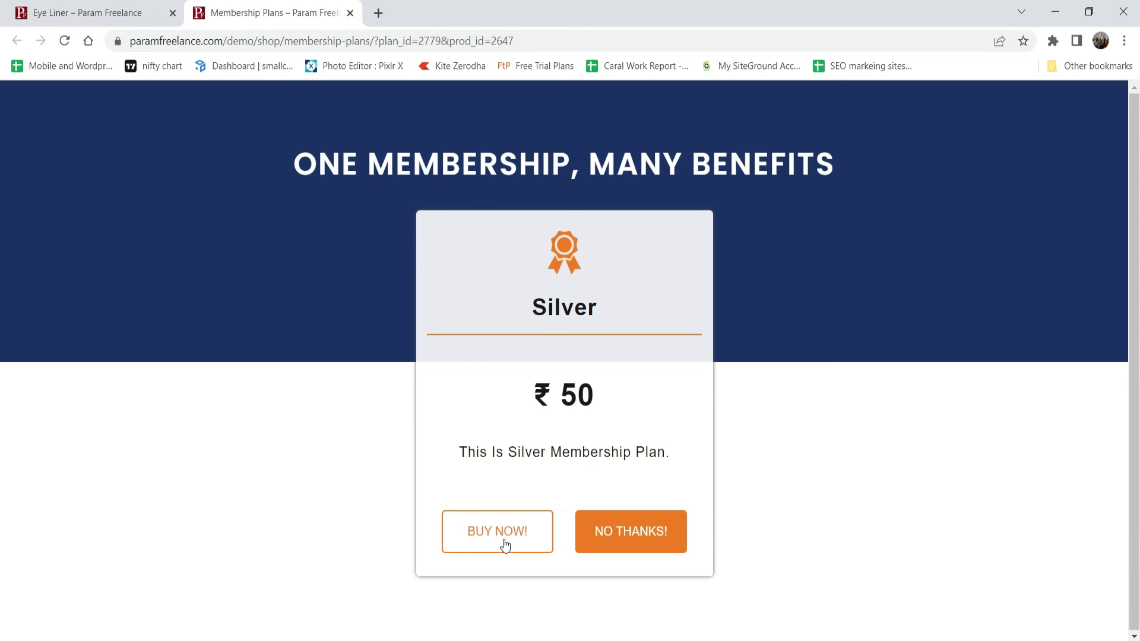
click(504, 538)
scroll(831, 321, down, 4)
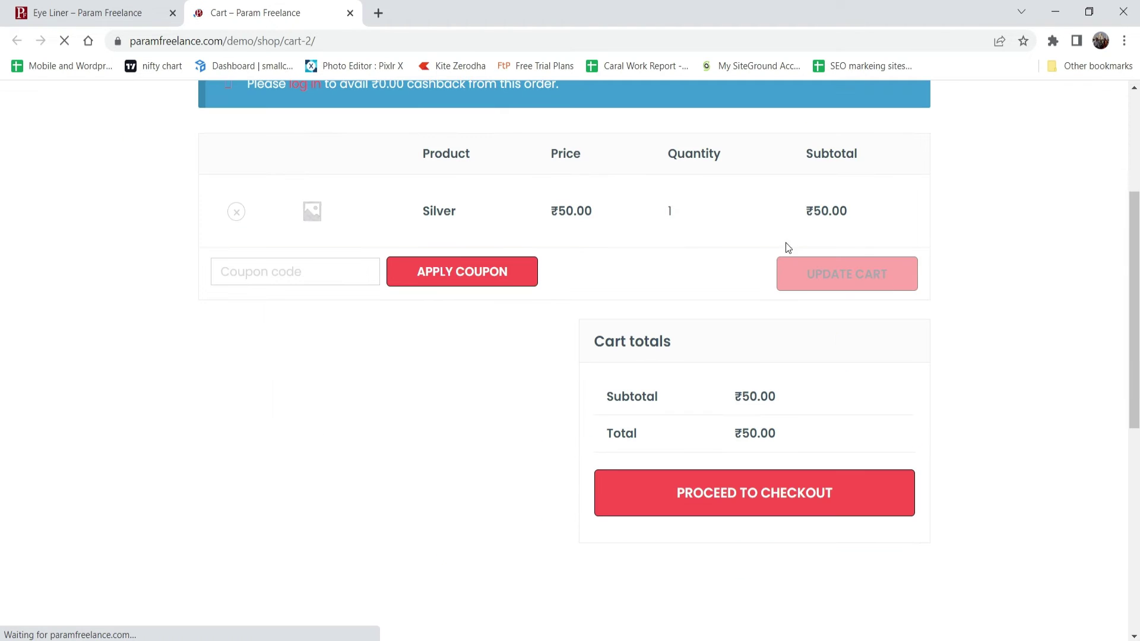
click(752, 493)
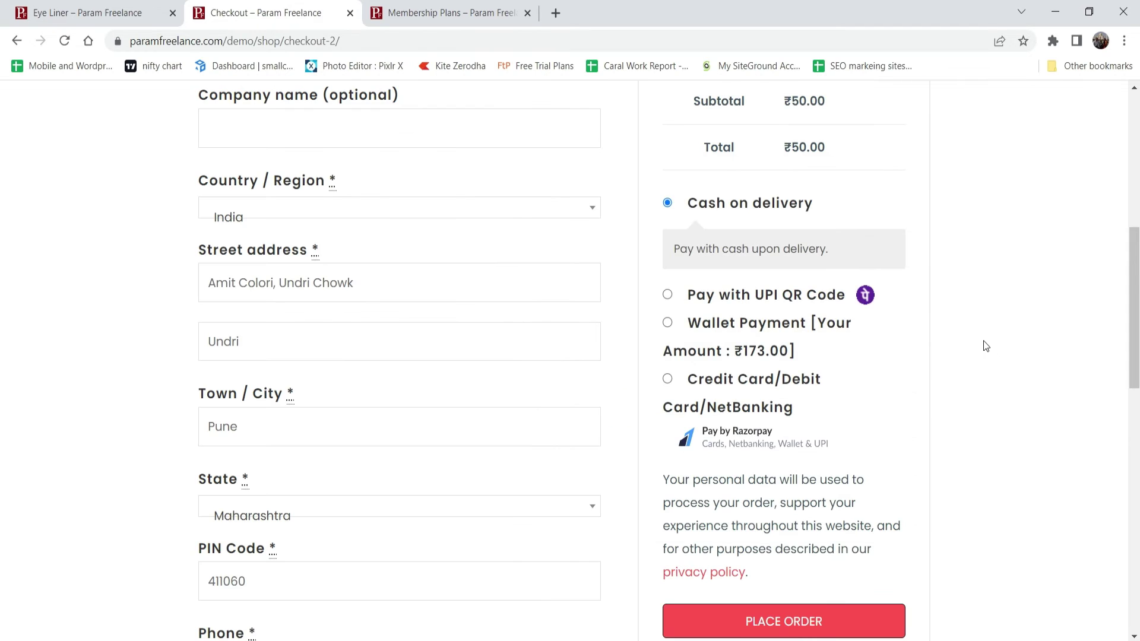
scroll(950, 341, up, 3)
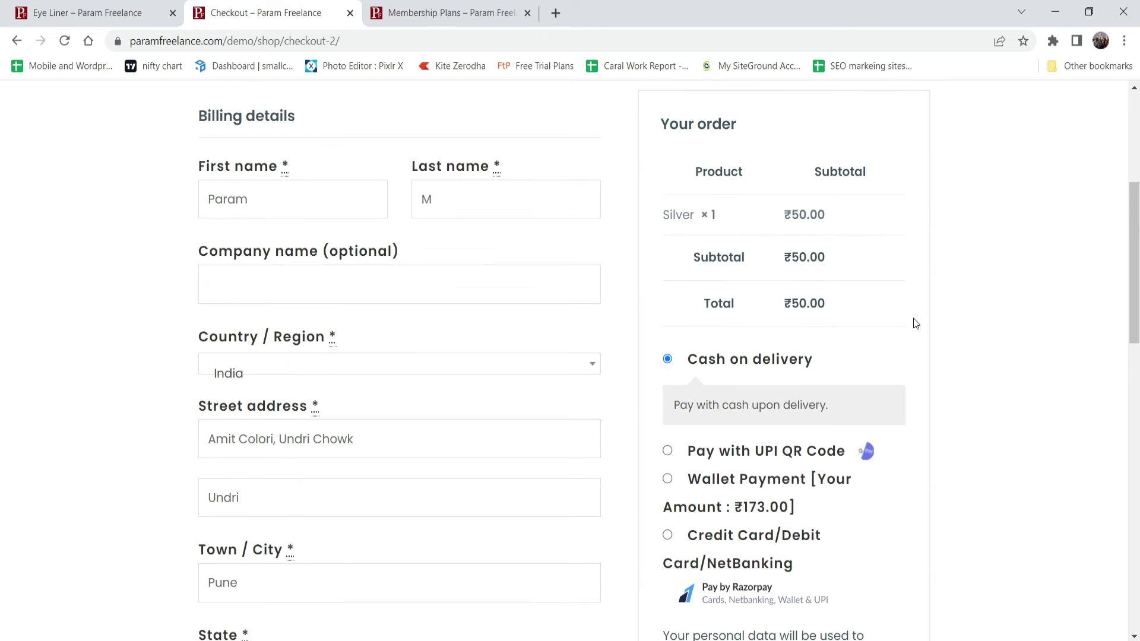
scroll(914, 320, down, 1)
click(666, 401)
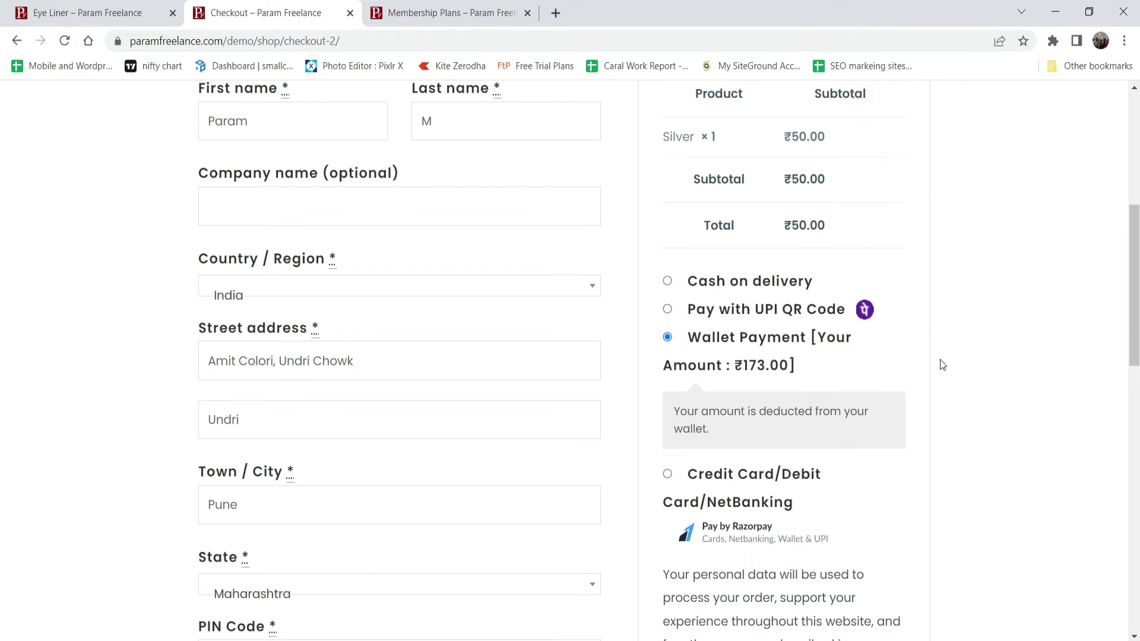
scroll(948, 371, down, 4)
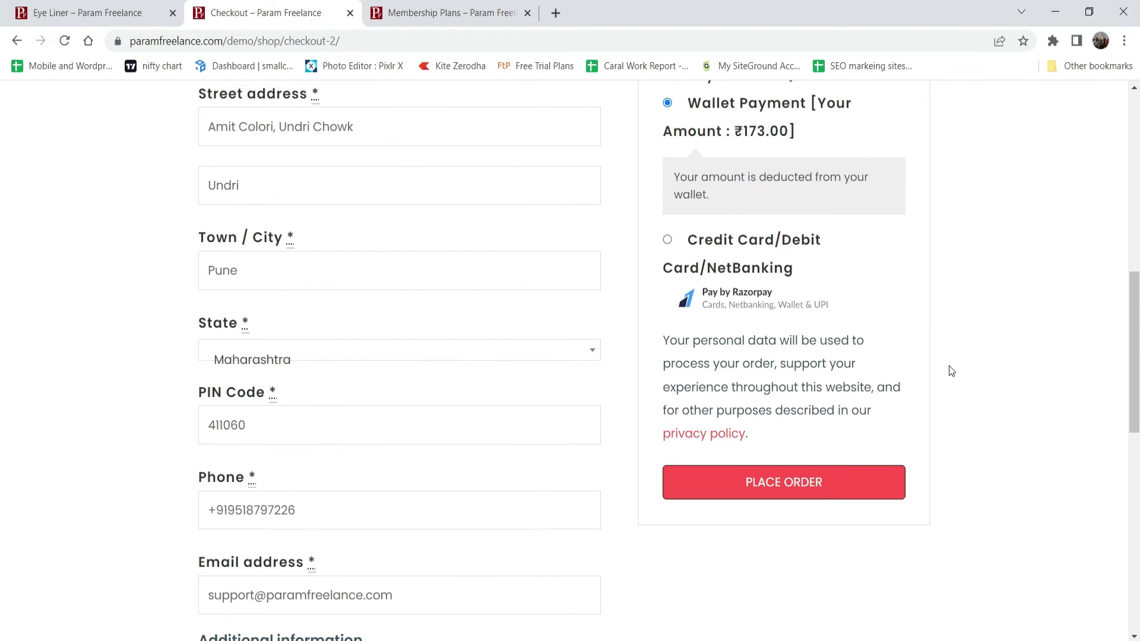
click(803, 488)
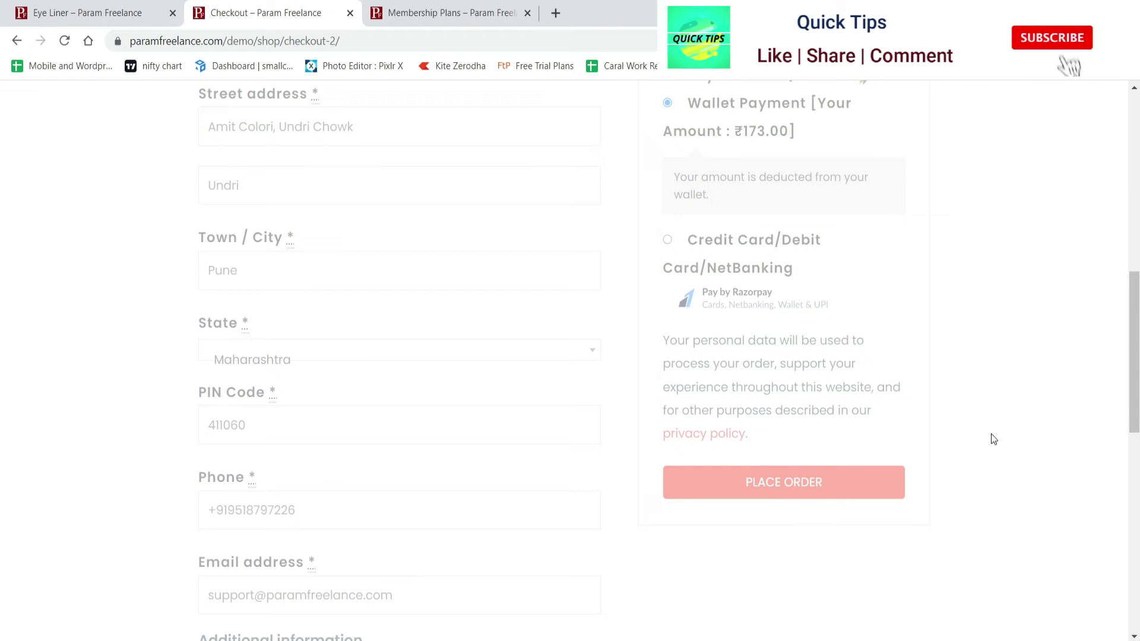
- Reopen Eye Liner from the product listing, now showing Membership Under Review
scroll(750, 372, down, 5)
scroll(688, 368, up, 5)
click(676, 125)
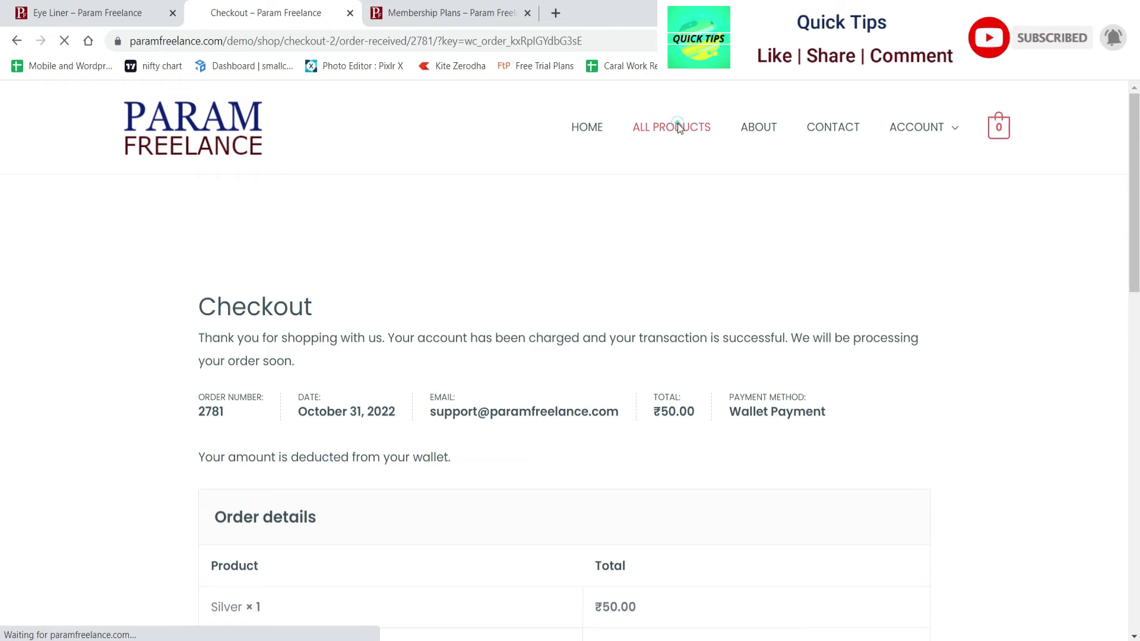
scroll(669, 216, down, 10)
click(458, 452)
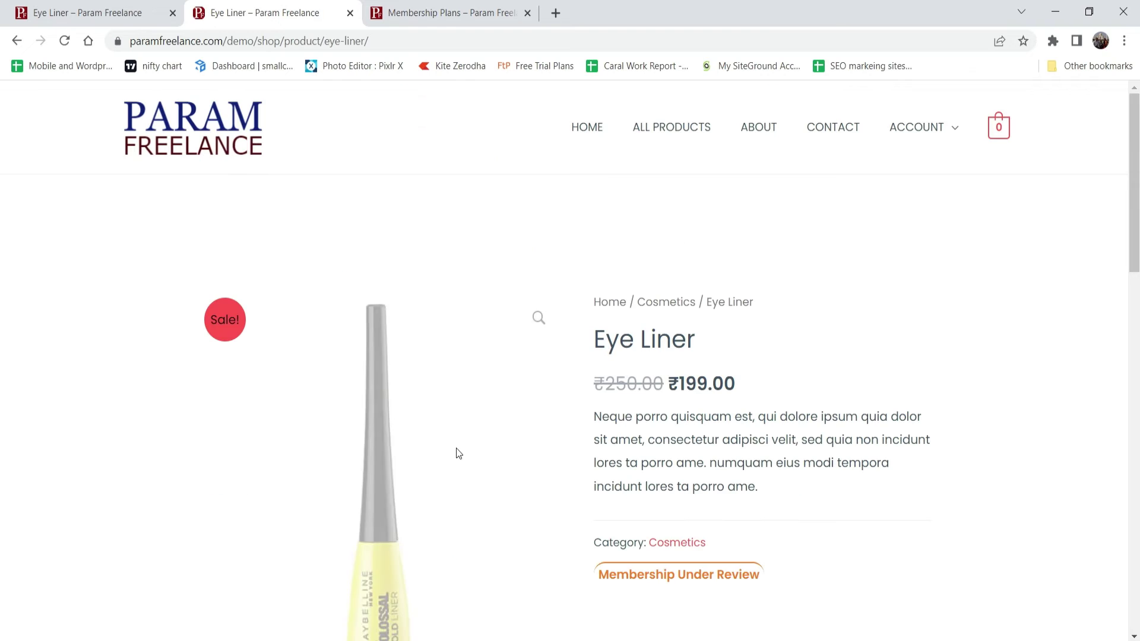
scroll(833, 360, down, 3)
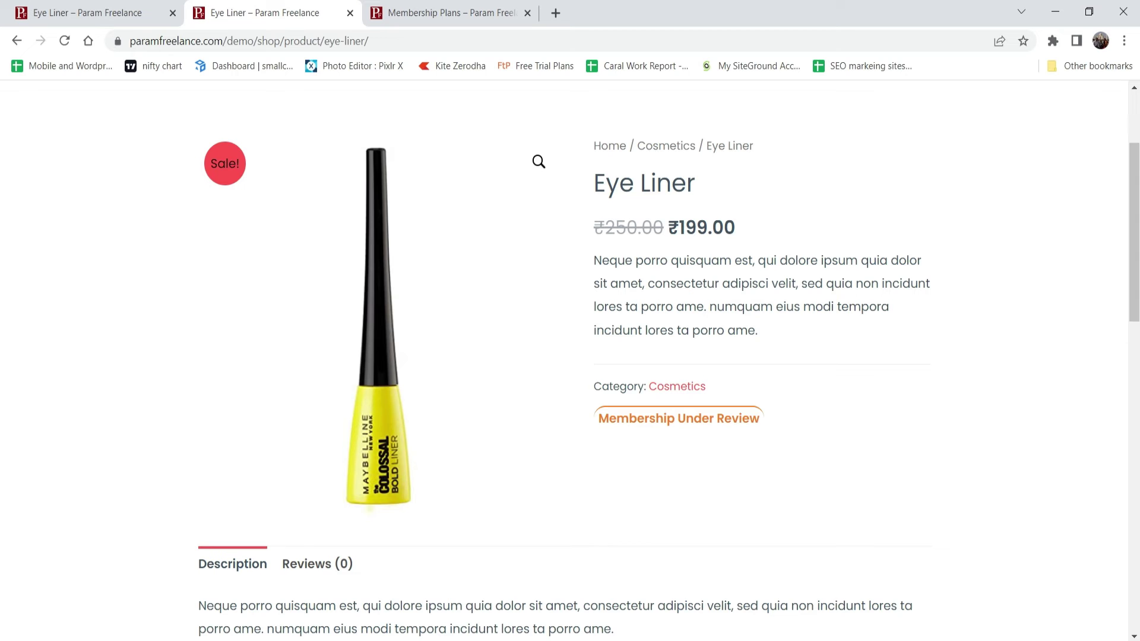
- Set the Silver member's status to Complete in All Members, then reload the Eye Liner page
click(756, 594)
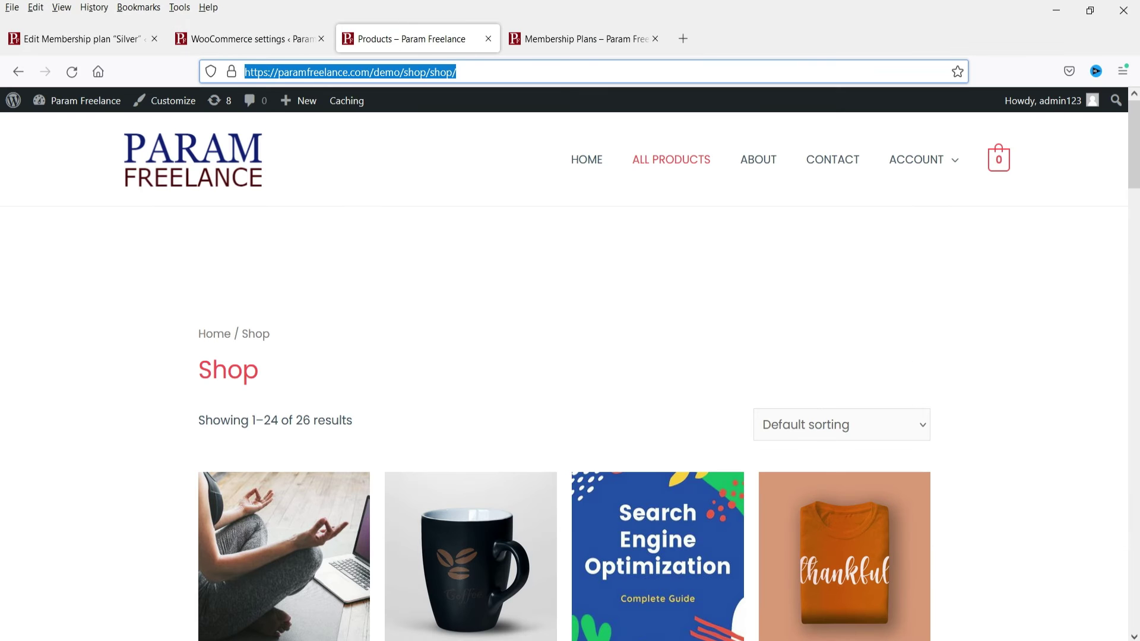
click(59, 38)
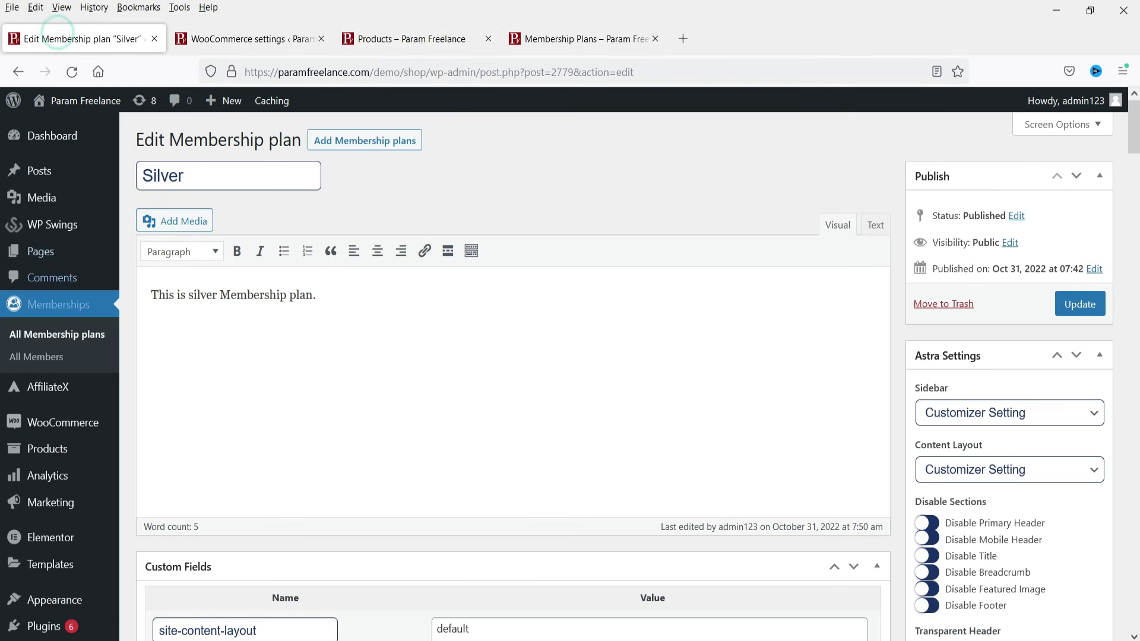
click(32, 359)
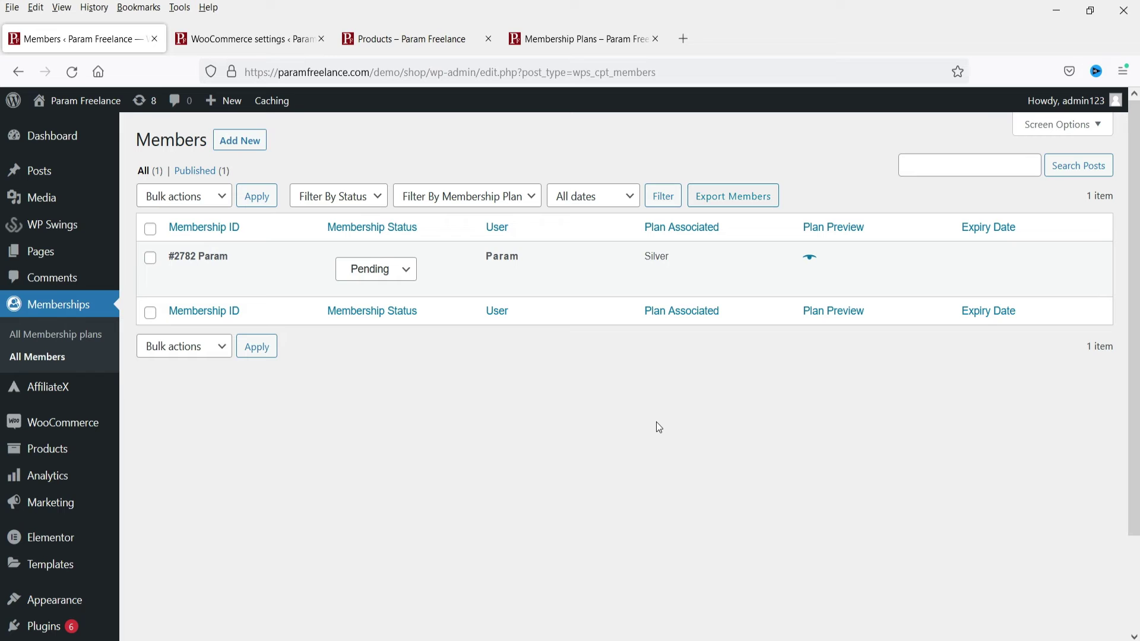
click(377, 270)
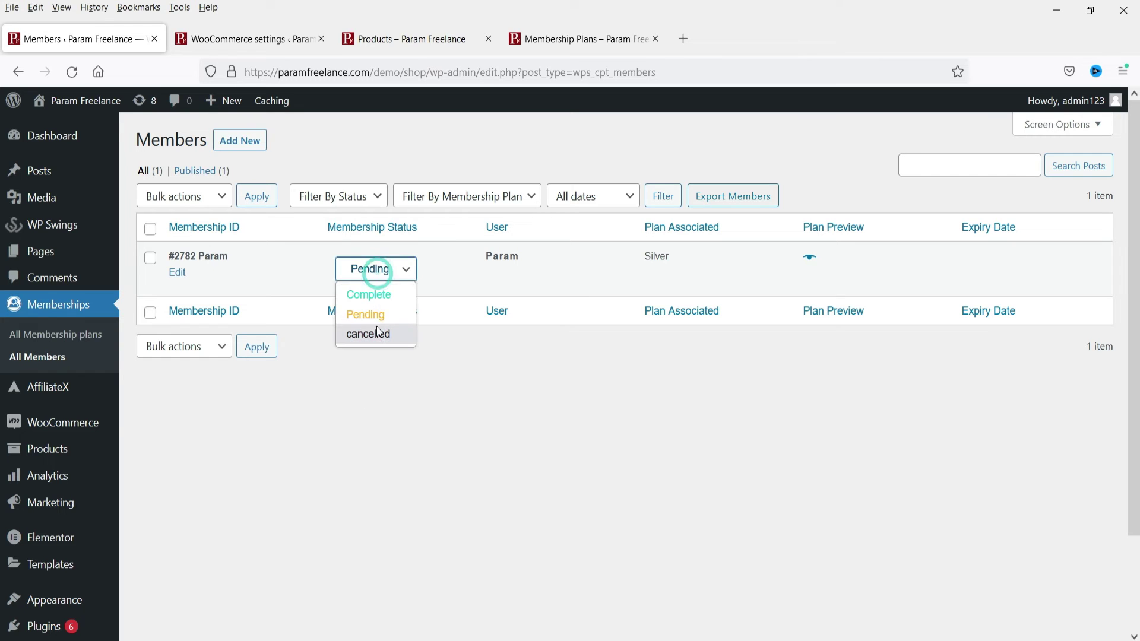
click(376, 302)
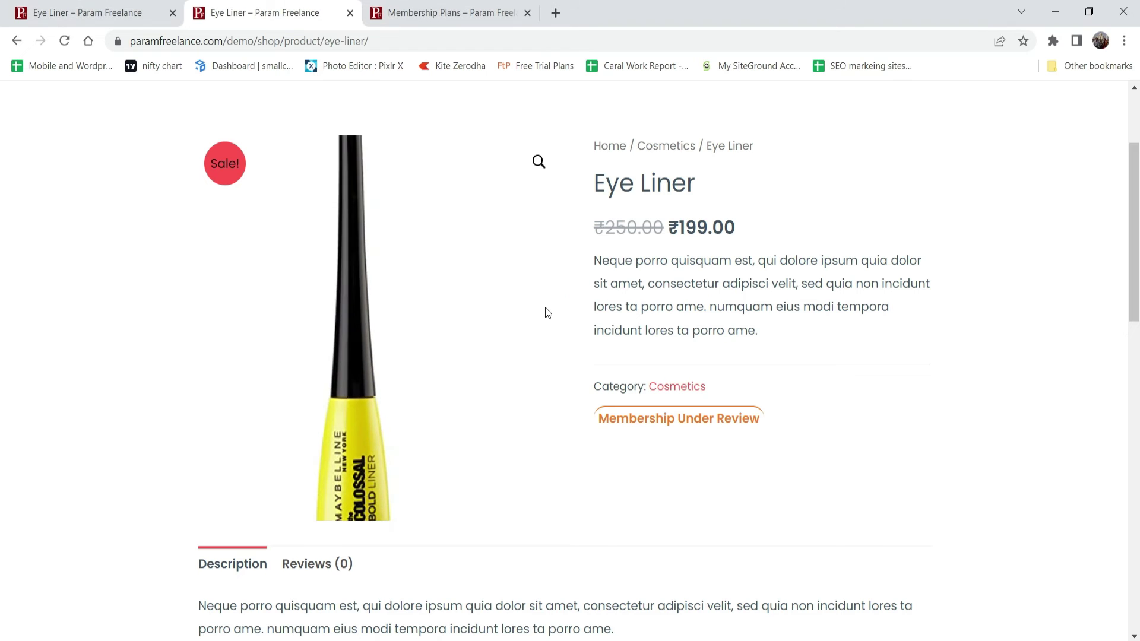
click(64, 41)
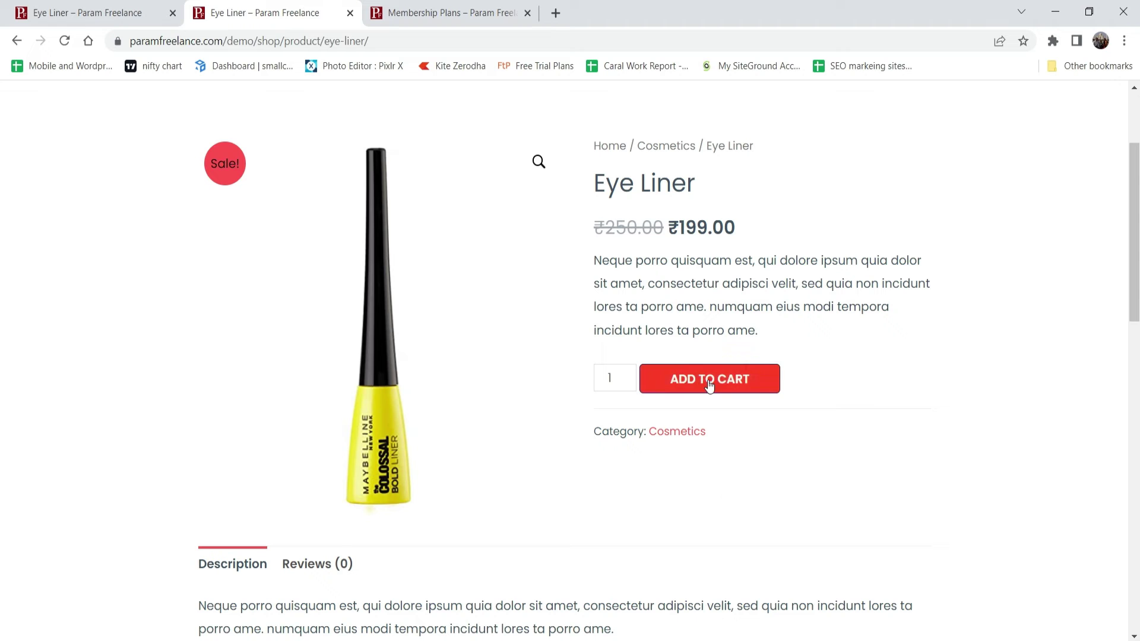
- Add Eye Liner to the cart and update the cart quantity to 1
click(710, 385)
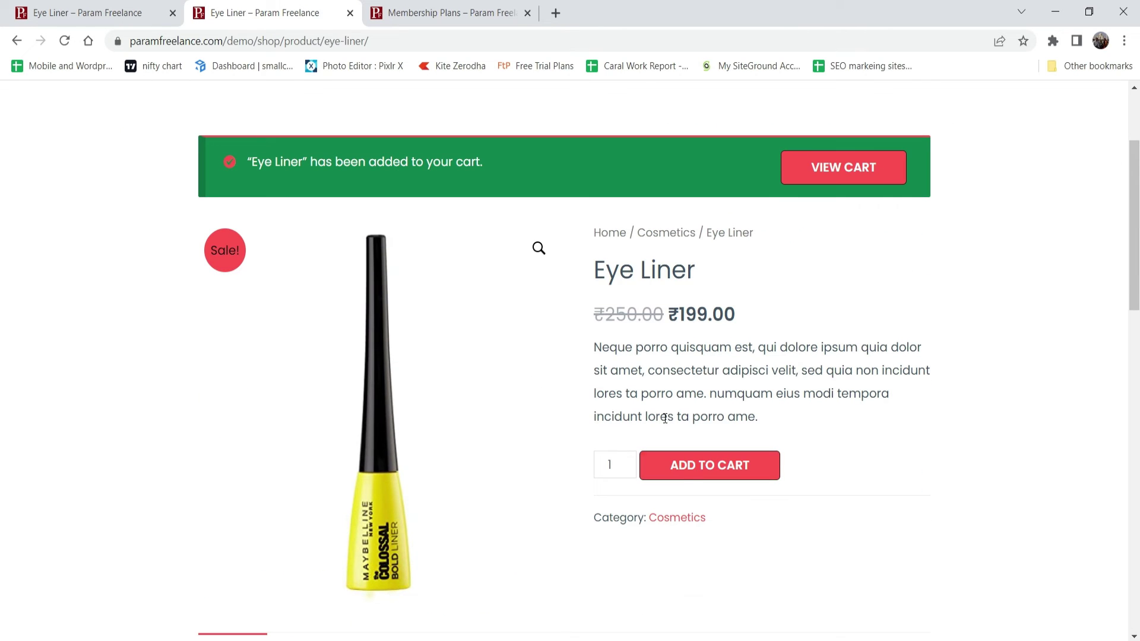
click(726, 470)
click(870, 324)
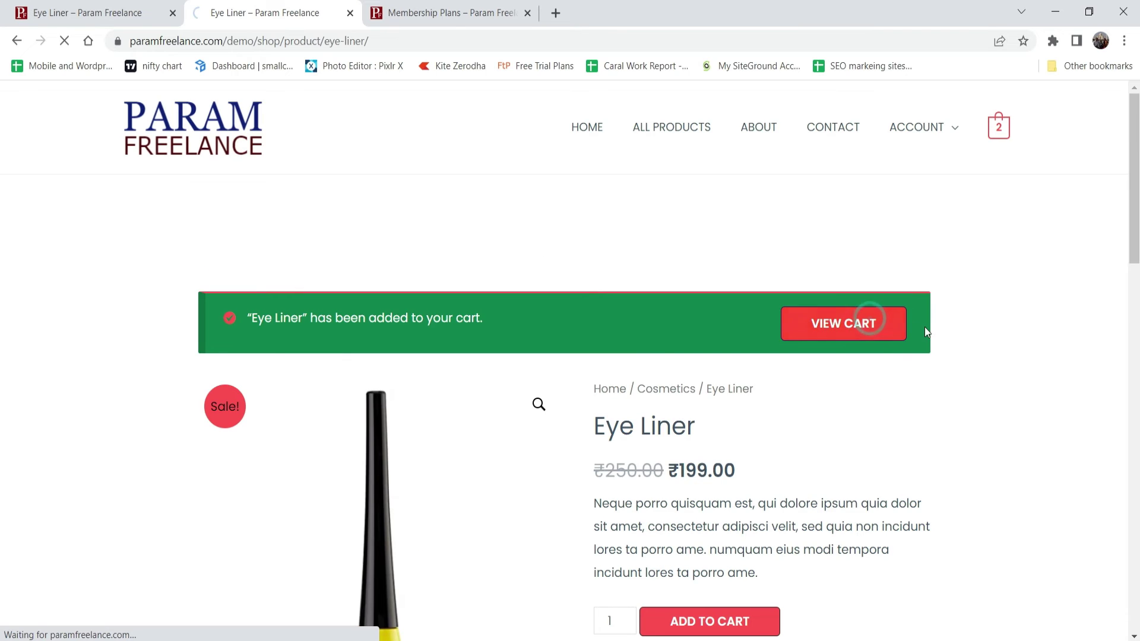
scroll(896, 308, down, 5)
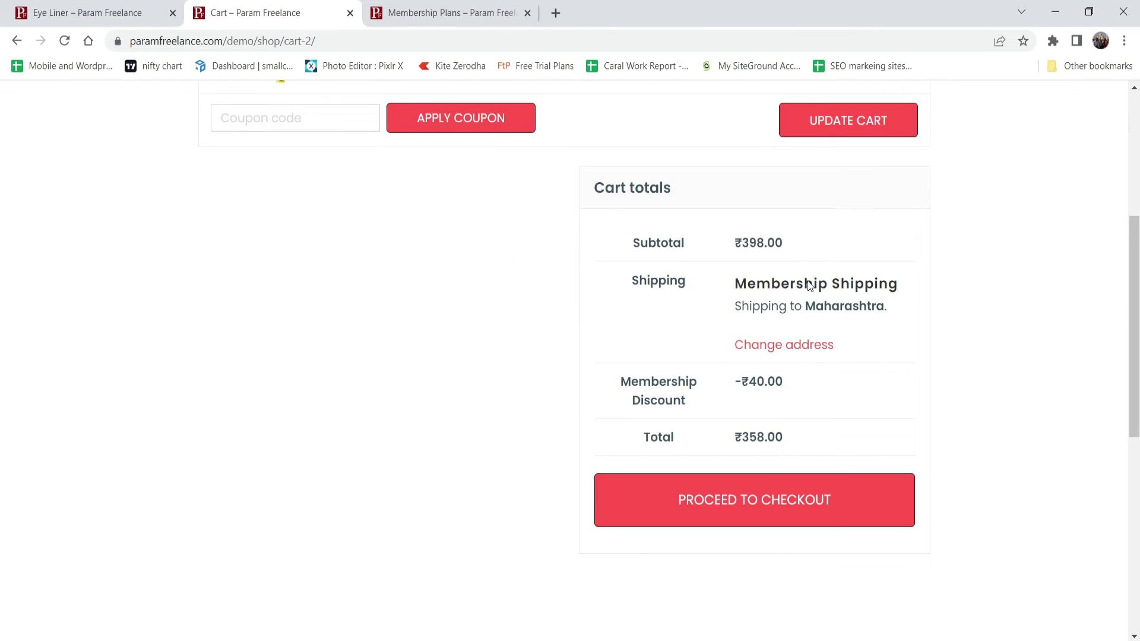
scroll(714, 287, up, 4)
click(718, 296)
click(845, 357)
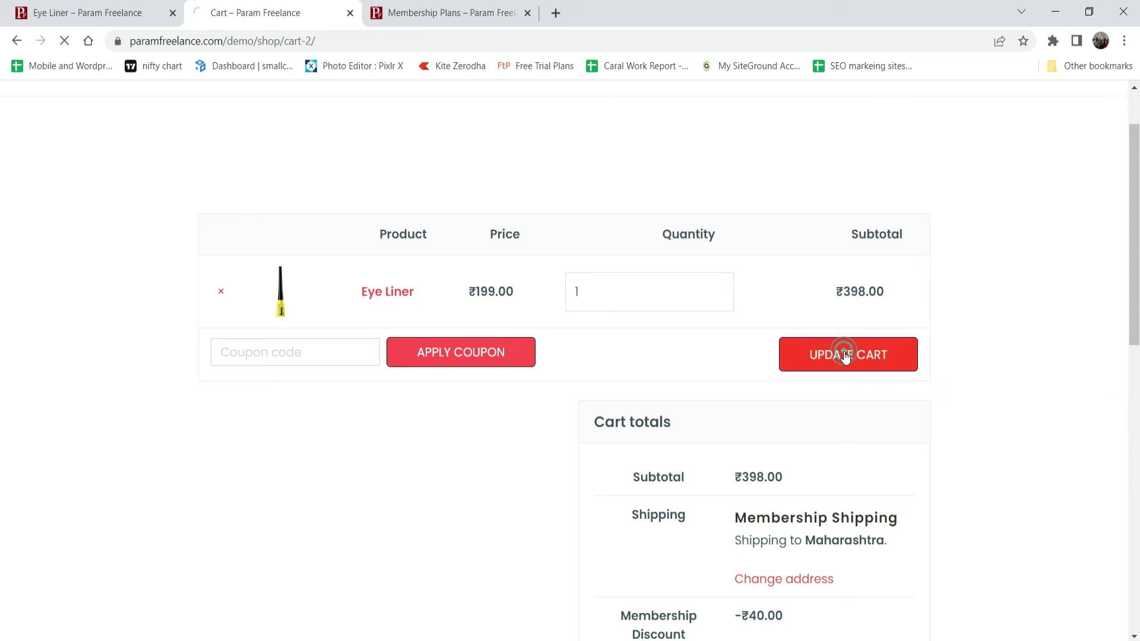
- Highlight the -₹20.00 Membership Discount row, giving ₹179.00, then return to the admin window
scroll(845, 356, down, 4)
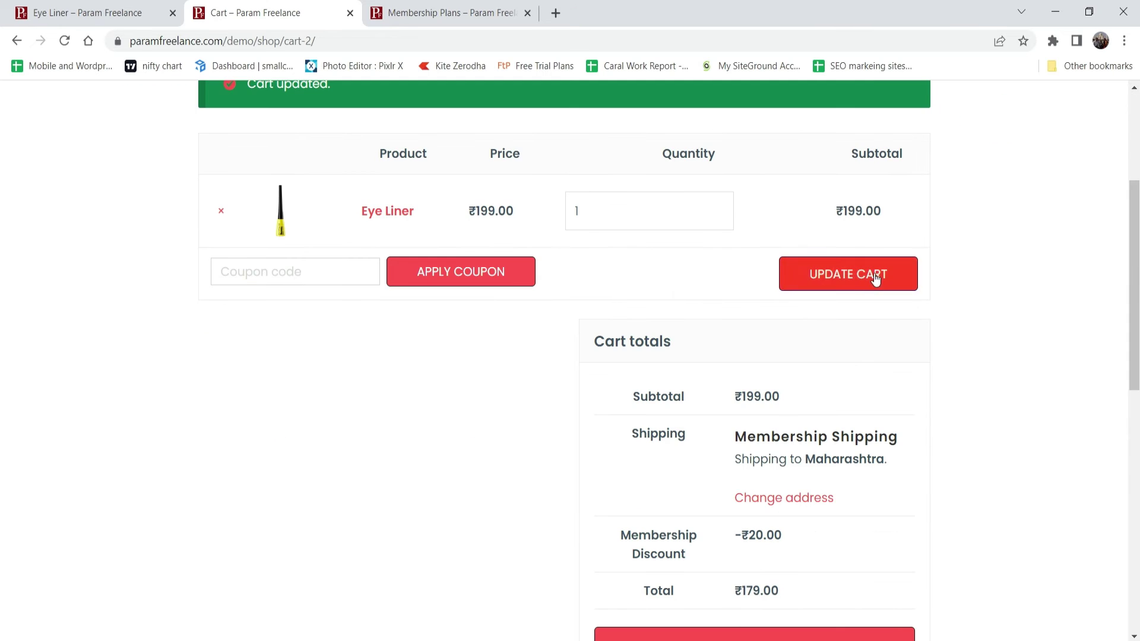
drag(788, 403, 735, 398)
scroll(872, 360, down, 3)
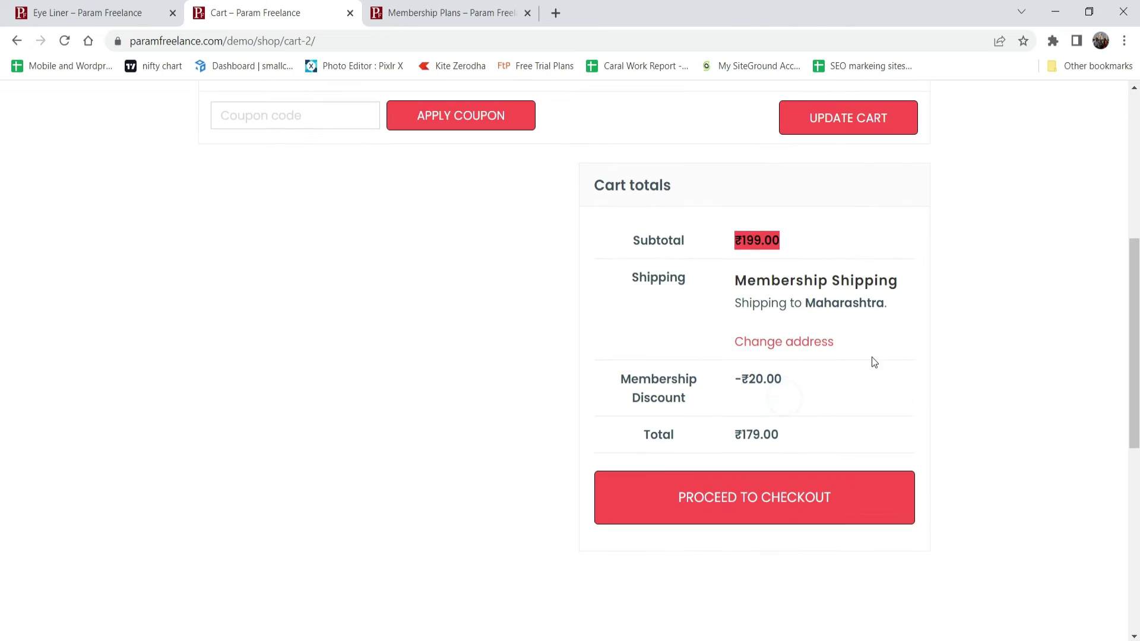
drag(801, 383, 729, 384)
click(817, 391)
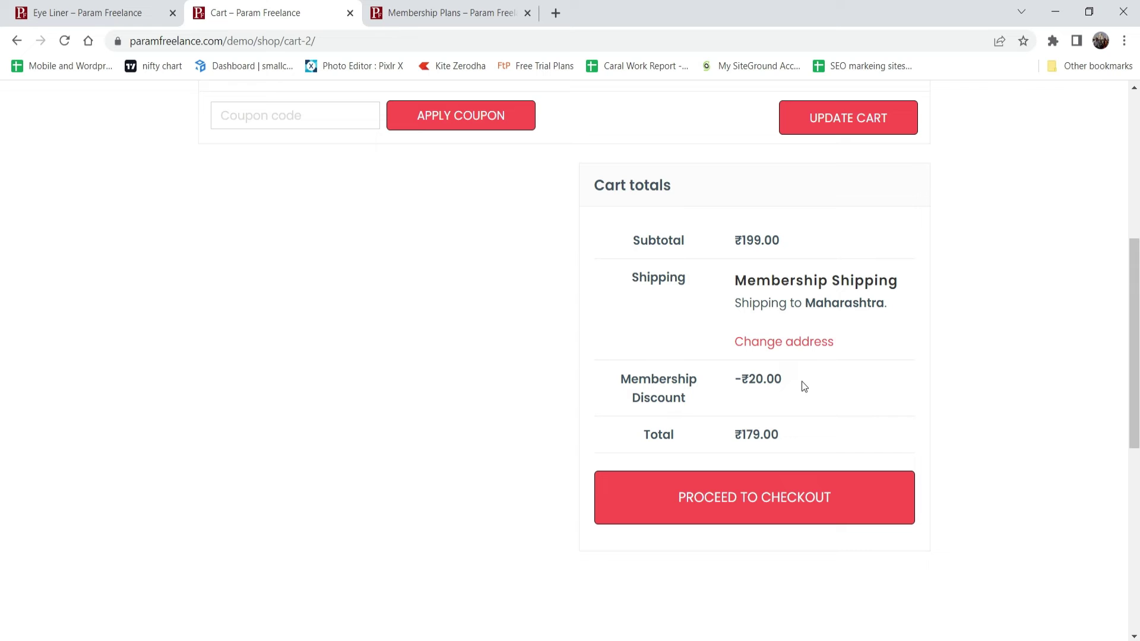
triple_click(801, 381)
click(802, 374)
scroll(533, 329, up, 5)
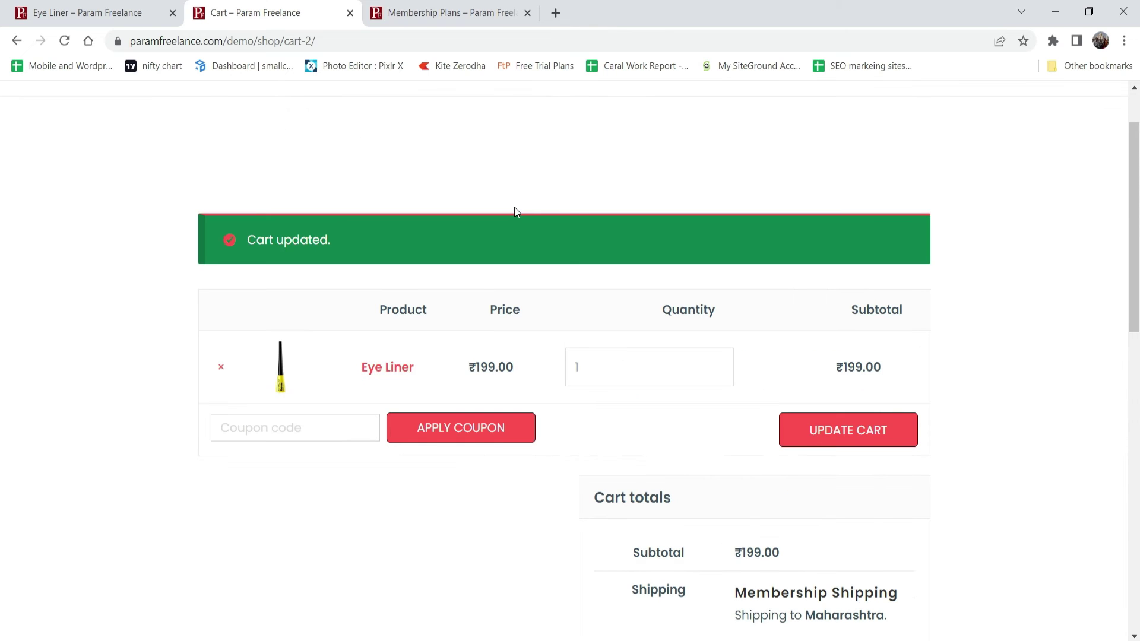
scroll(652, 214, up, 1)
key(alt+Tab)
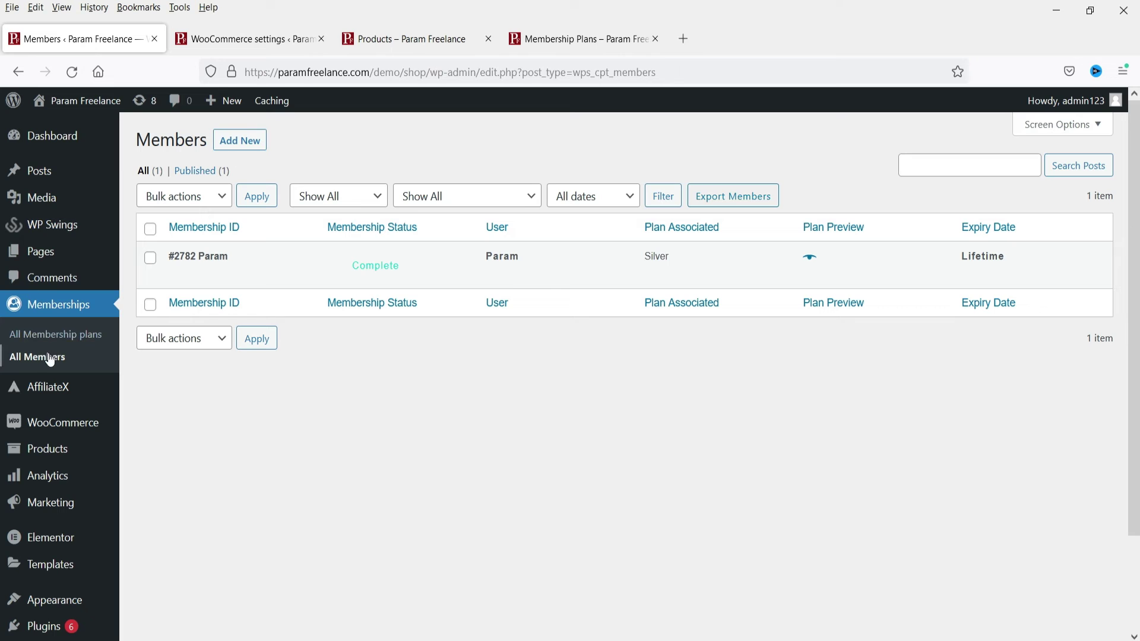
- Create a membership plan titled 'Gold' with a Gold membership description and amount 100
click(63, 335)
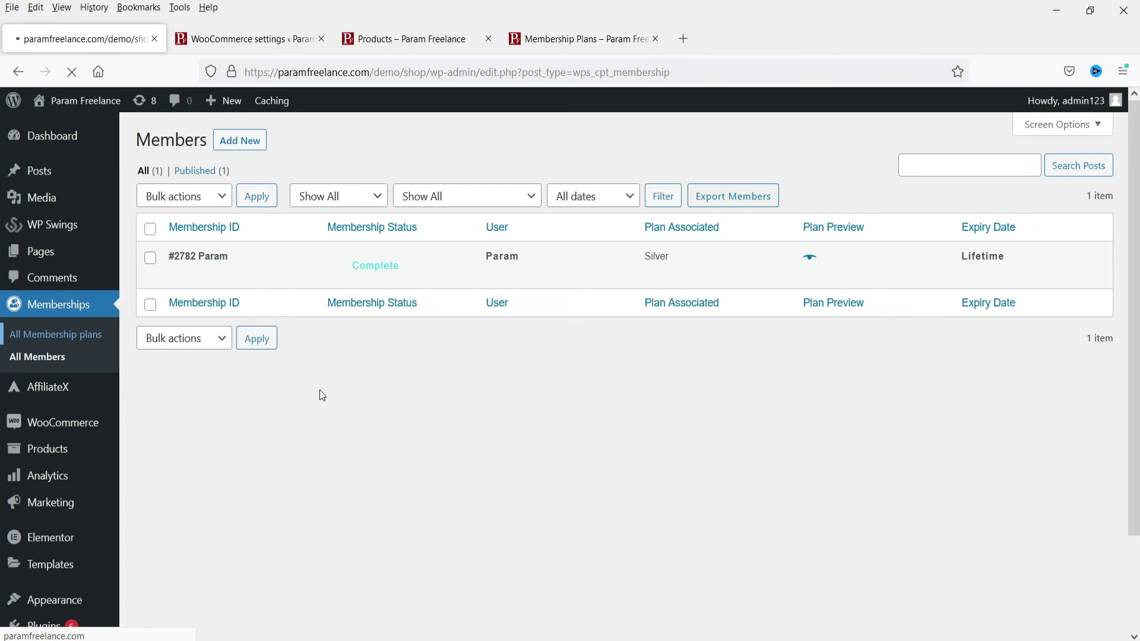
click(325, 146)
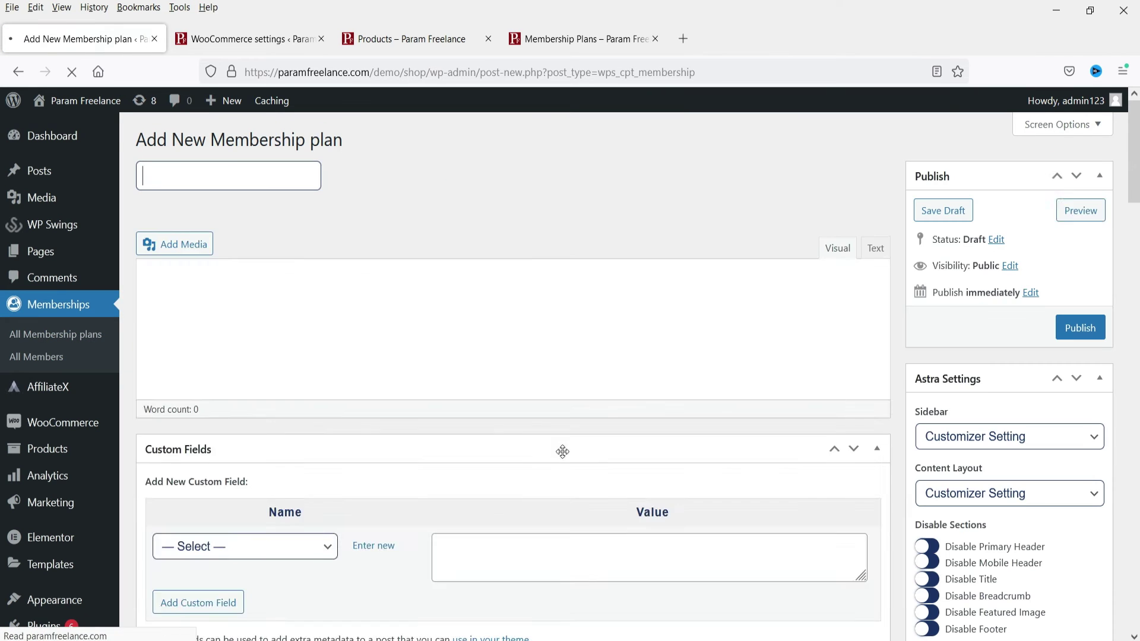
triple_click(261, 180)
text(Gold)
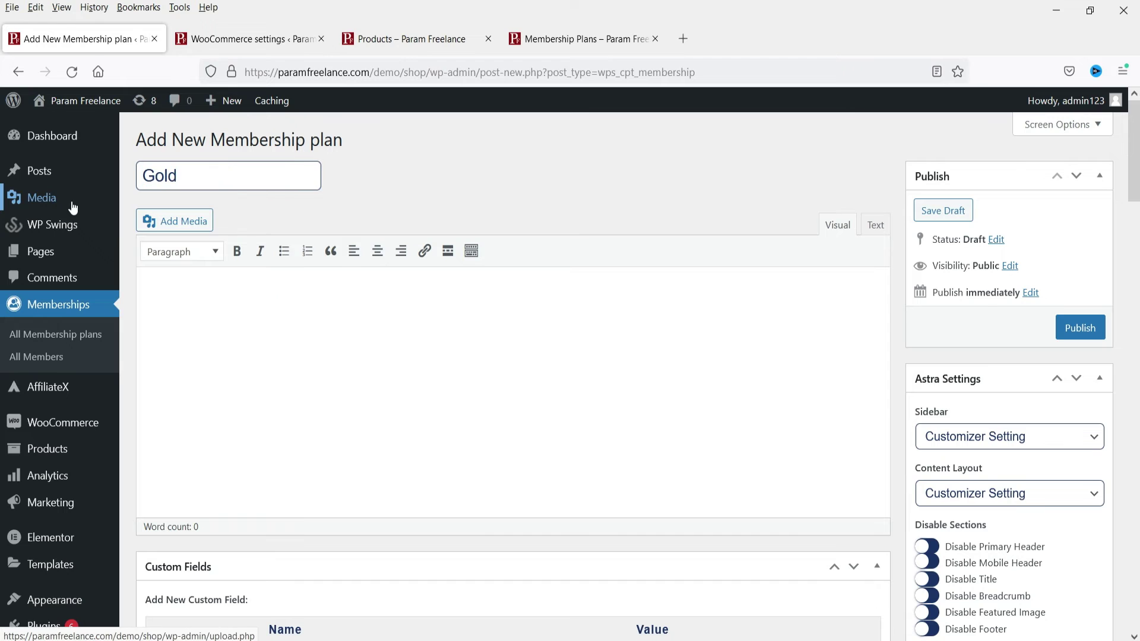
click(388, 328)
text(Th)
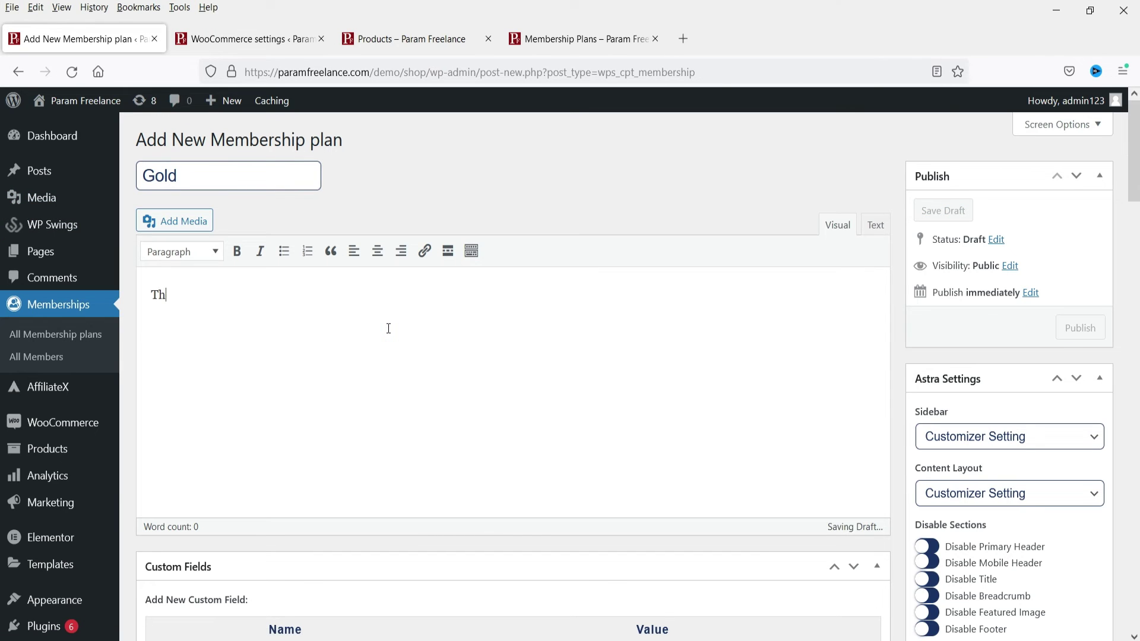
text(is is GOld Memebr)
key(BackSpace)
key(BackSpace)
key(BackSpace)
text(bership plan)
scroll(387, 297, down, 5)
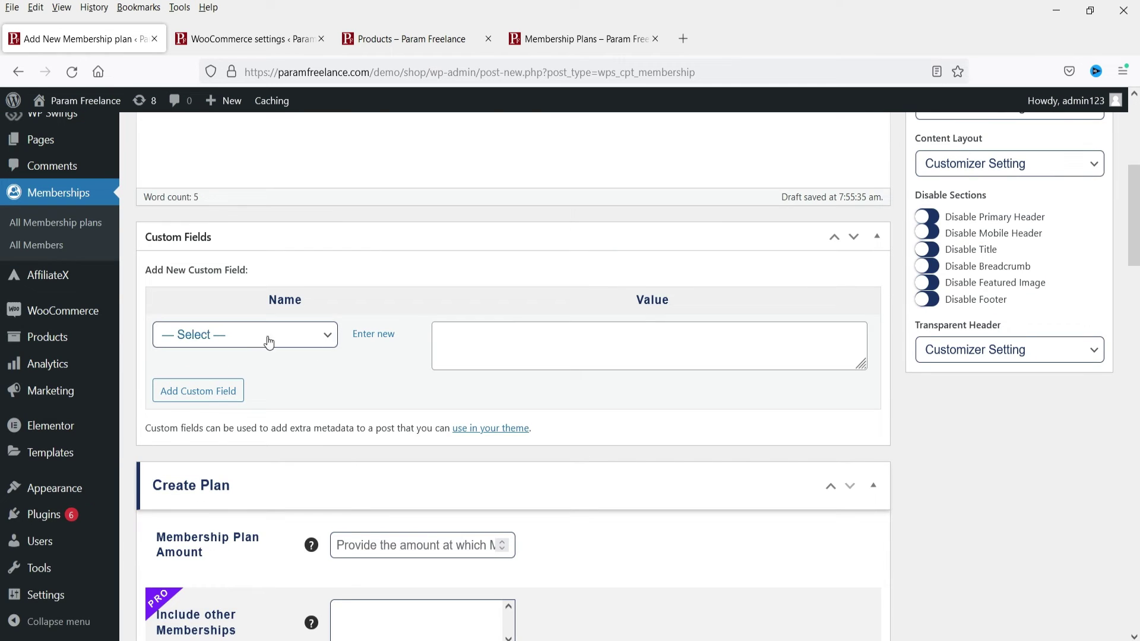
click(269, 335)
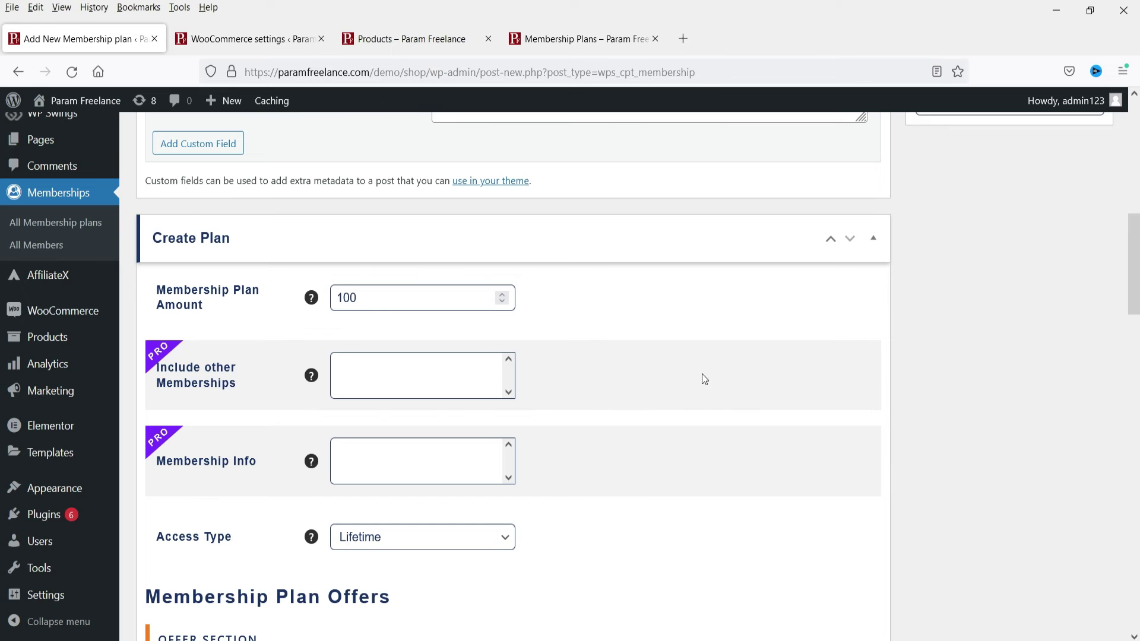
- Include Valentine's Day Special Mug, Printed Brown Tshirt and Printed Green Tshirt in the Gold plan
scroll(460, 412, down, 3)
scroll(492, 409, down, 5)
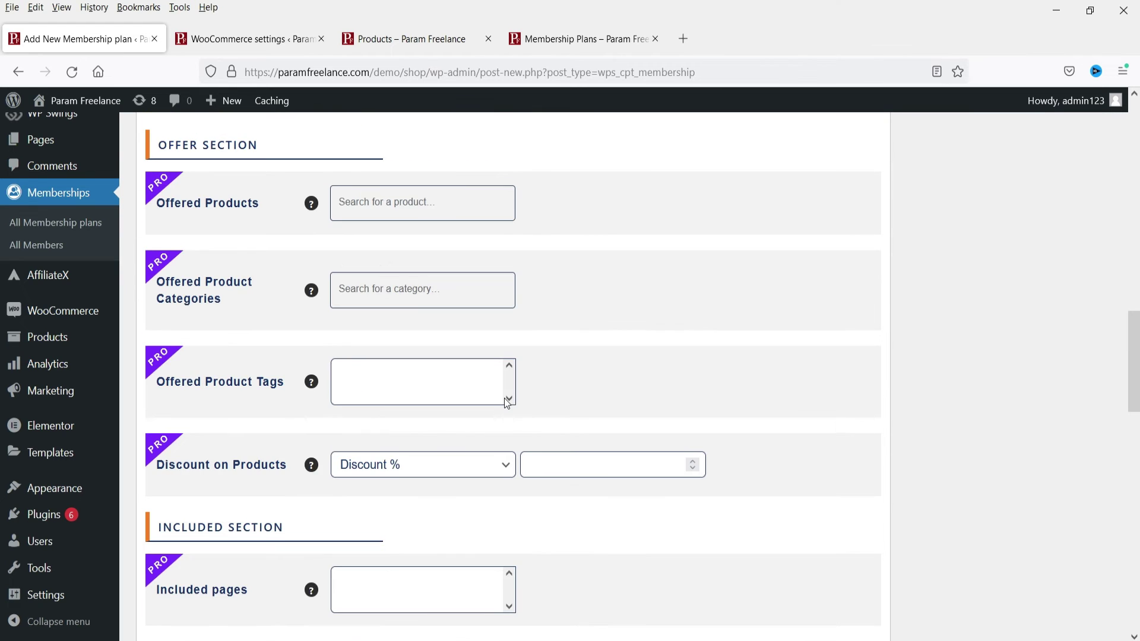
scroll(395, 368, down, 4)
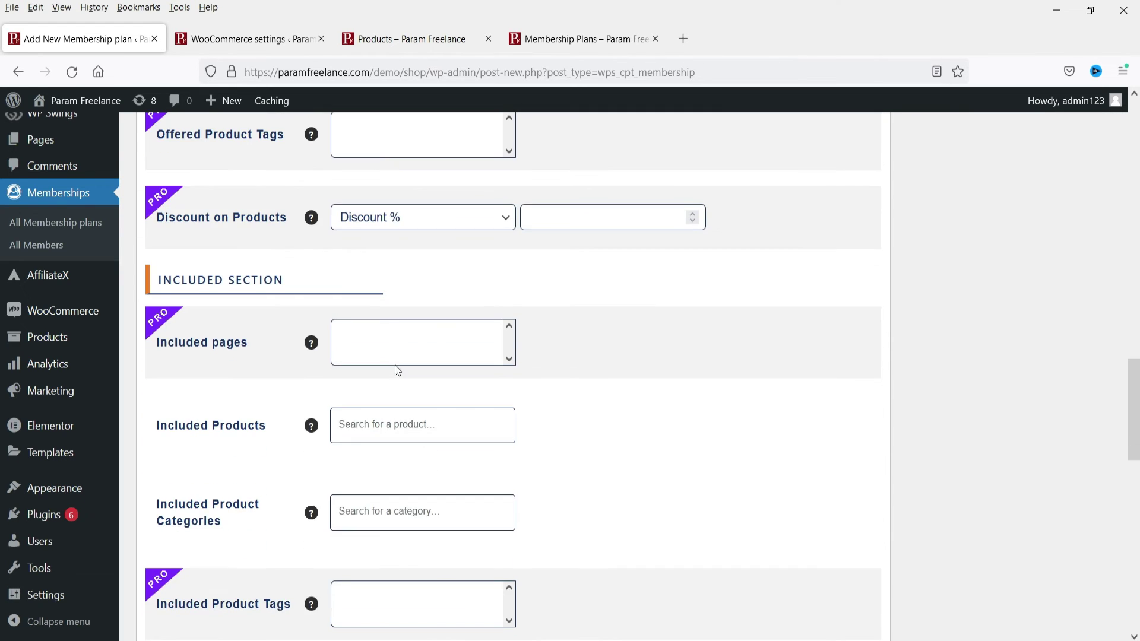
scroll(394, 368, down, 7)
scroll(393, 368, up, 6)
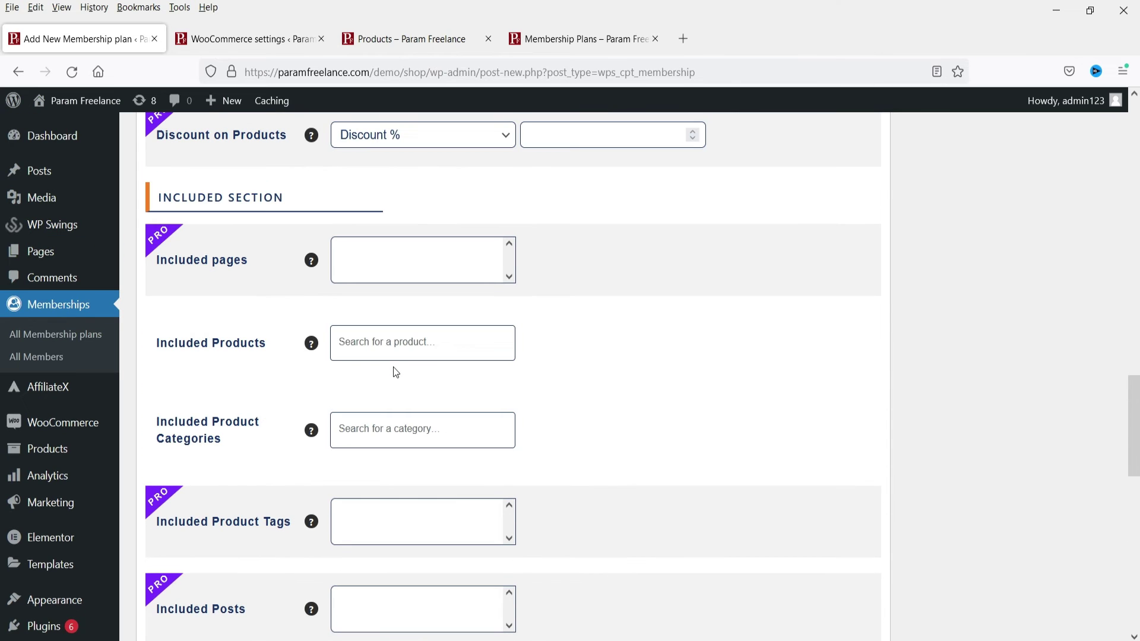
click(393, 342)
text(mug)
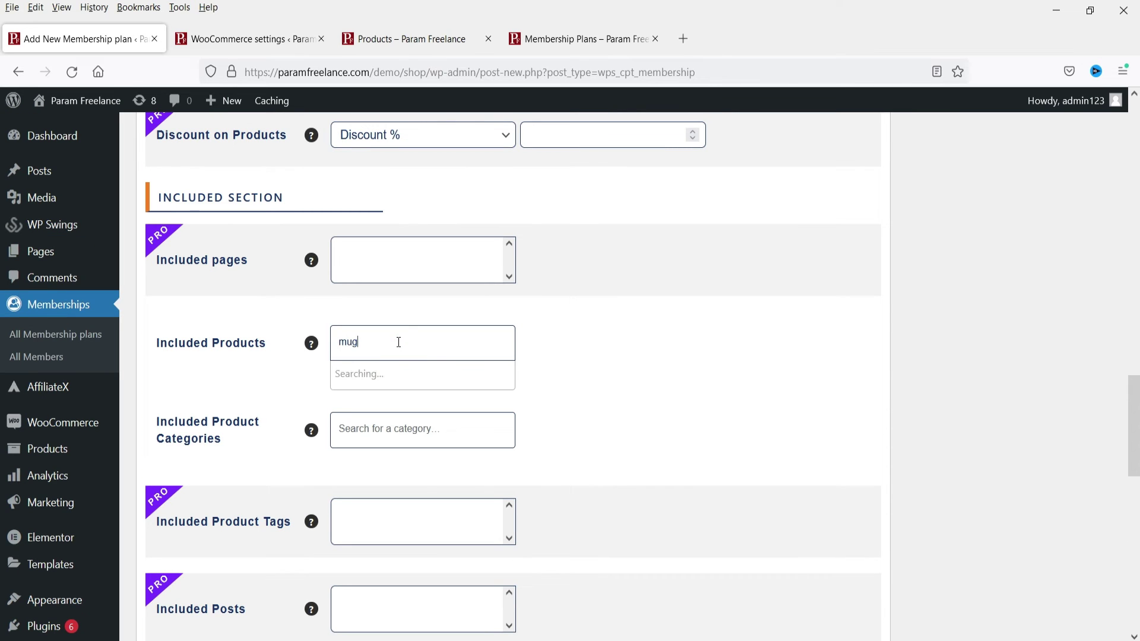
click(437, 438)
text(shirt)
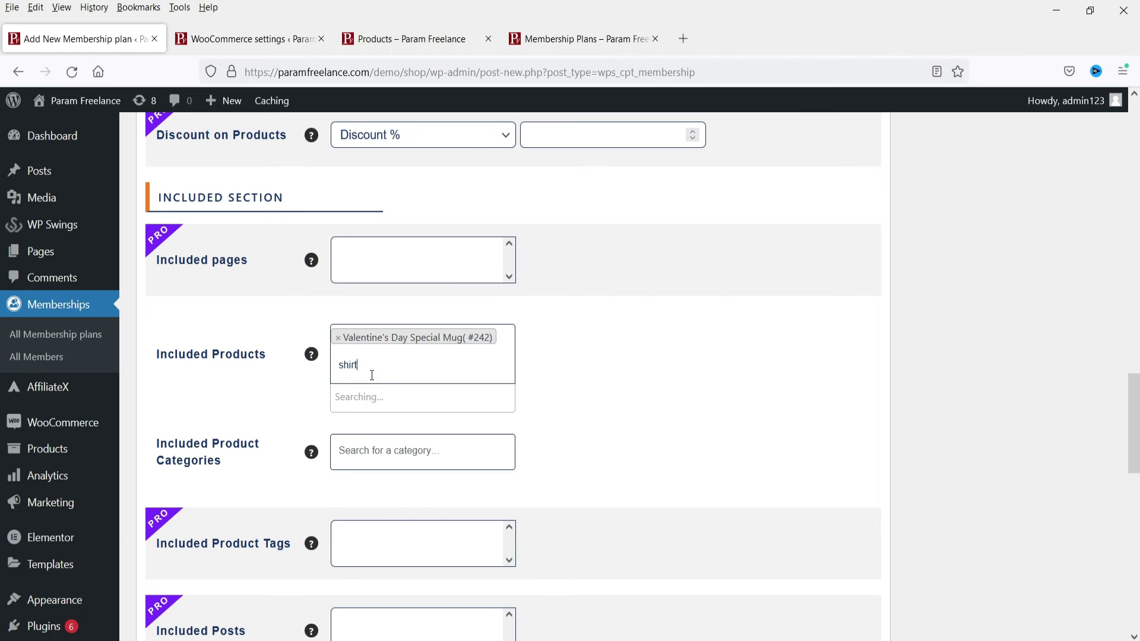
scroll(419, 423, down, 5)
click(420, 439)
text(shirt)
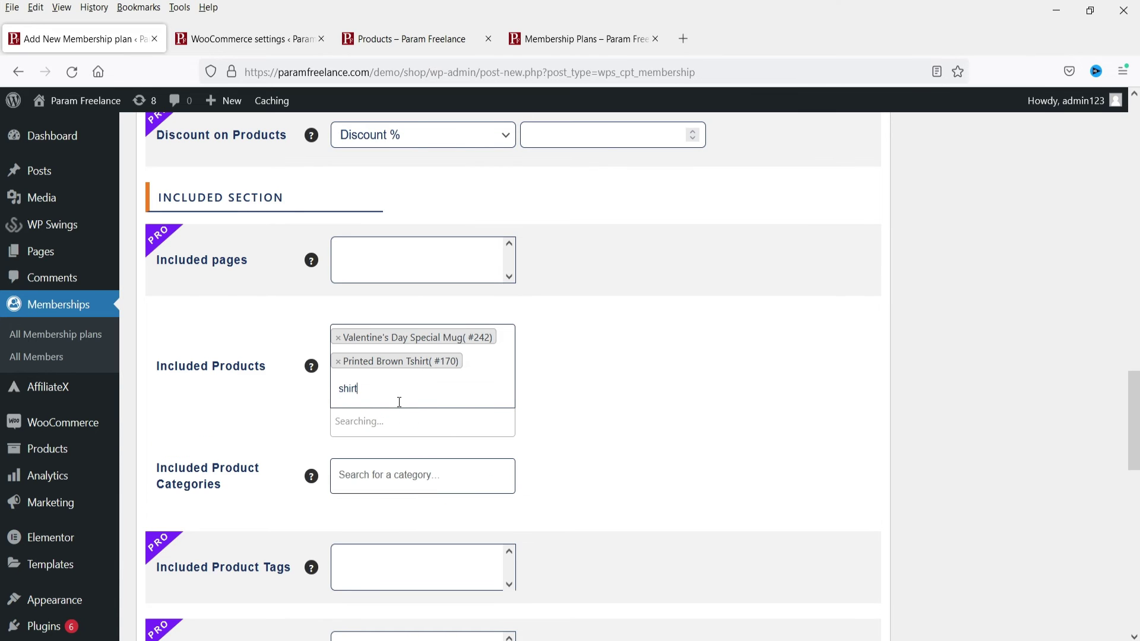
scroll(415, 487, down, 5)
click(425, 525)
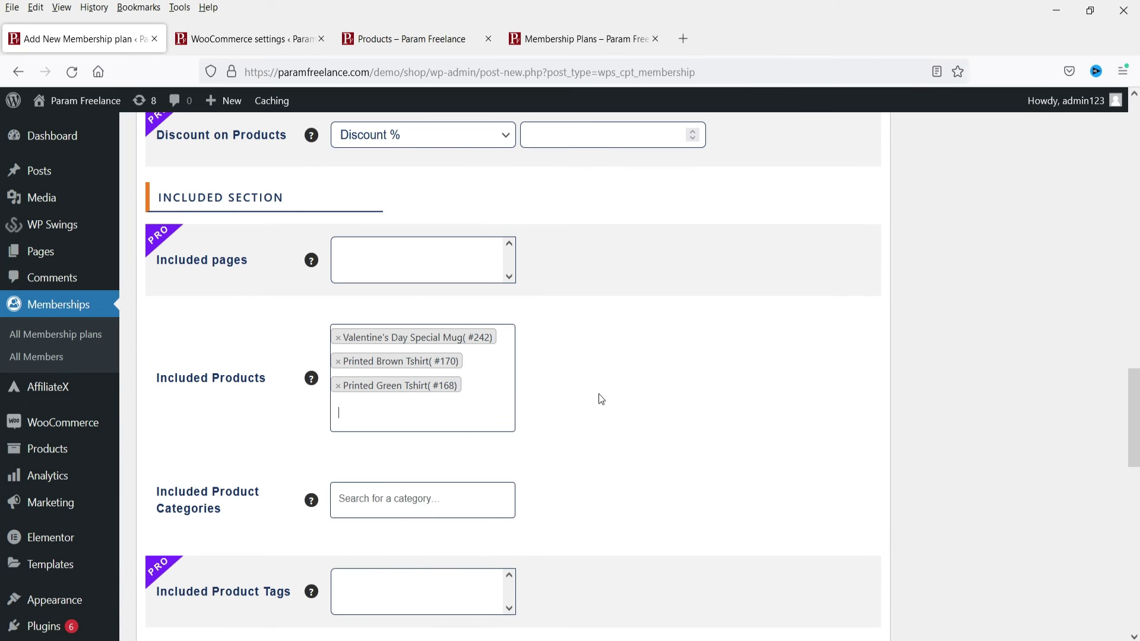
- Give the Gold plan a 20% cart discount and free shipping, then publish it
scroll(617, 374, down, 5)
scroll(634, 370, down, 8)
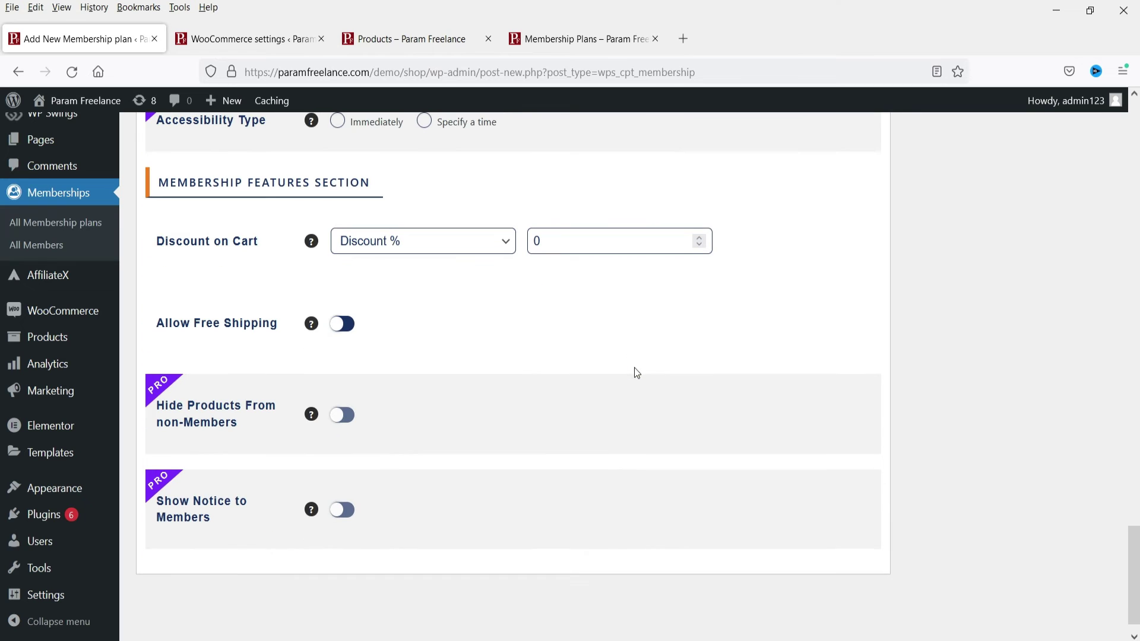
double_click(559, 245)
text(20)
click(336, 324)
scroll(682, 474, up, 15)
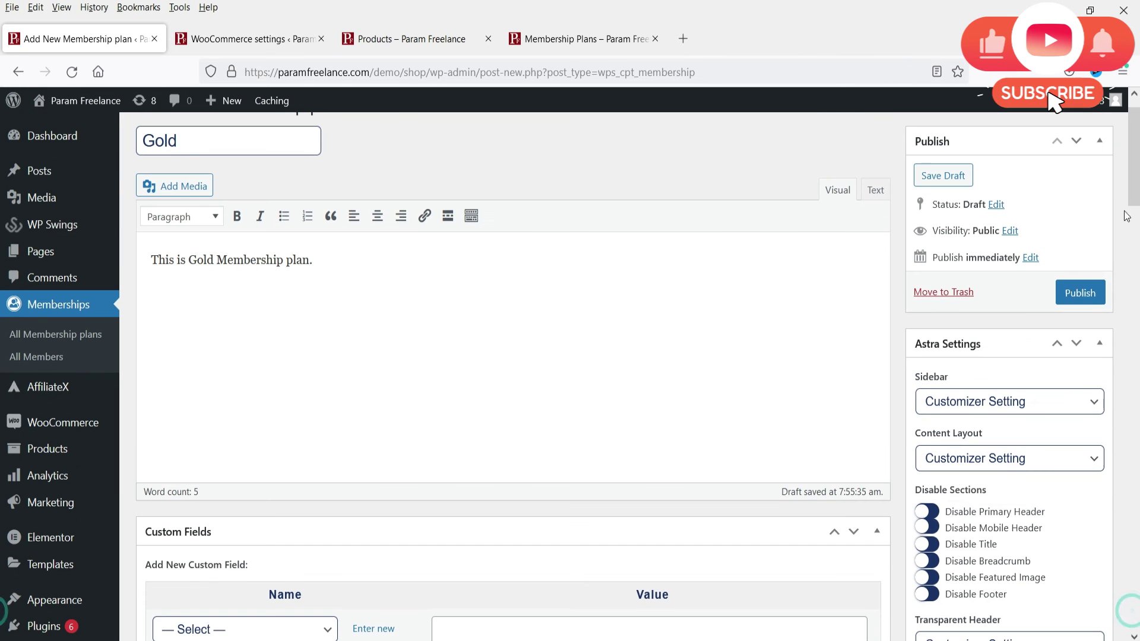
click(1098, 300)
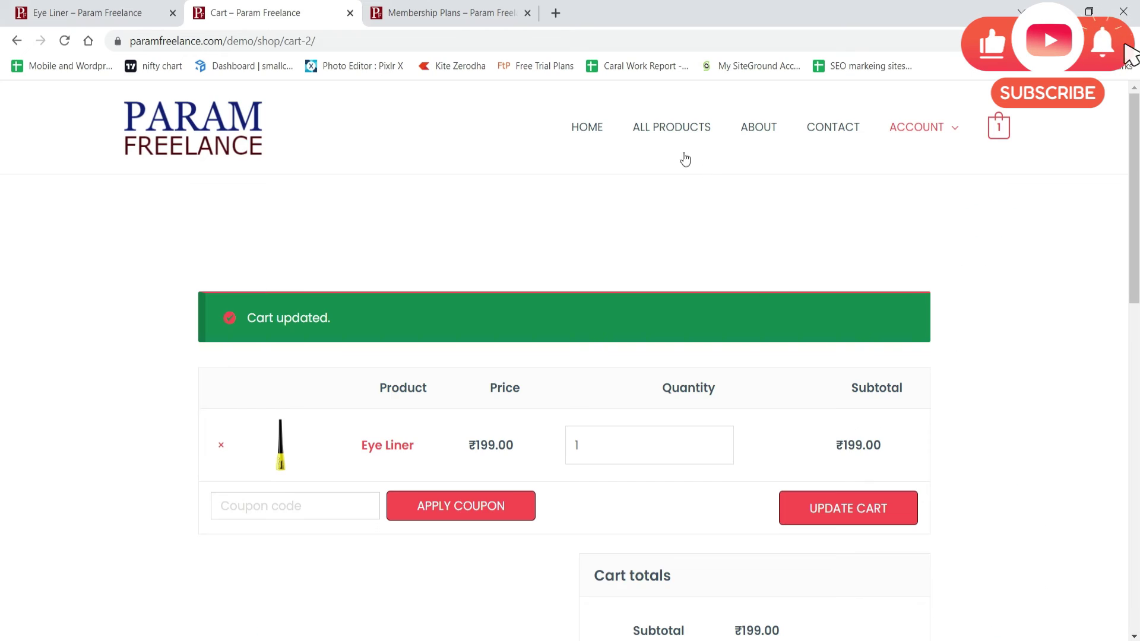
click(675, 129)
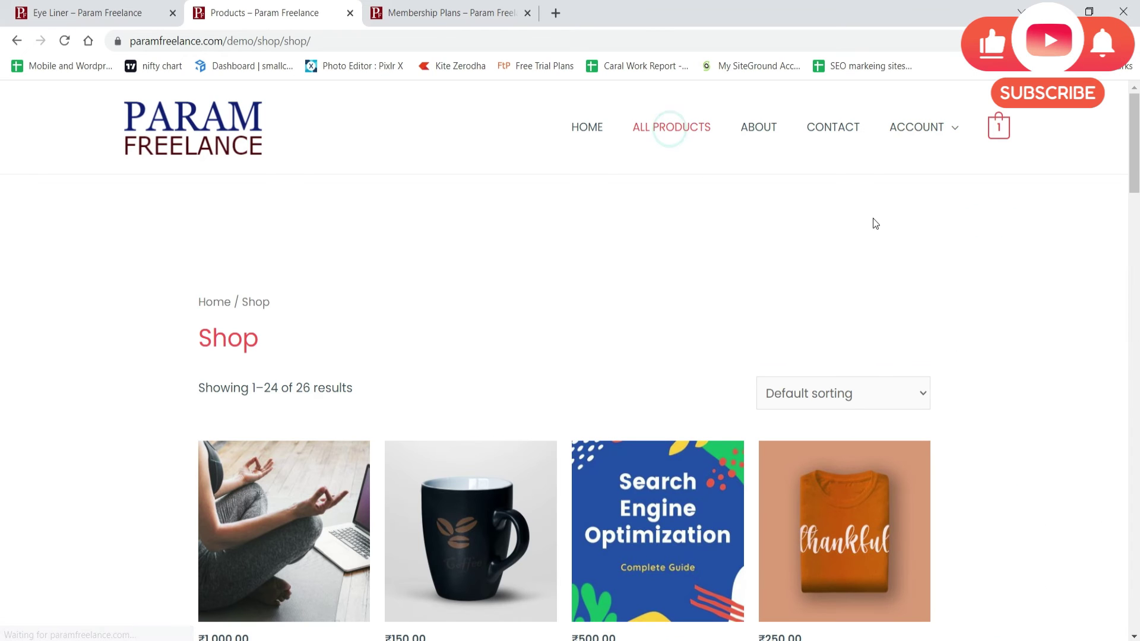
- Reload the shop, open Printed Brown Tshirt's Gold membership prompt, and return to the Gold plan editor
click(64, 40)
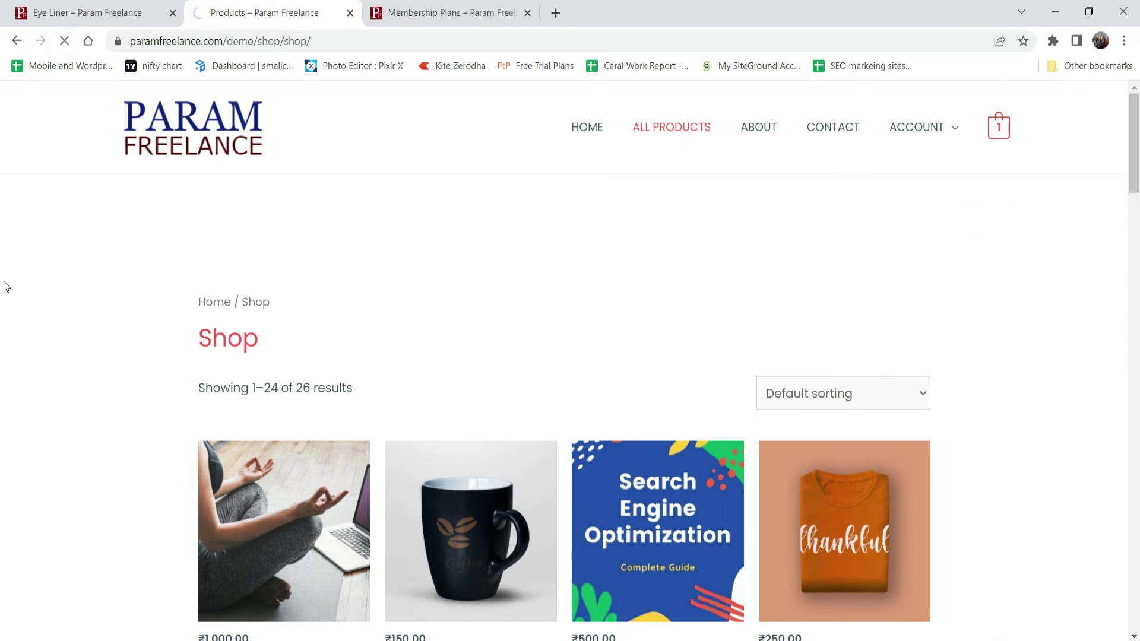
scroll(1009, 302, down, 13)
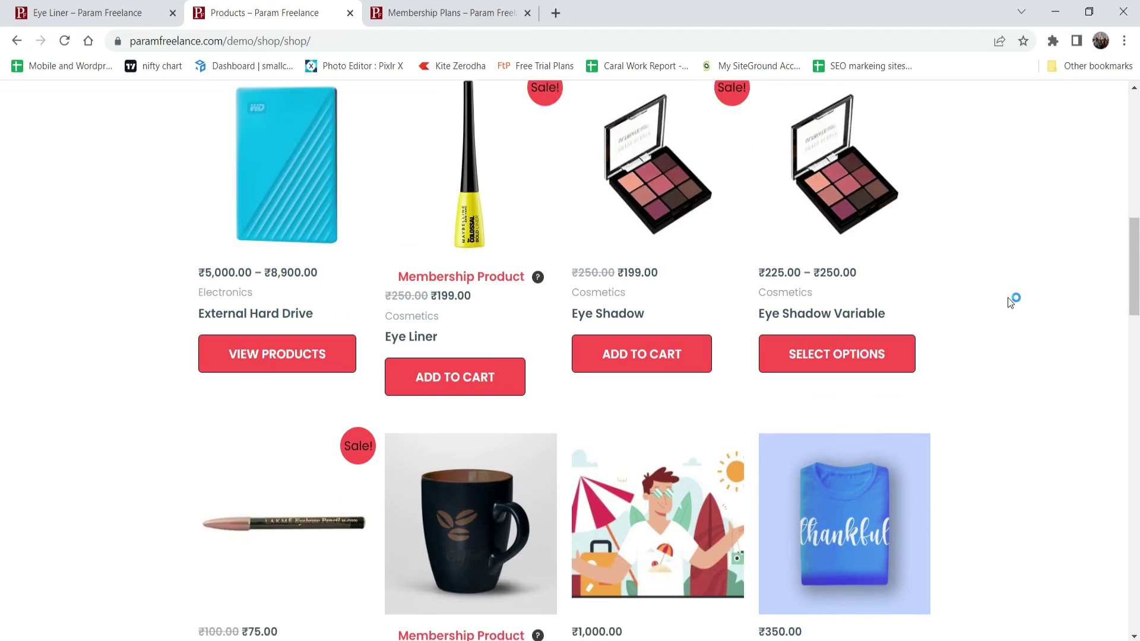
scroll(1006, 298, down, 5)
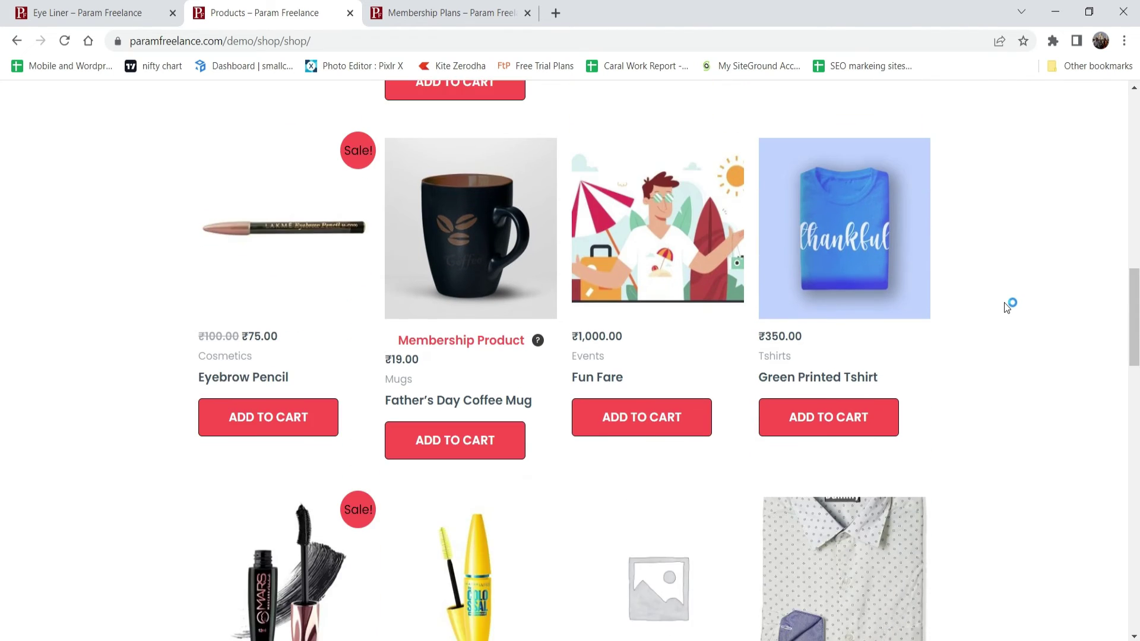
scroll(1005, 309, down, 9)
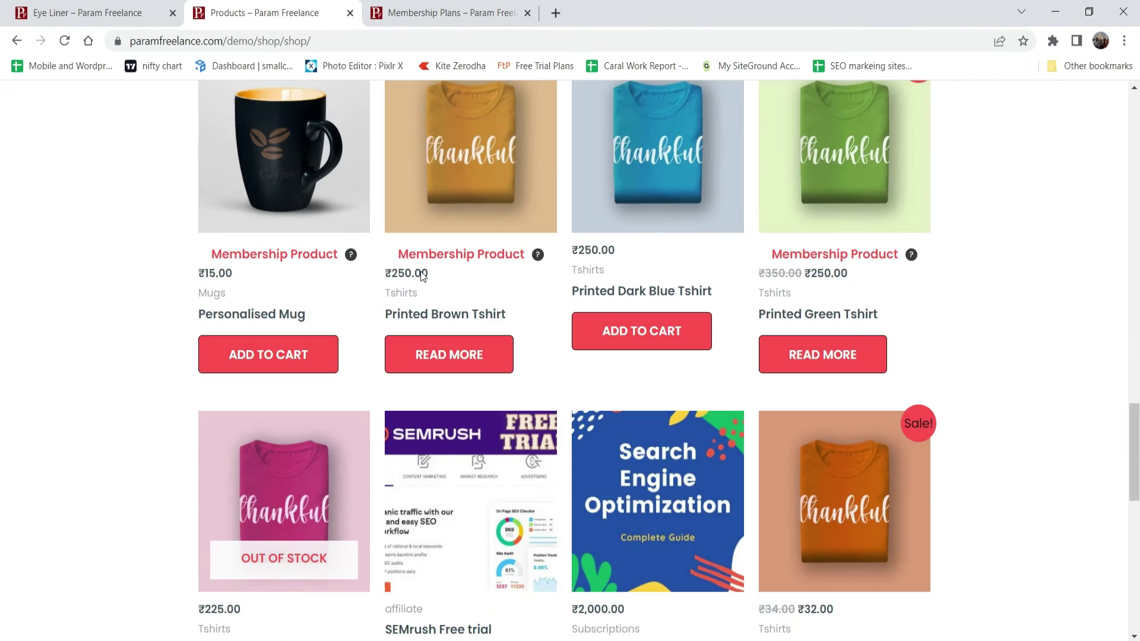
click(470, 260)
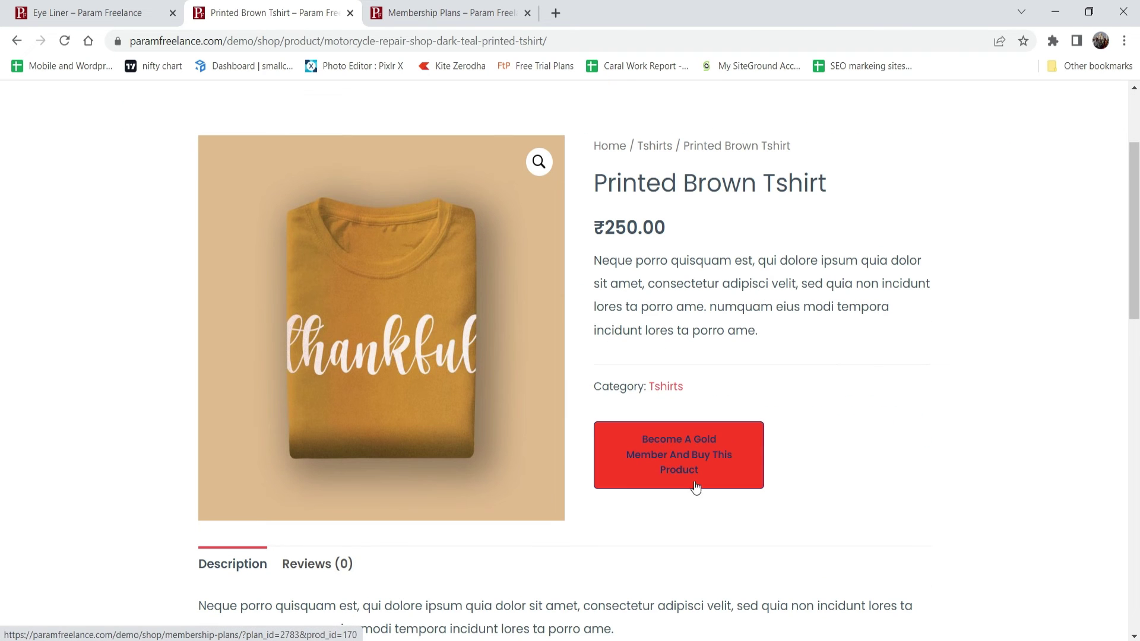
key(alt+Tab)
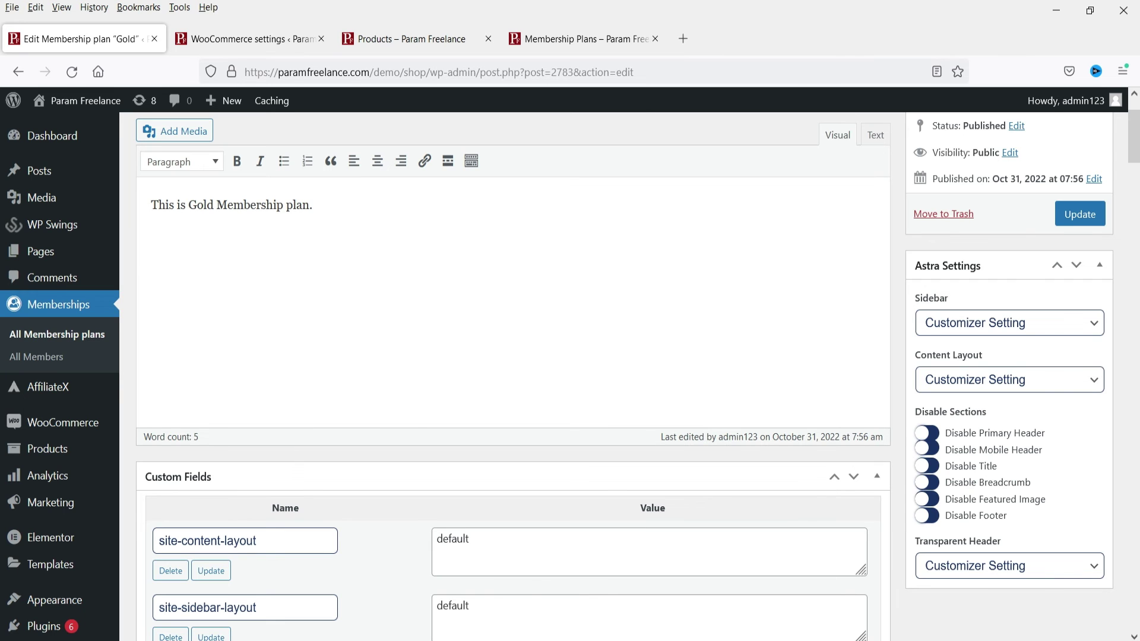
- Buy the Gold membership from the brown T-shirt's offer and place the ₹90 order
key(alt+Tab)
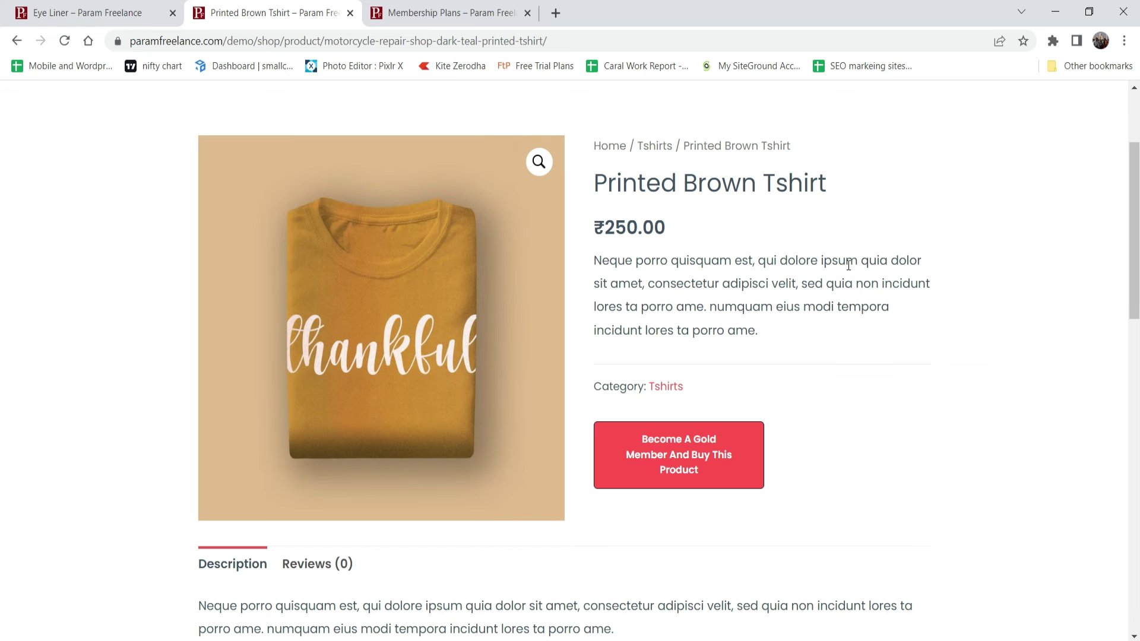
click(744, 480)
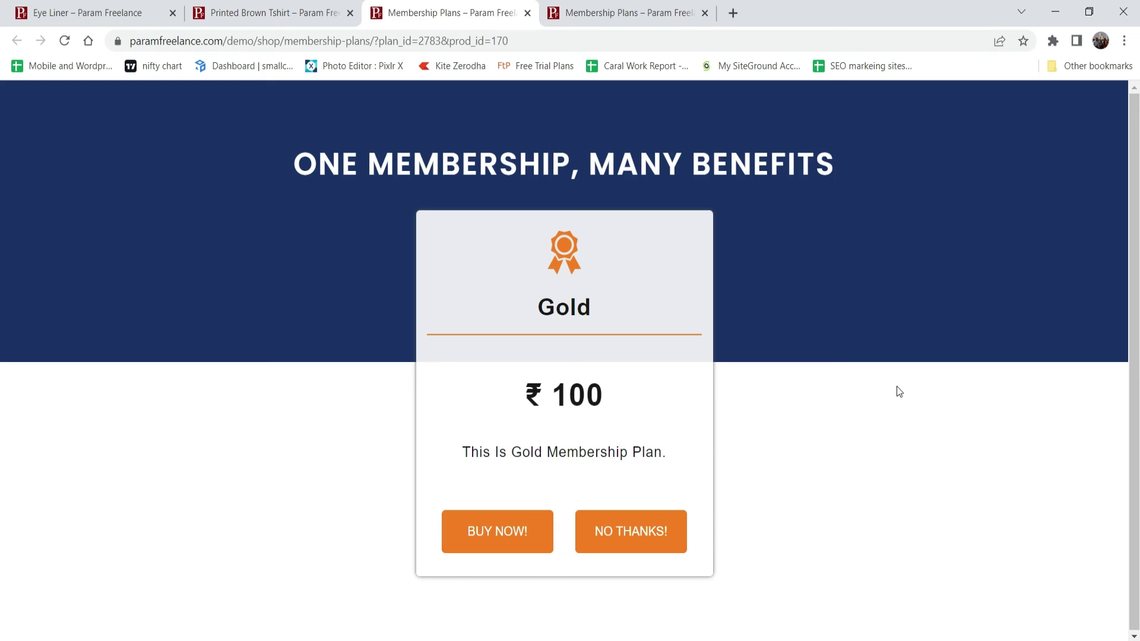
click(492, 536)
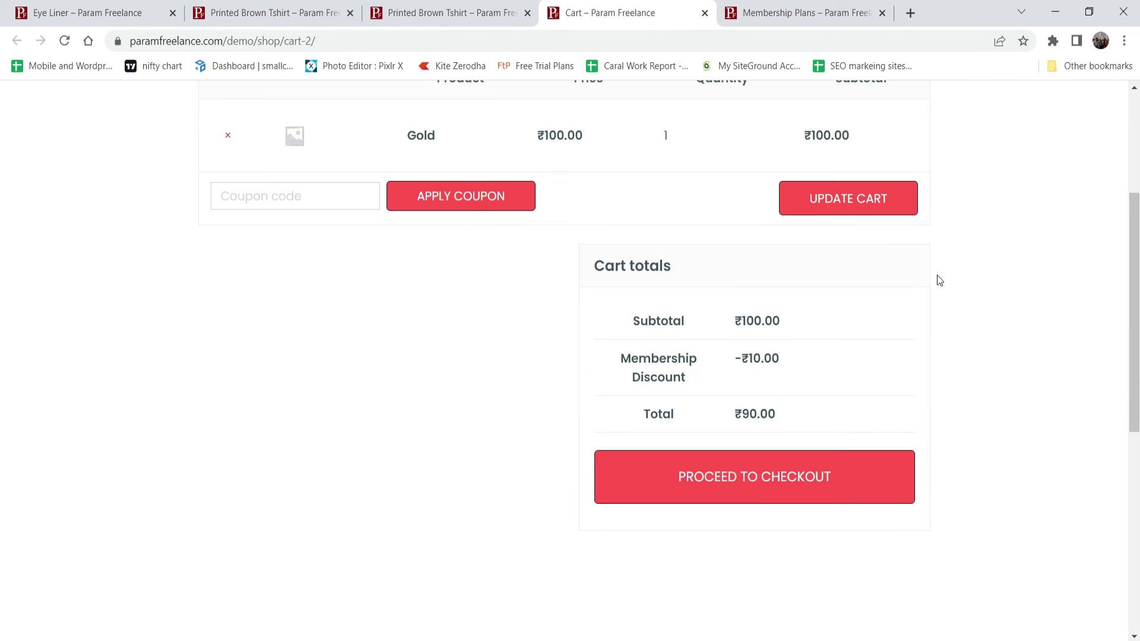
click(759, 477)
scroll(819, 463, down, 5)
click(801, 531)
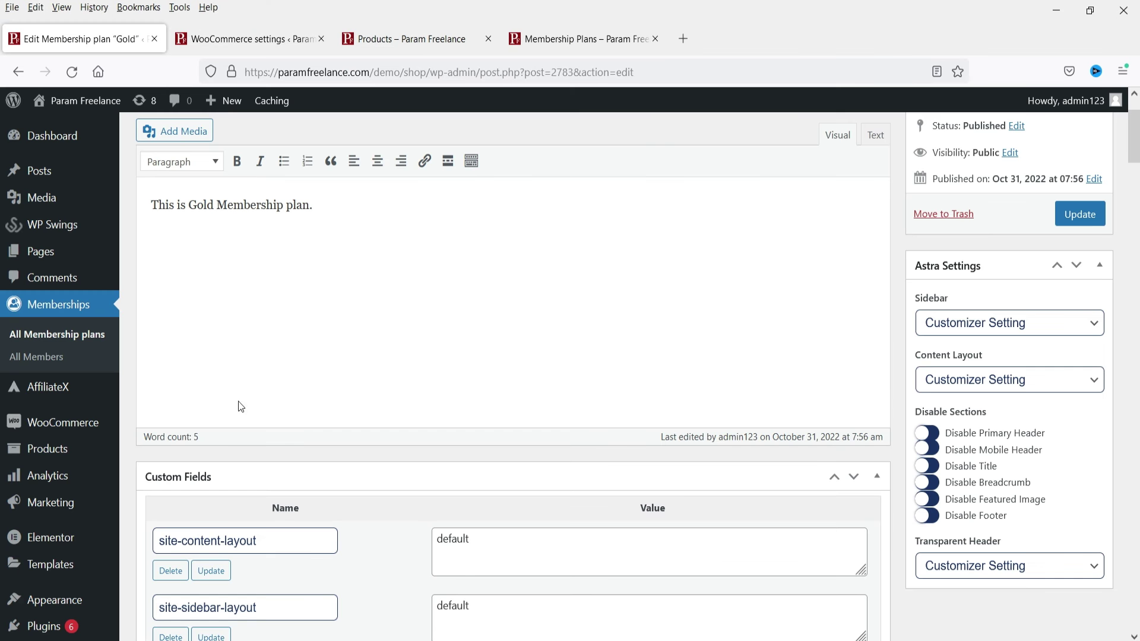
- Set the new Gold membership's status to Complete in the All Members list
click(35, 356)
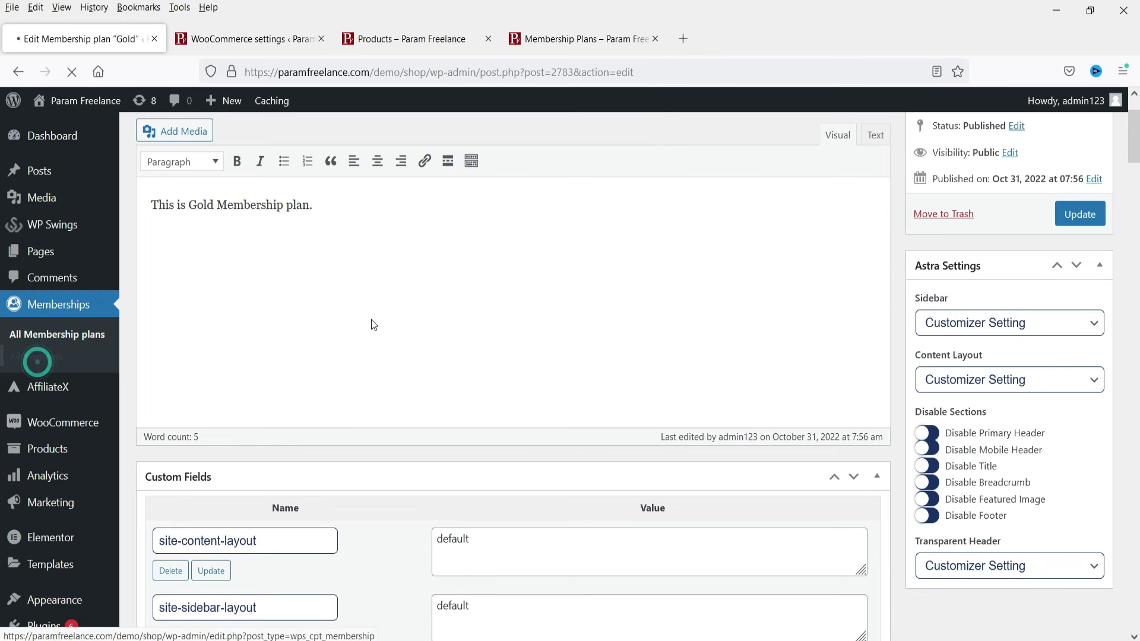
click(76, 351)
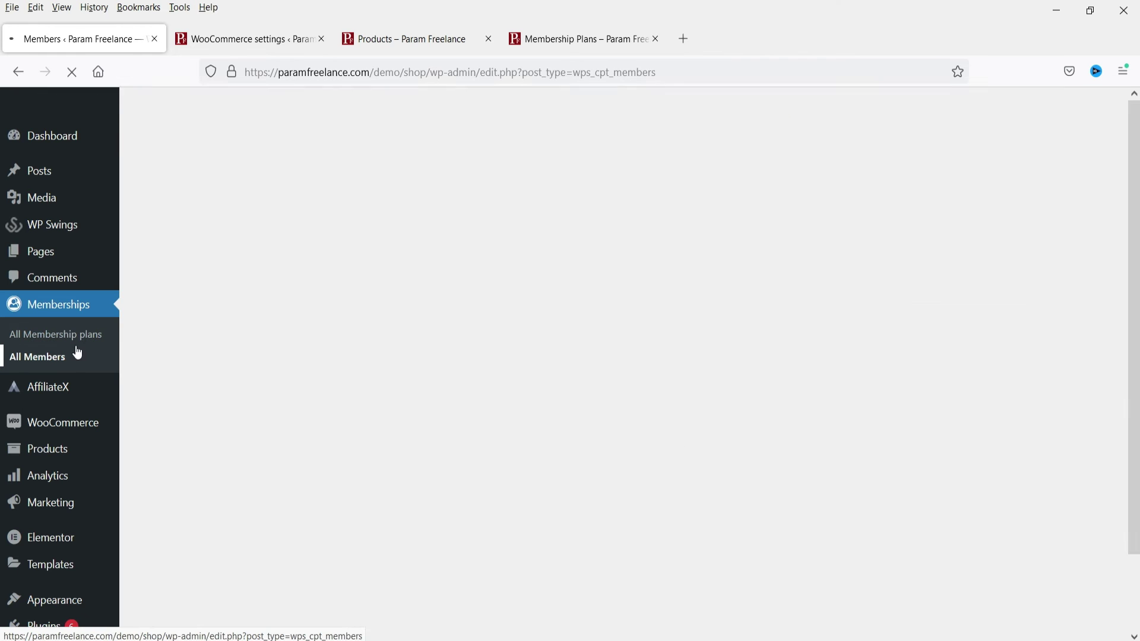
click(376, 269)
click(383, 297)
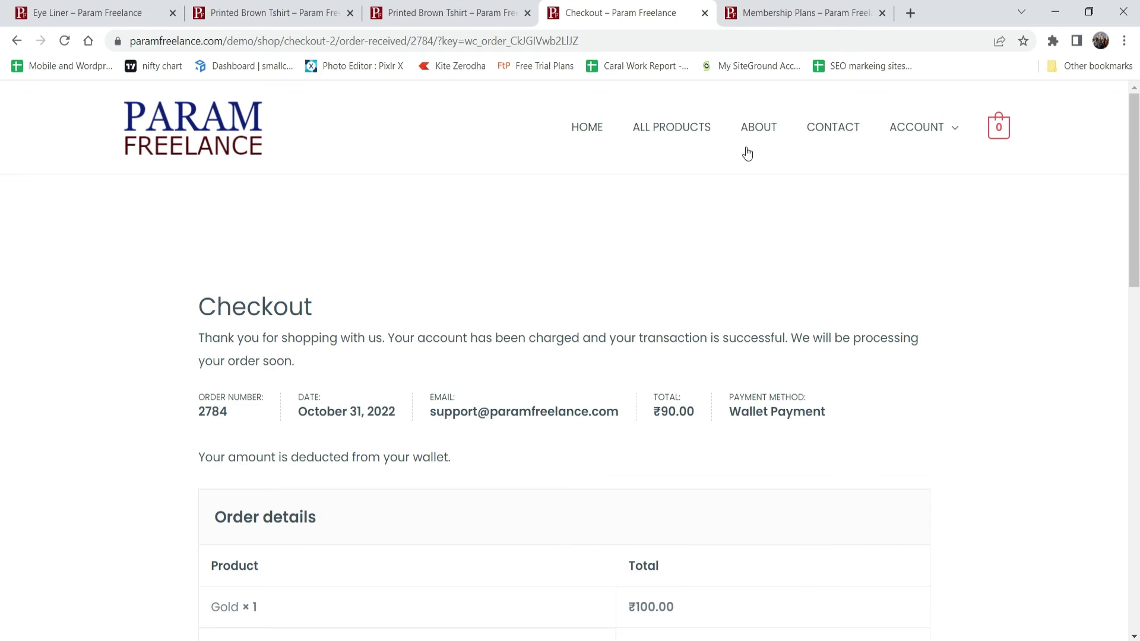
click(668, 135)
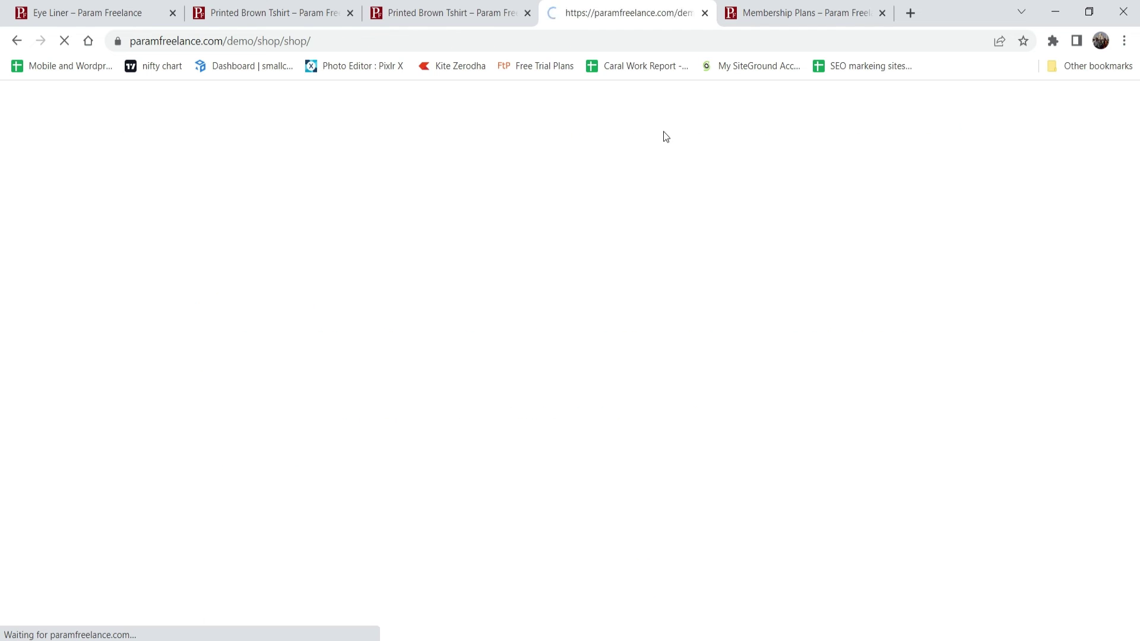
- Use the Gold Member button on Printed Brown Tshirt to unlock Add to Cart
scroll(1064, 227, down, 3)
click(64, 40)
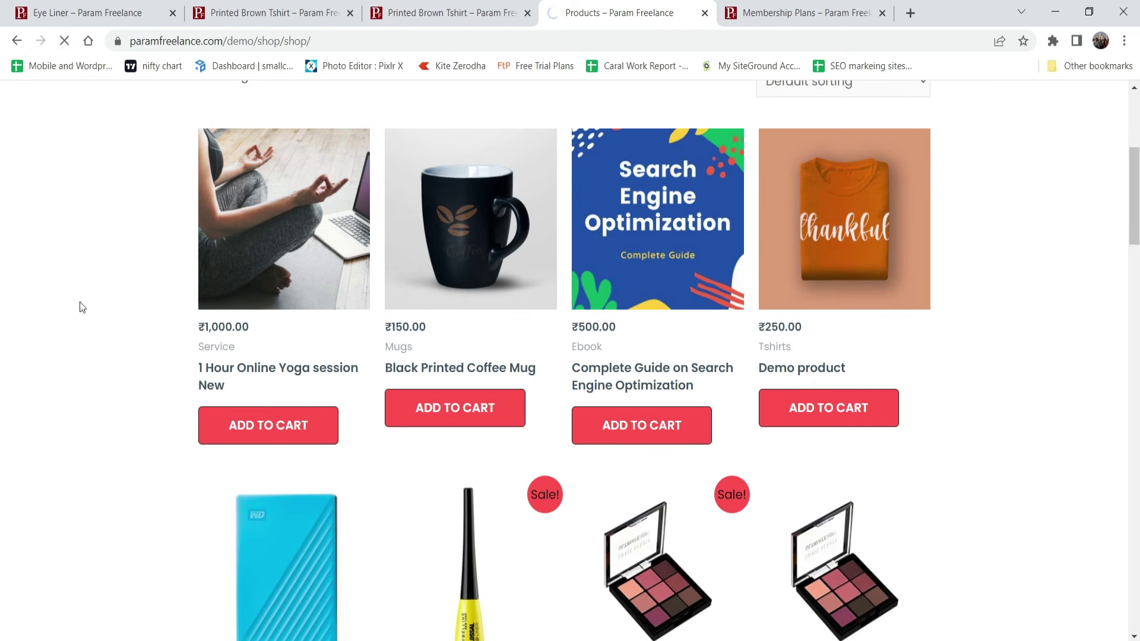
click(445, 13)
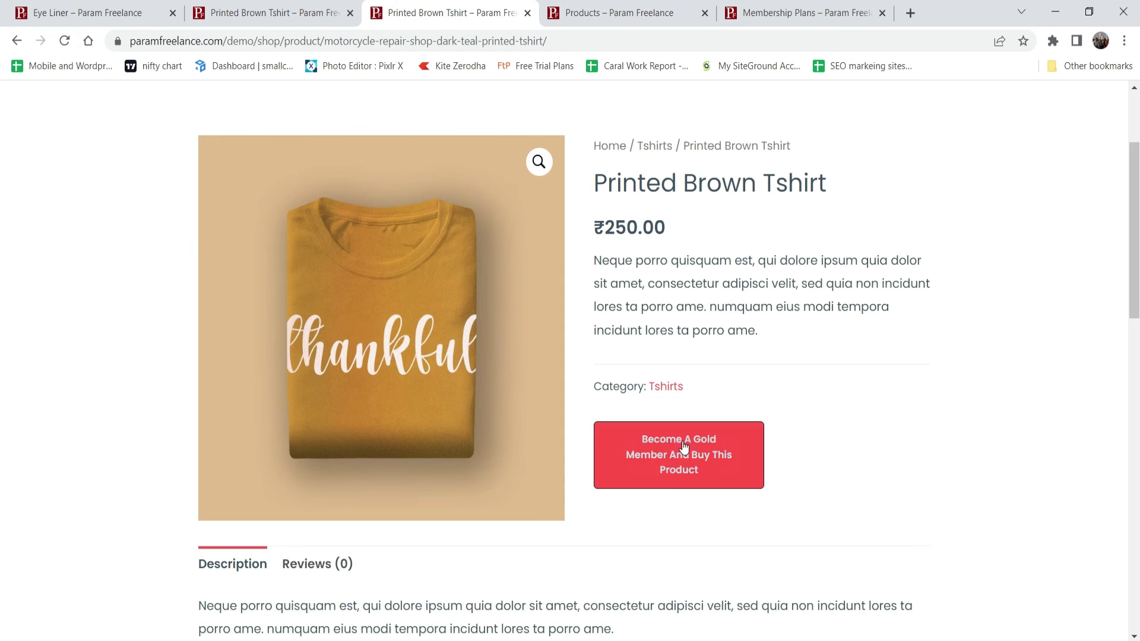
click(691, 468)
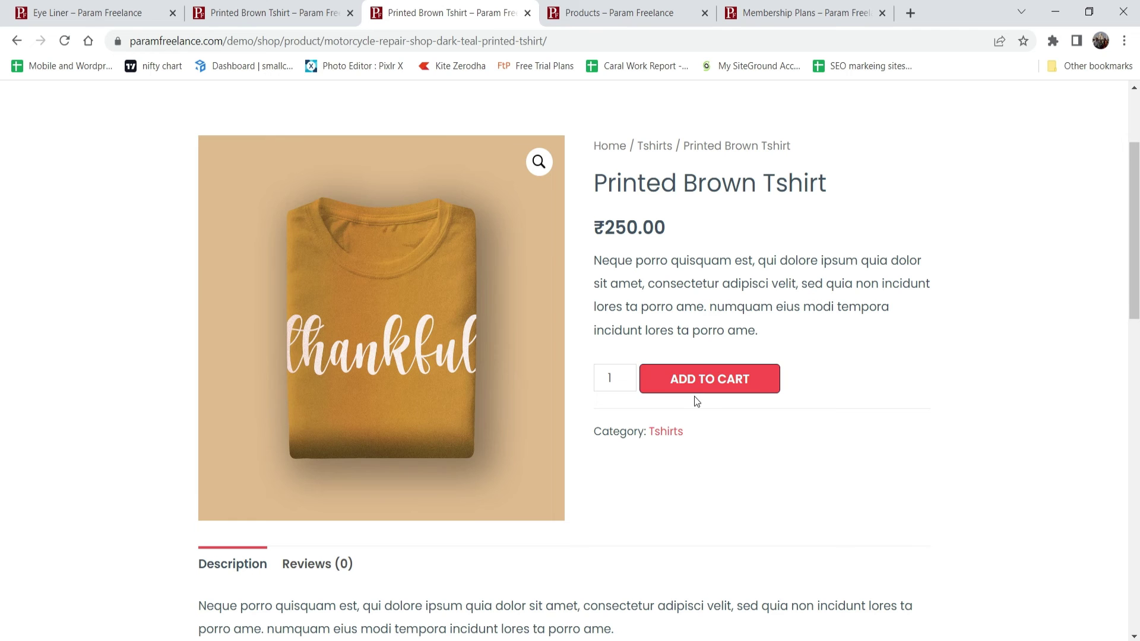
- Open the Eye Liner product page from the Shop grid
click(607, 19)
scroll(952, 269, up, 5)
scroll(952, 274, down, 10)
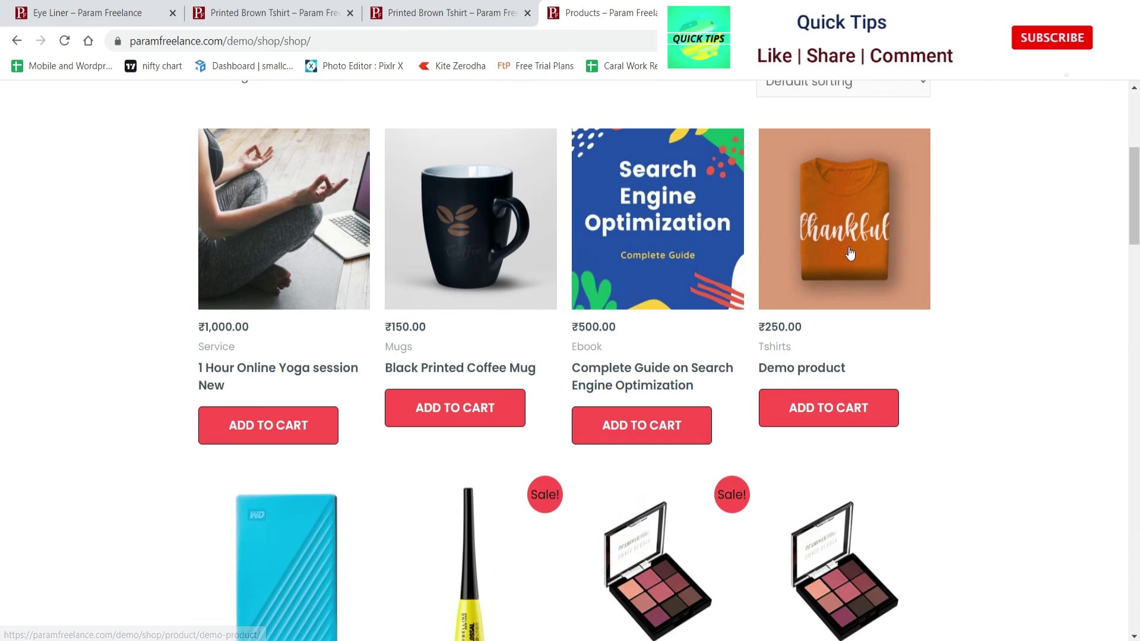
click(457, 375)
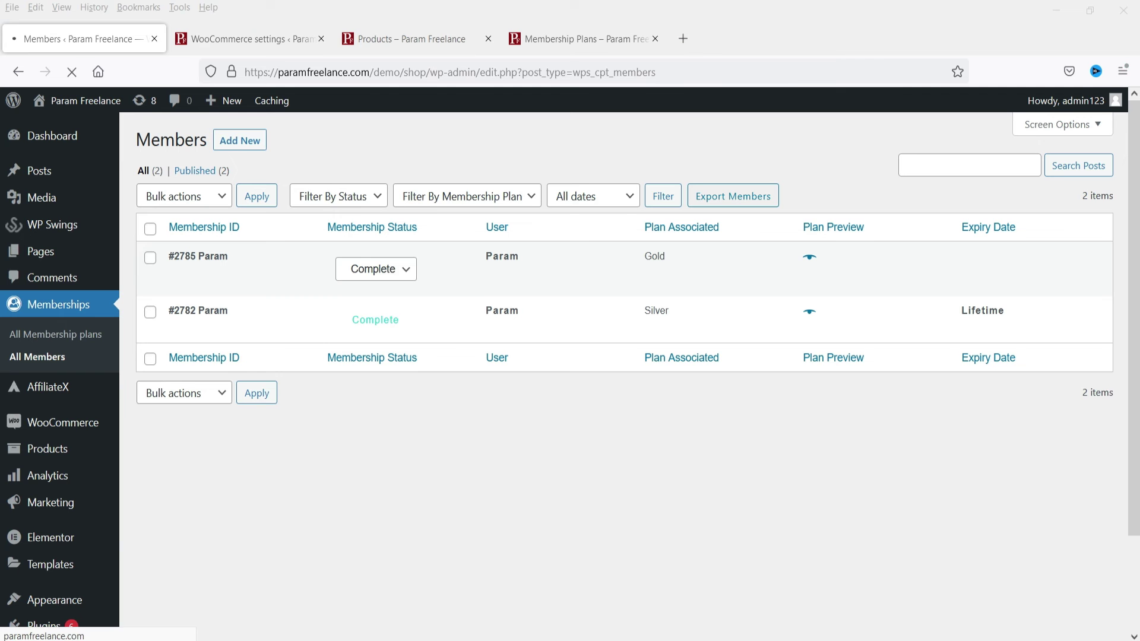
click(181, 320)
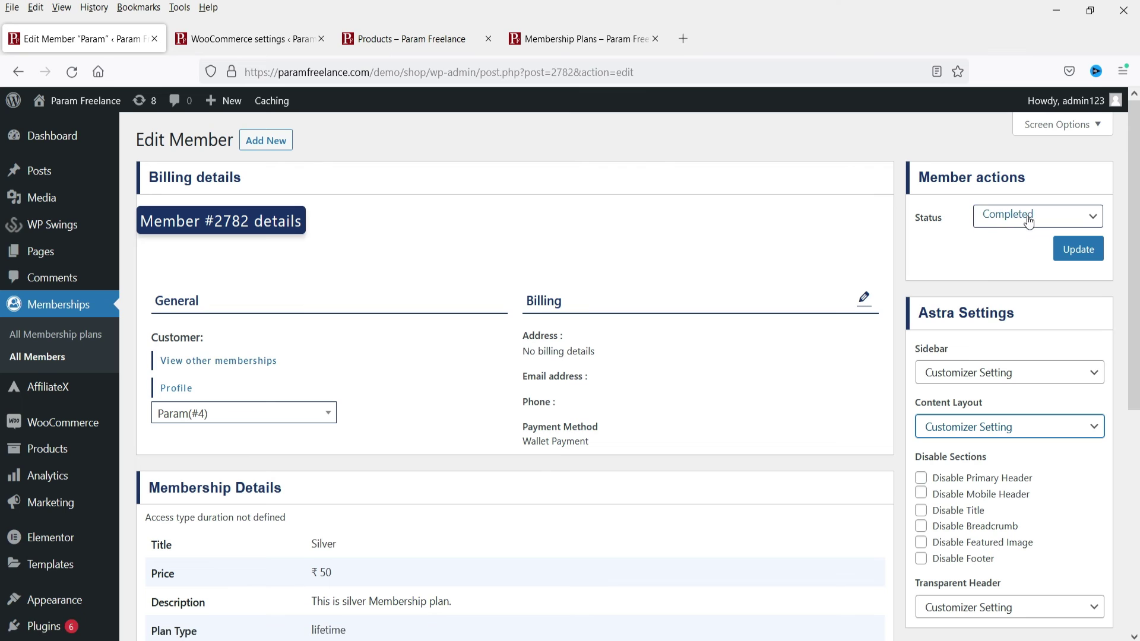
- Change Silver membership #2782 to Cancelled, update it, and reload the Eye Liner page
click(1025, 216)
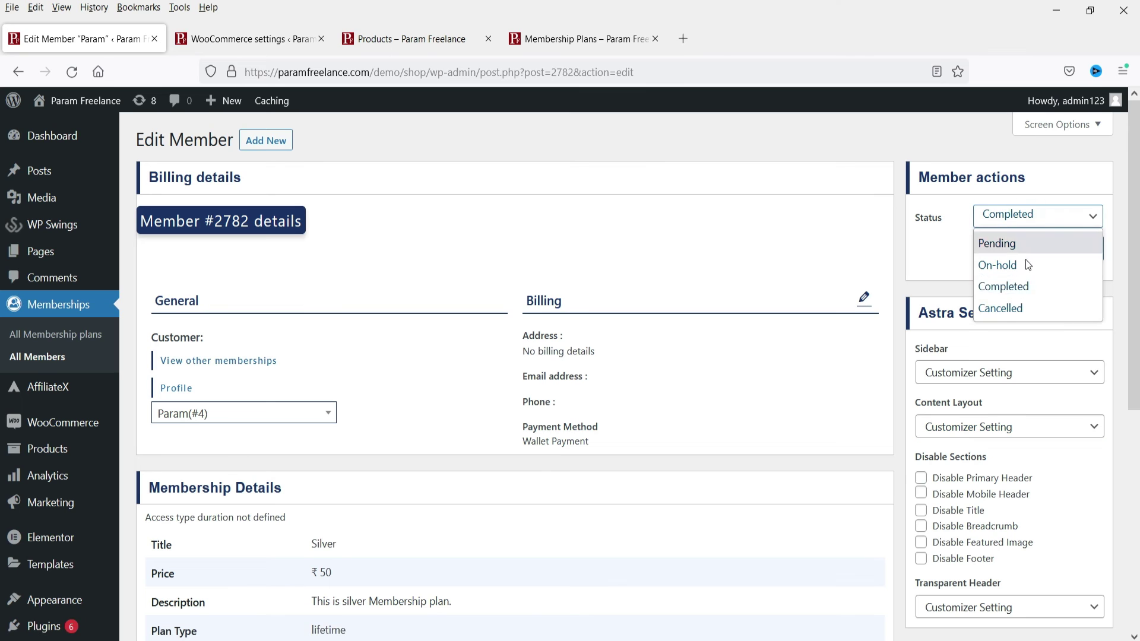
click(1021, 308)
click(1082, 255)
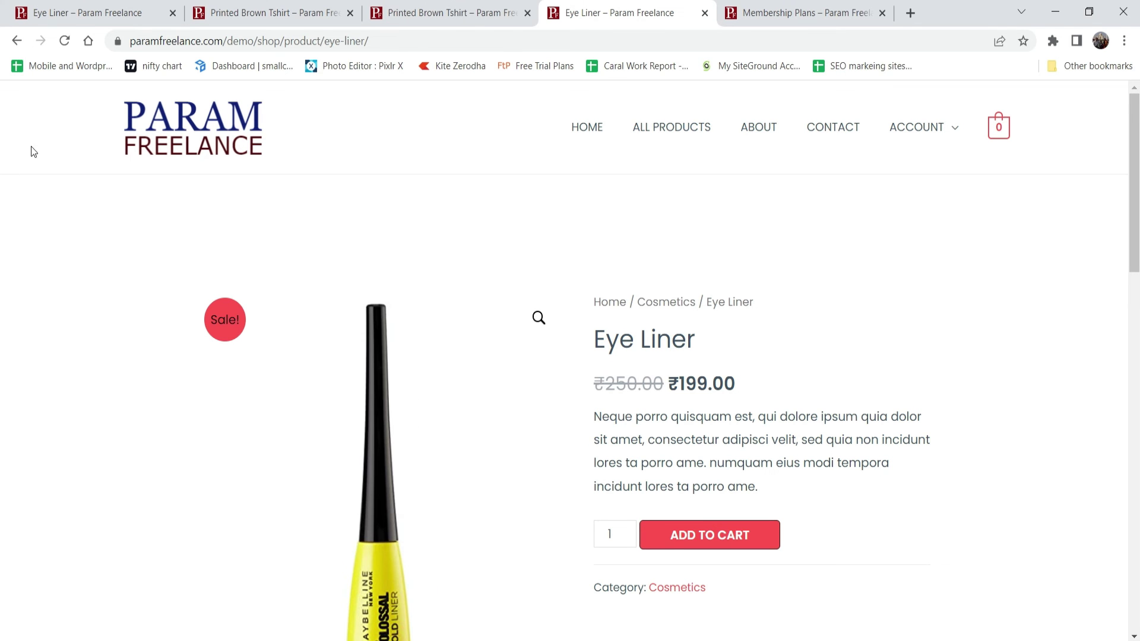
click(64, 40)
- Scroll the reloaded Eye Liner page to confirm it shows Become A Silver Member
scroll(635, 253, down, 4)
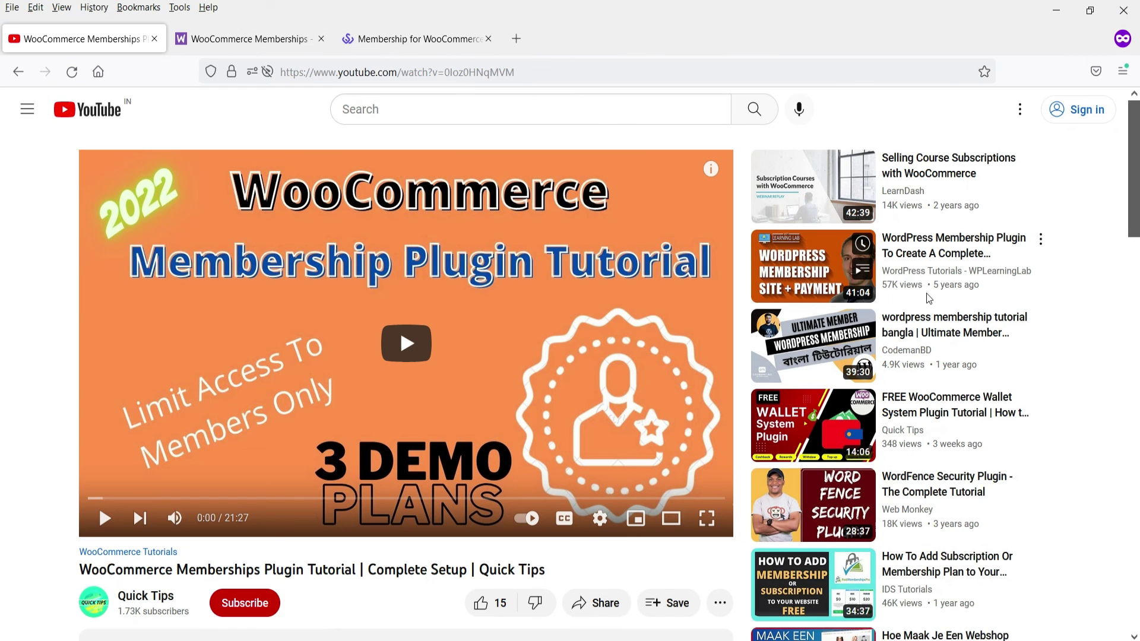
- Review the features of the $99.00 Membership For WooCommerce Pro page on WP Swings
click(404, 40)
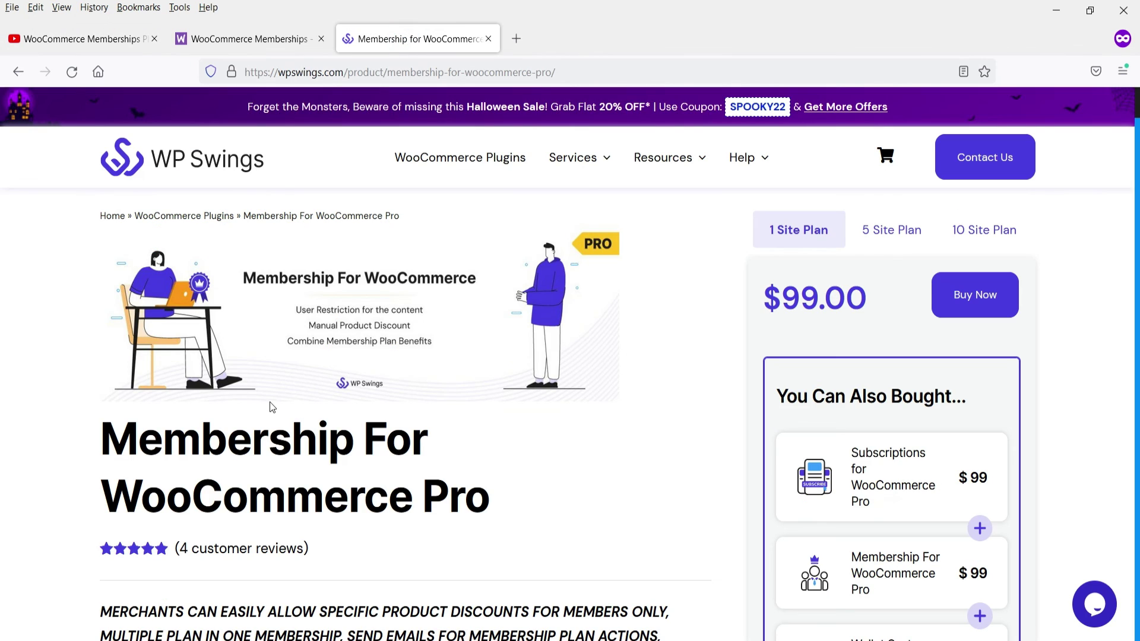
scroll(307, 337, down, 5)
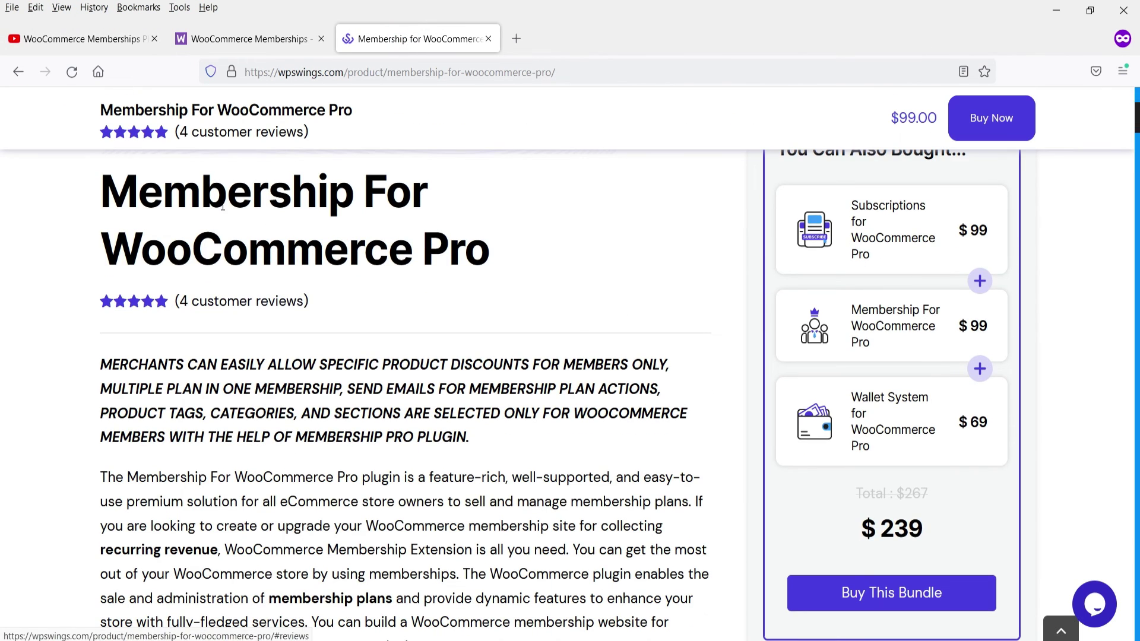
scroll(400, 313, down, 5)
scroll(395, 310, down, 5)
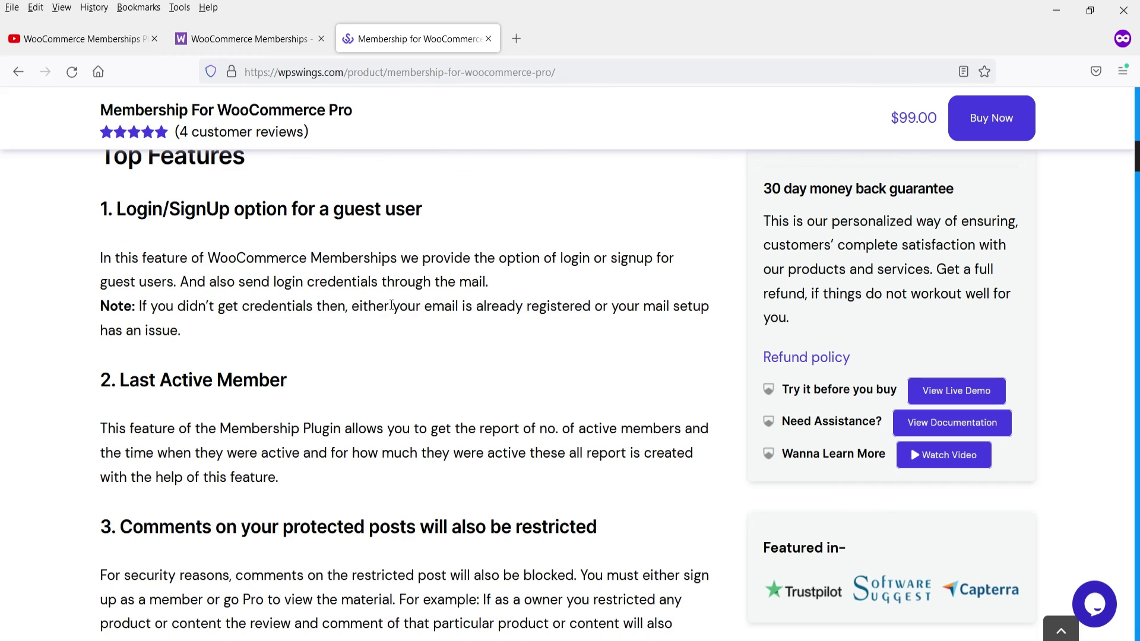
scroll(343, 283, down, 3)
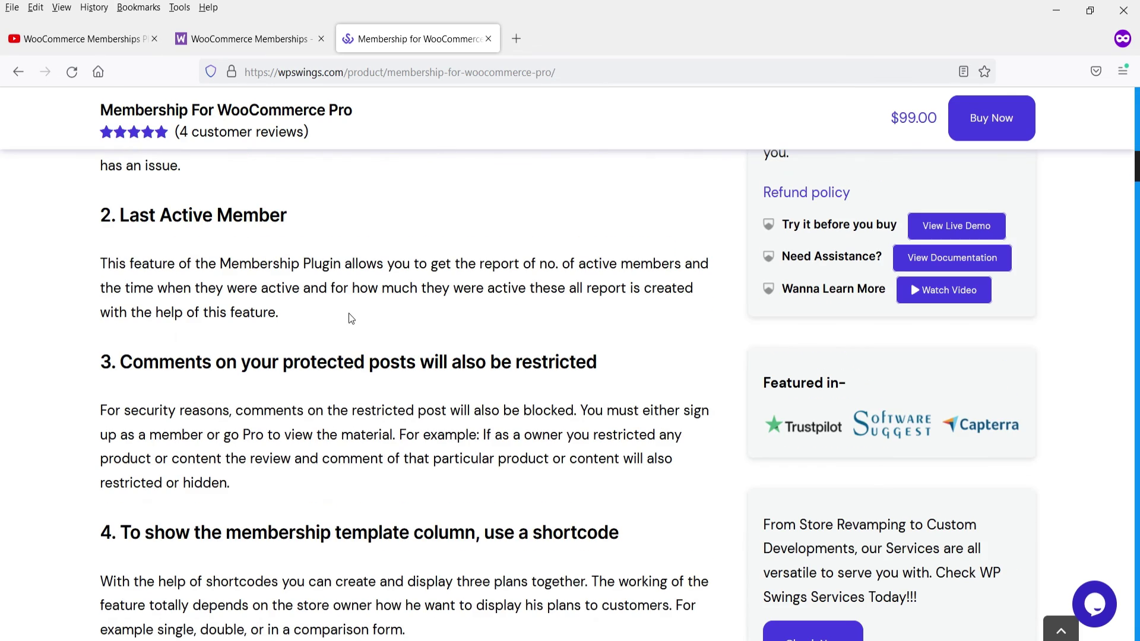
scroll(400, 307, down, 7)
scroll(409, 321, up, 20)
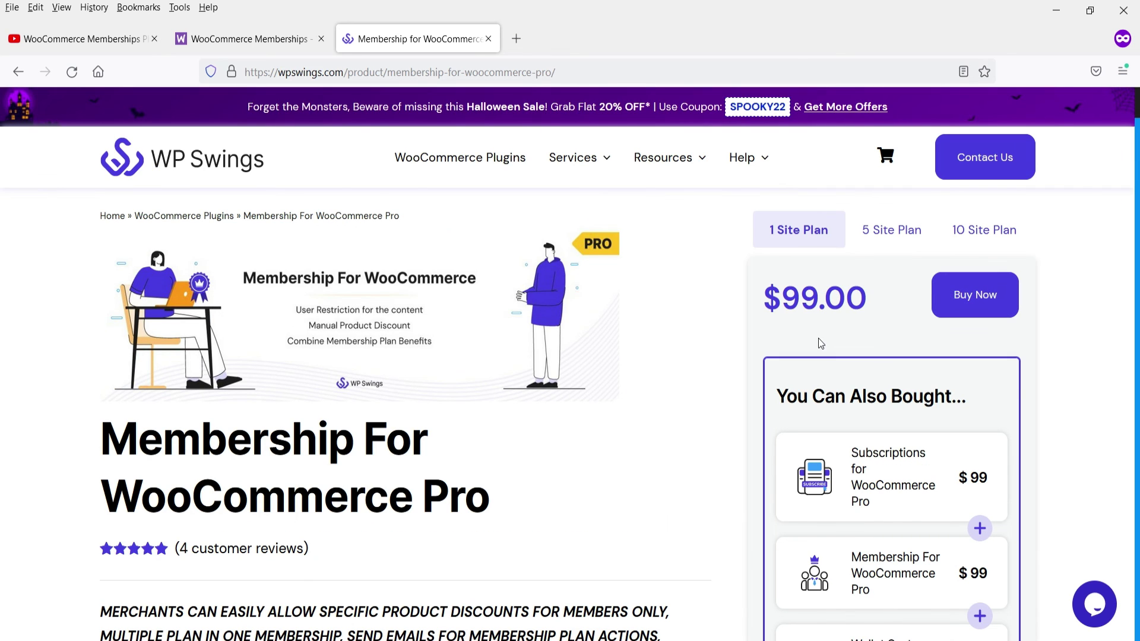
- Glance at the YouTube tutorial, then bring up the WooCommerce Memberships product page
click(70, 39)
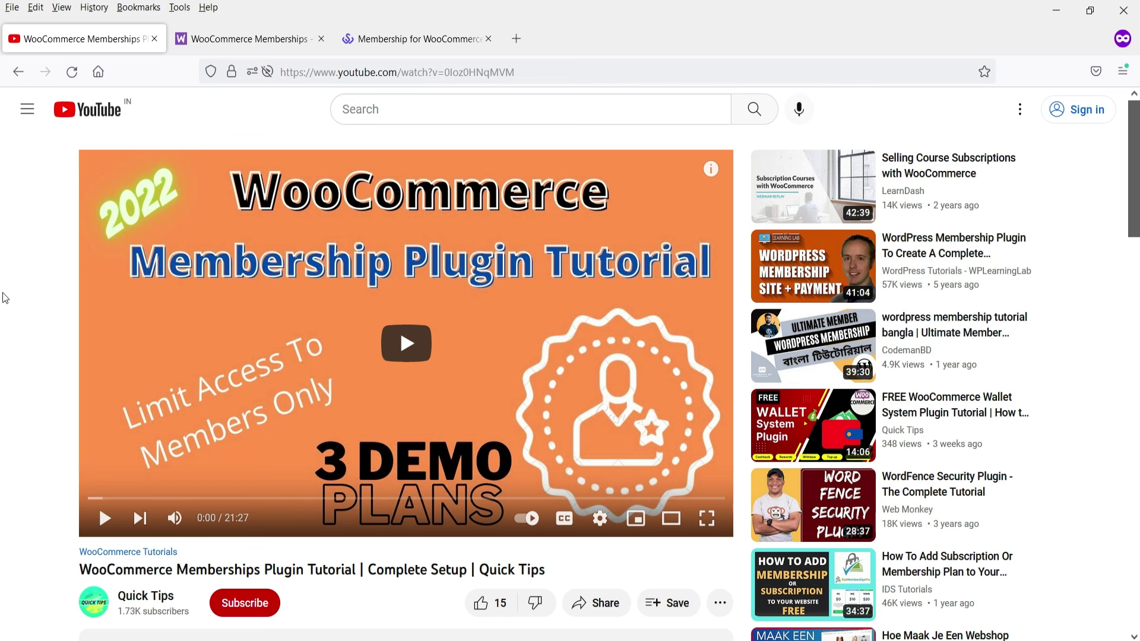
scroll(5, 297, down, 5)
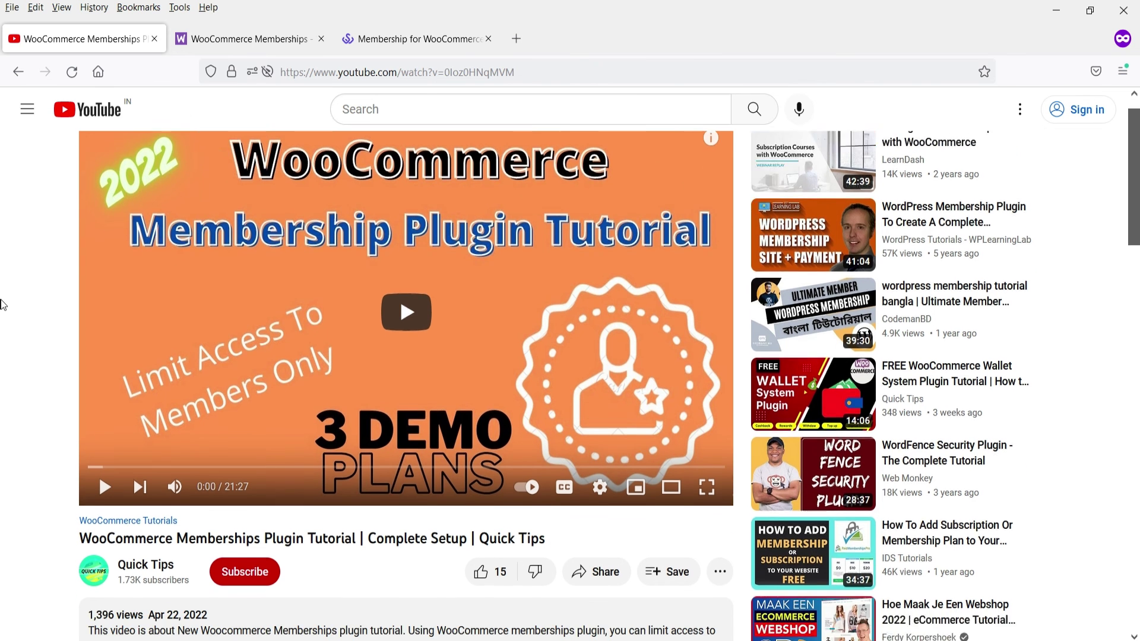
click(215, 40)
scroll(196, 237, up, 5)
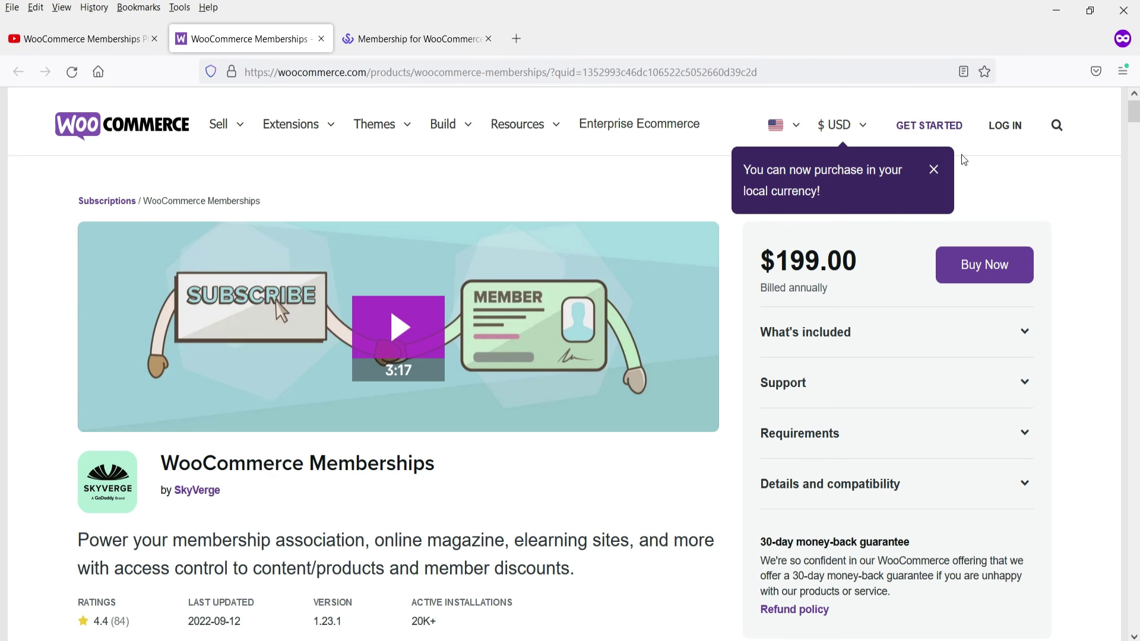
- Check WooCommerce Memberships' $199.00 annual price and the tutorial description, then return to WP Swings
click(933, 169)
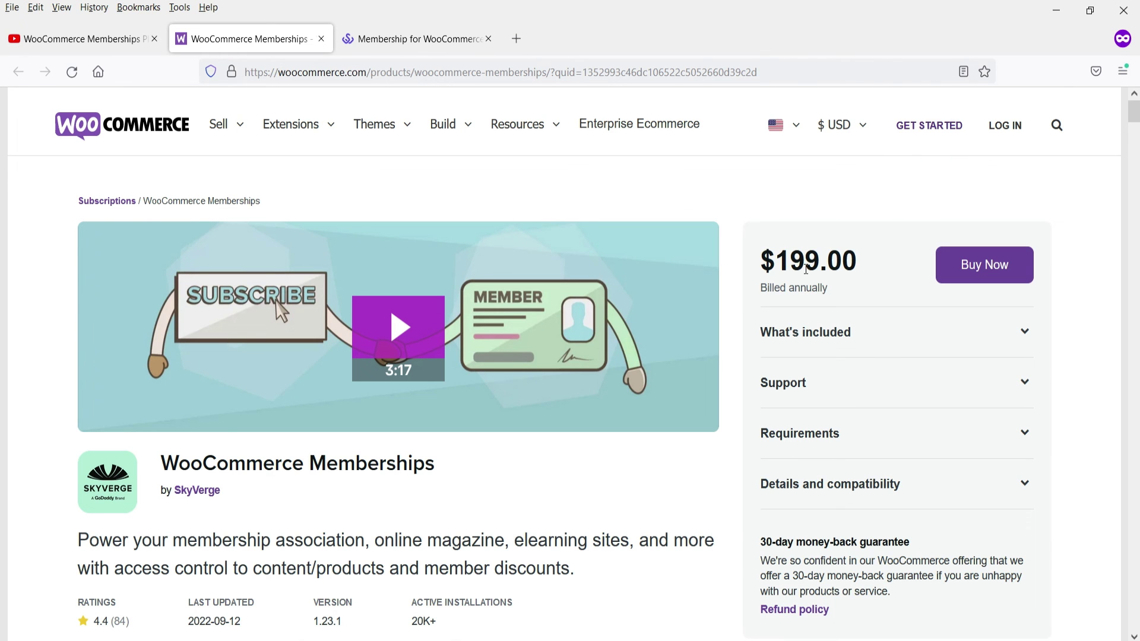
scroll(326, 480, down, 7)
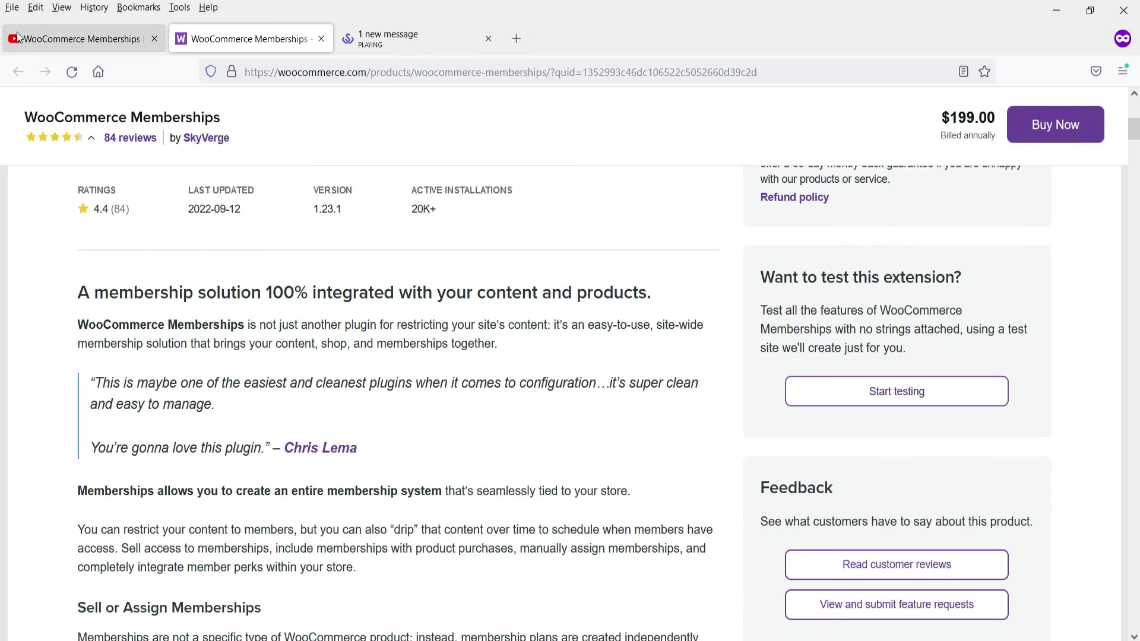
key(ctrl+shift+Tab)
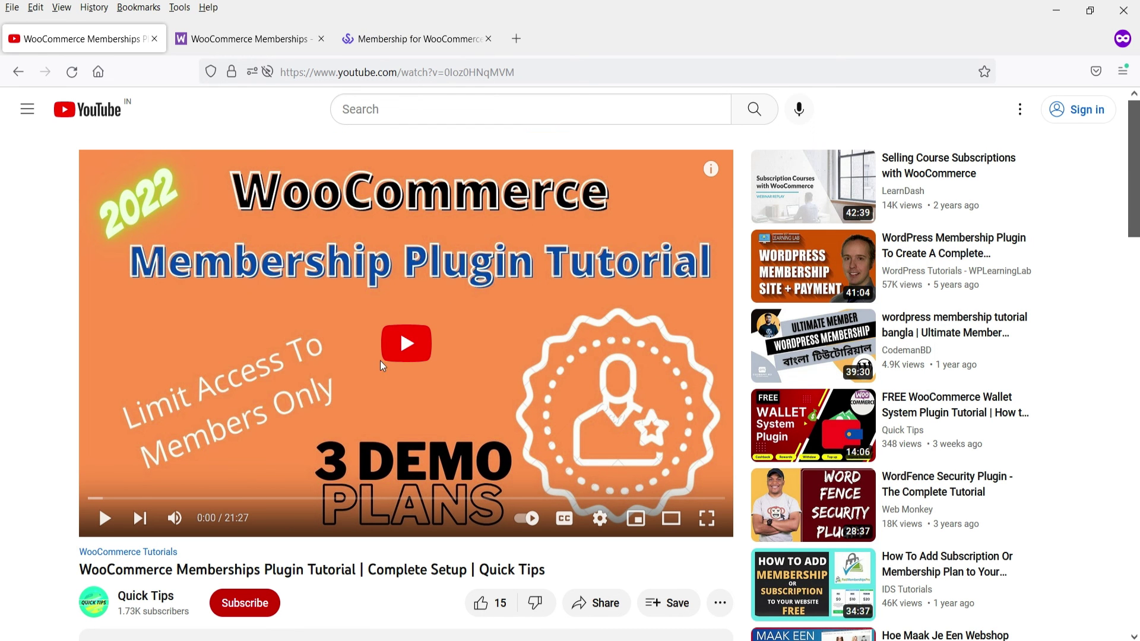
scroll(395, 344, down, 7)
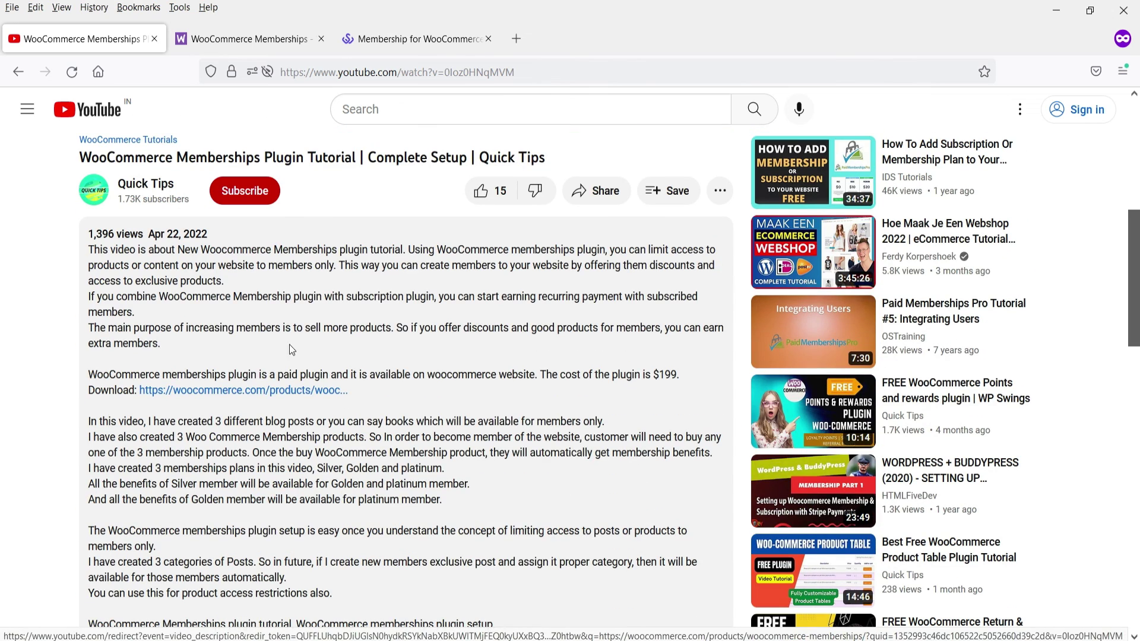
scroll(413, 371, down, 4)
scroll(365, 343, down, 3)
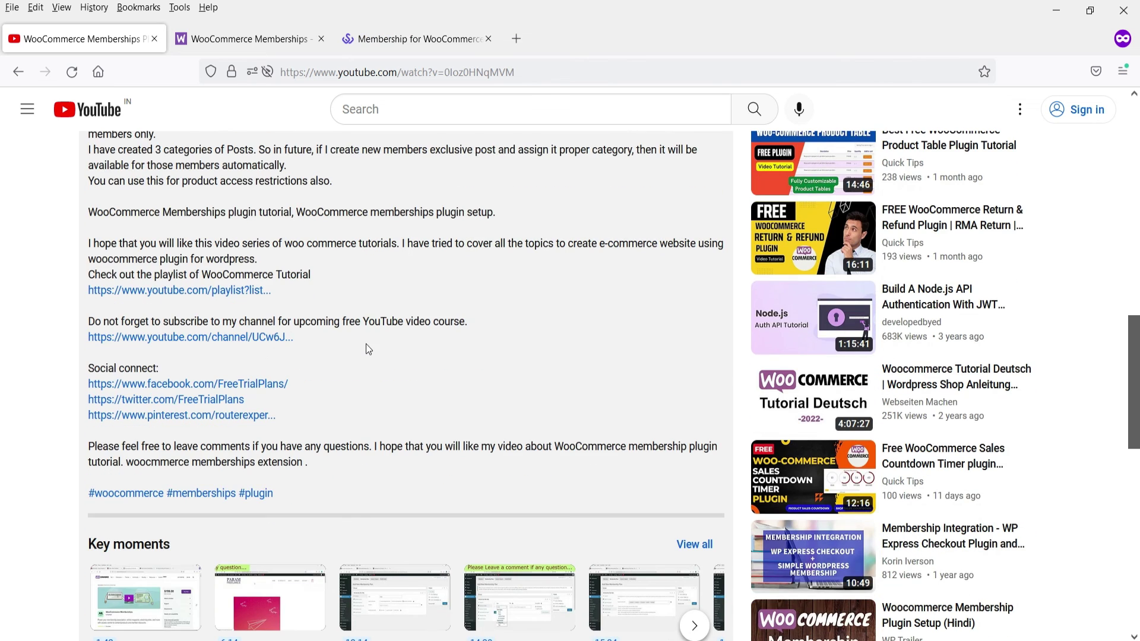
click(419, 39)
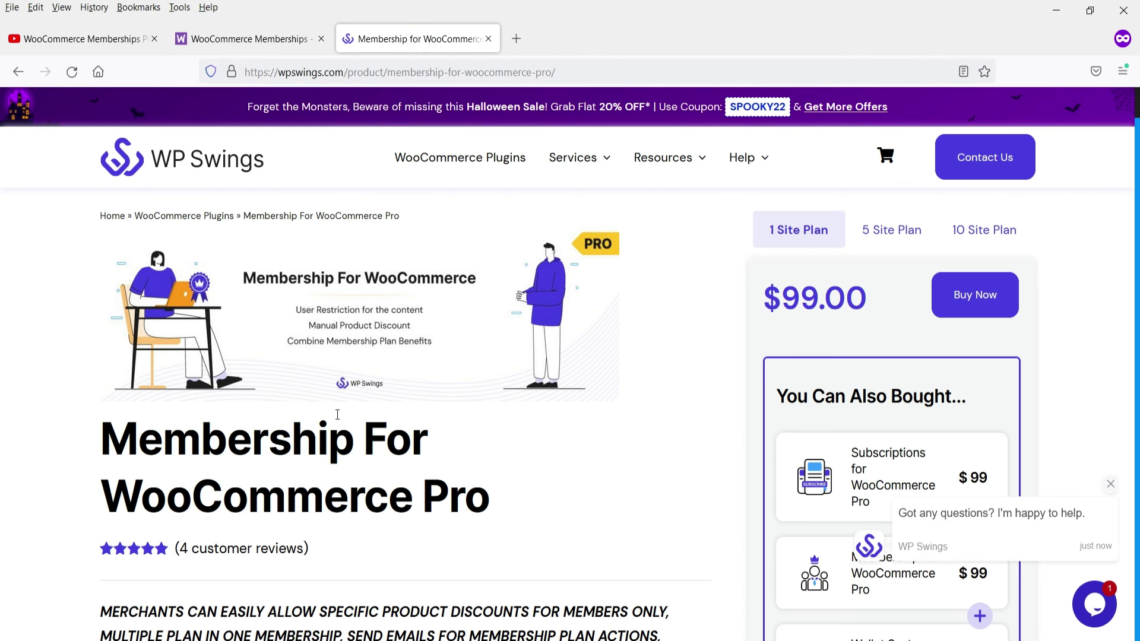
- Scroll through the WP Swings Pro Top Features down to the $239 three-plugin bundle
scroll(364, 393, down, 2)
drag(101, 350, 536, 420)
click(478, 402)
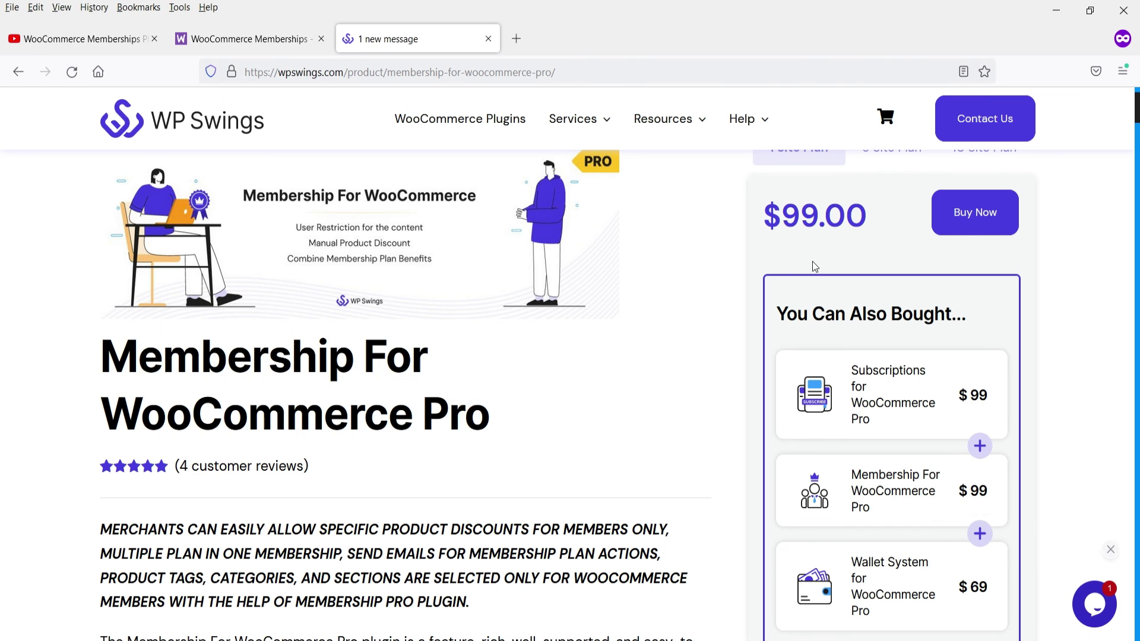
scroll(381, 468, down, 15)
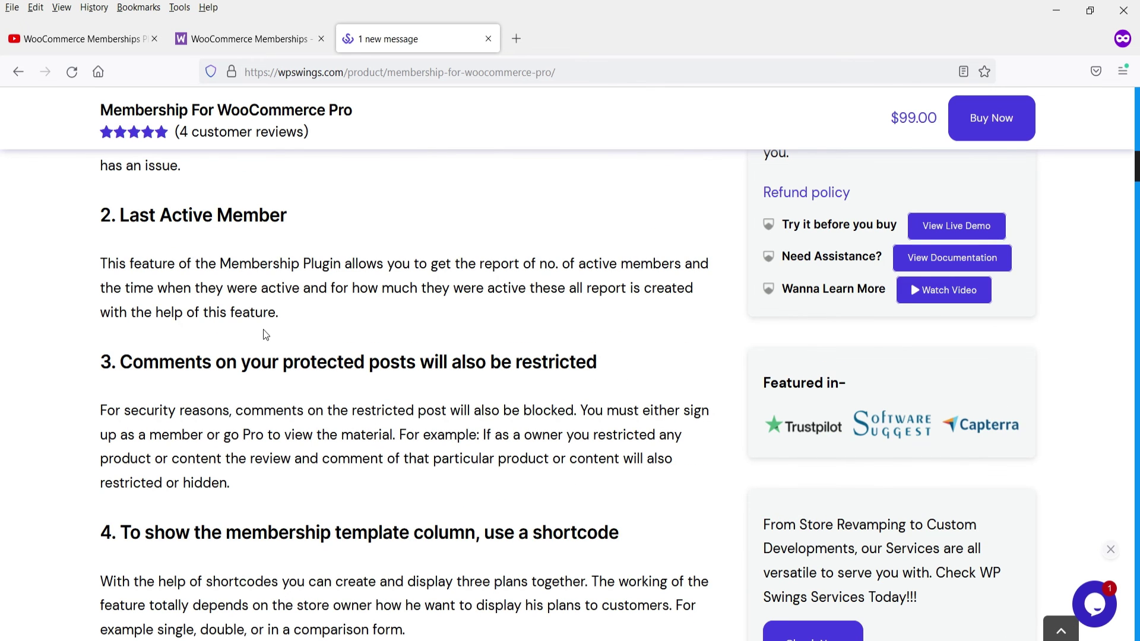
scroll(236, 343, down, 20)
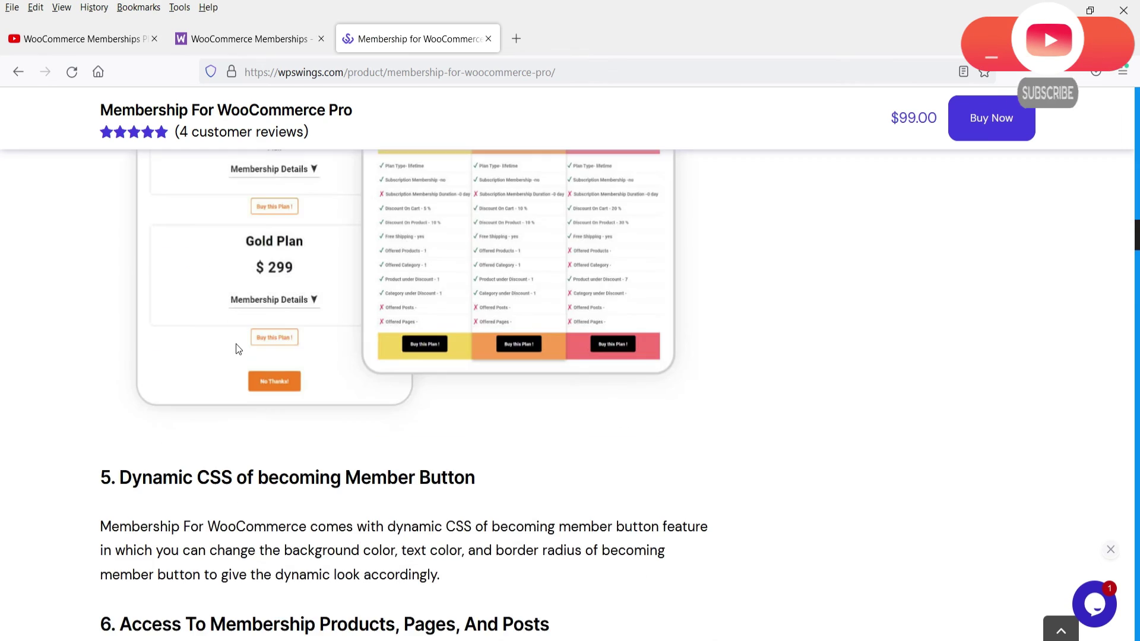
scroll(232, 334, up, 20)
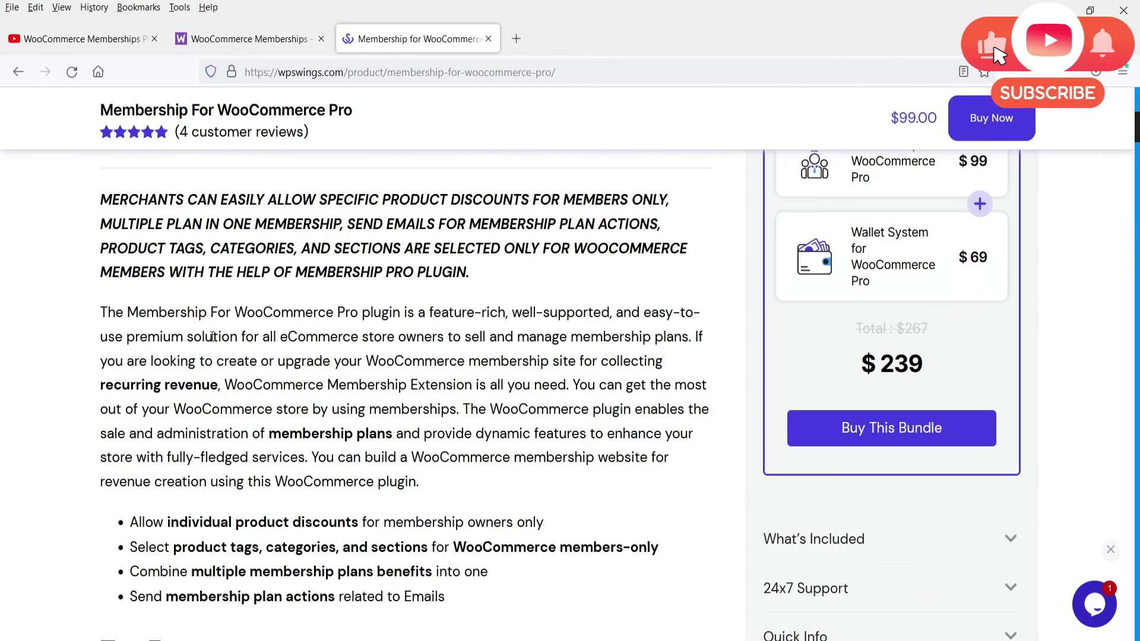